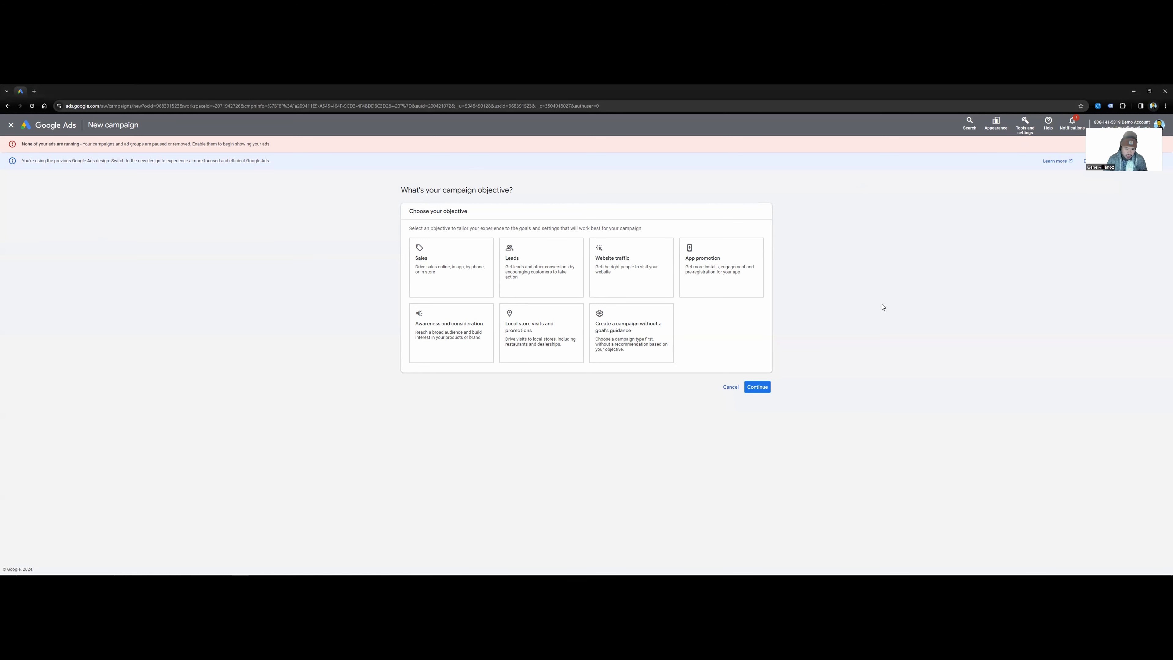
# Step: Choose Sales as the campaign objective and continue with the default Purchases conversion goal
pyautogui.click(445, 287)
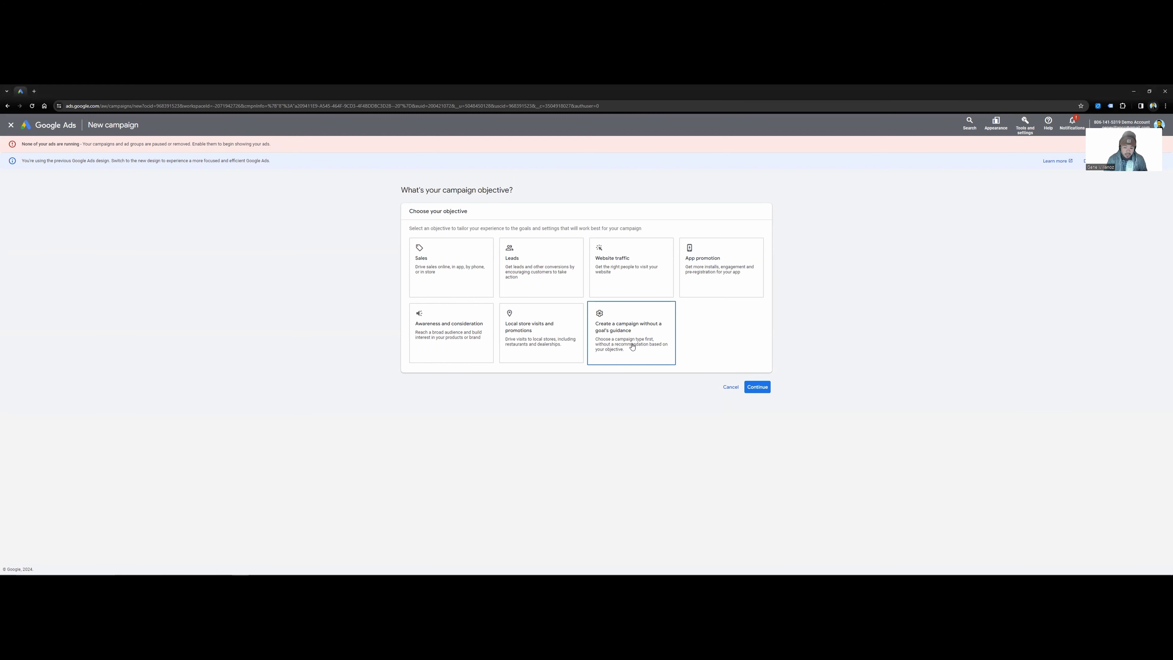
pyautogui.click(457, 278)
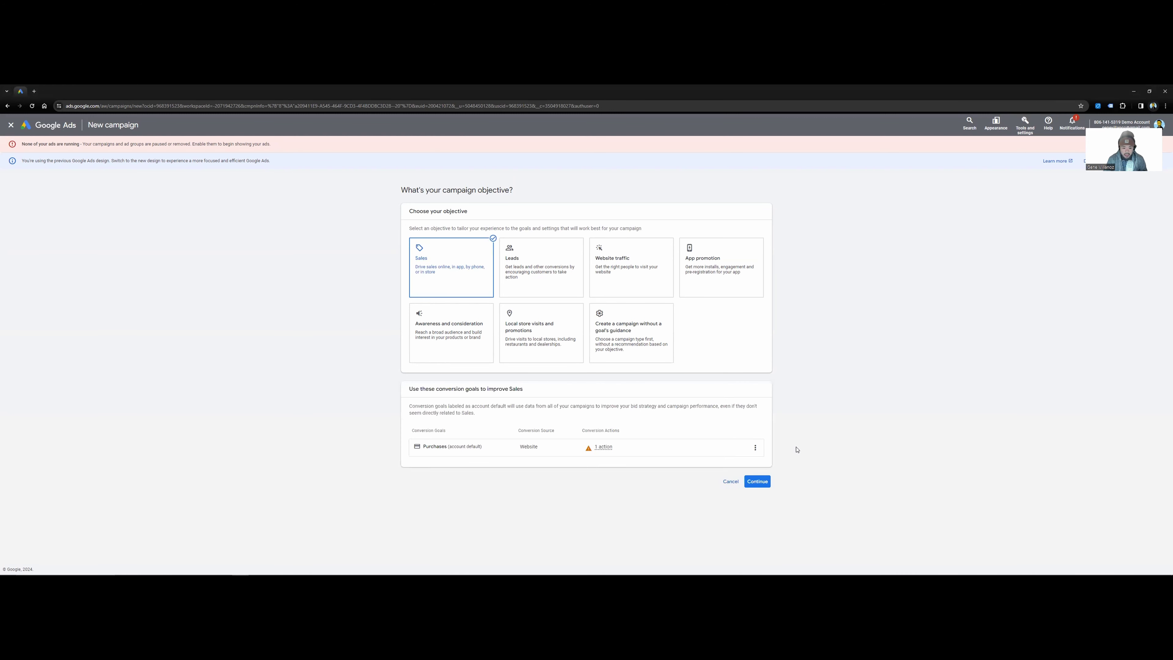
pyautogui.moveTo(607, 447)
pyautogui.click(757, 482)
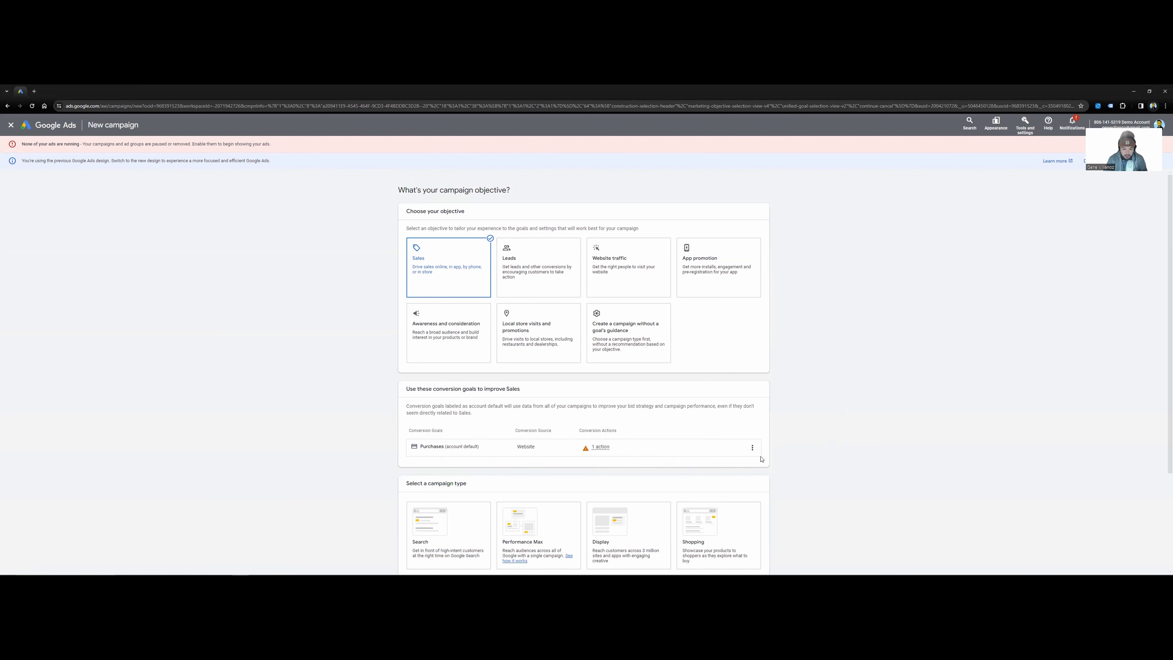
# Step: Set the campaign type to Performance Max and advertise products from The Bar Cabinet Company's Merchant Center account
pyautogui.scroll(-3, 785, 458)
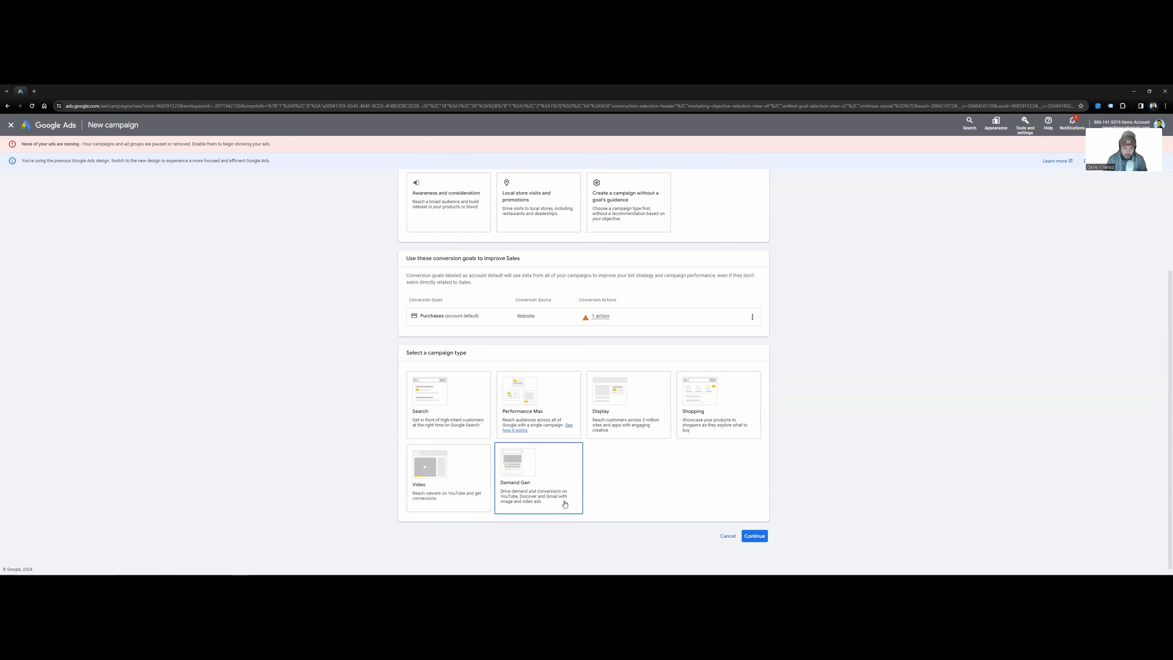
pyautogui.click(534, 407)
pyautogui.scroll(-3, 786, 507)
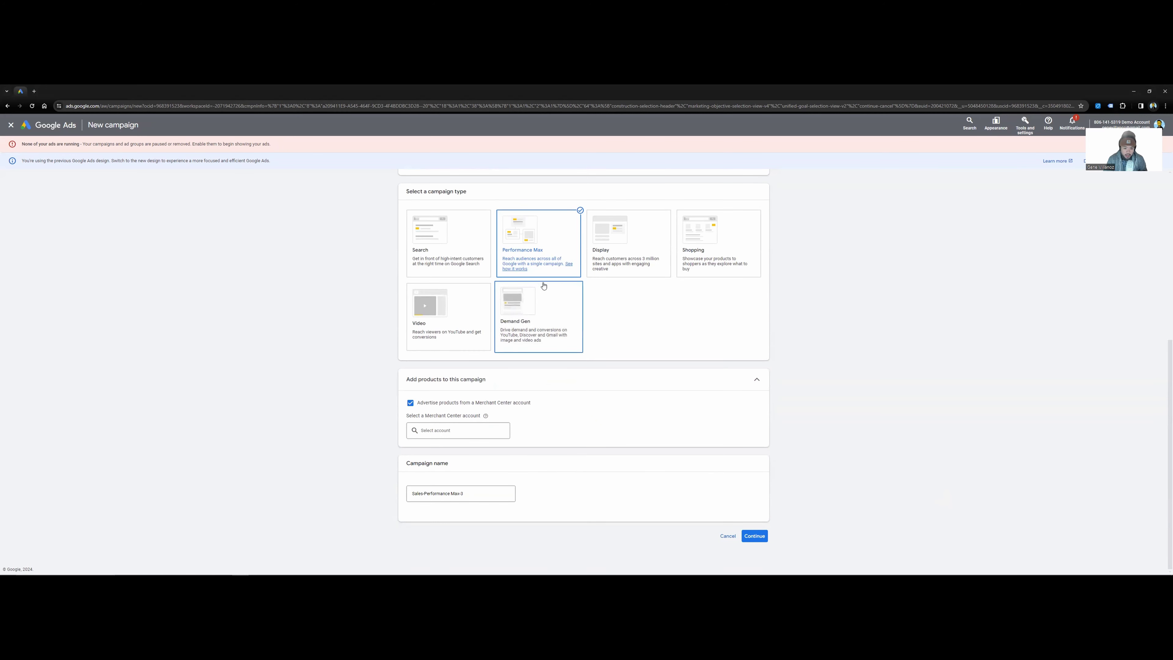
pyautogui.click(477, 431)
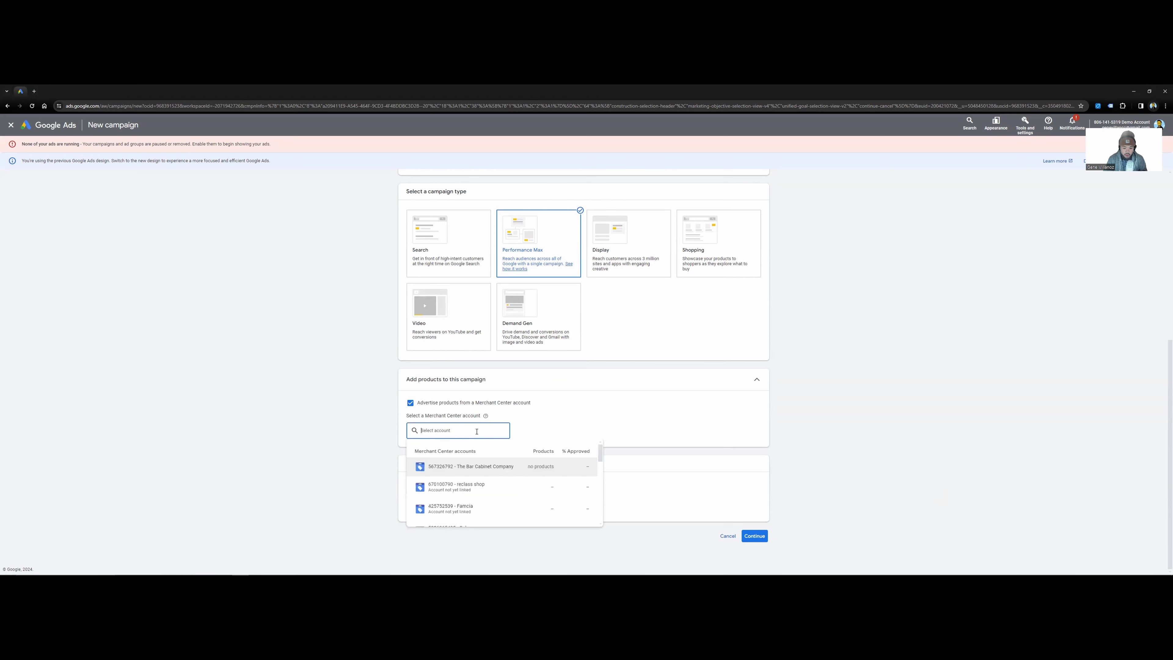
pyautogui.click(507, 467)
pyautogui.scroll(-2, 875, 461)
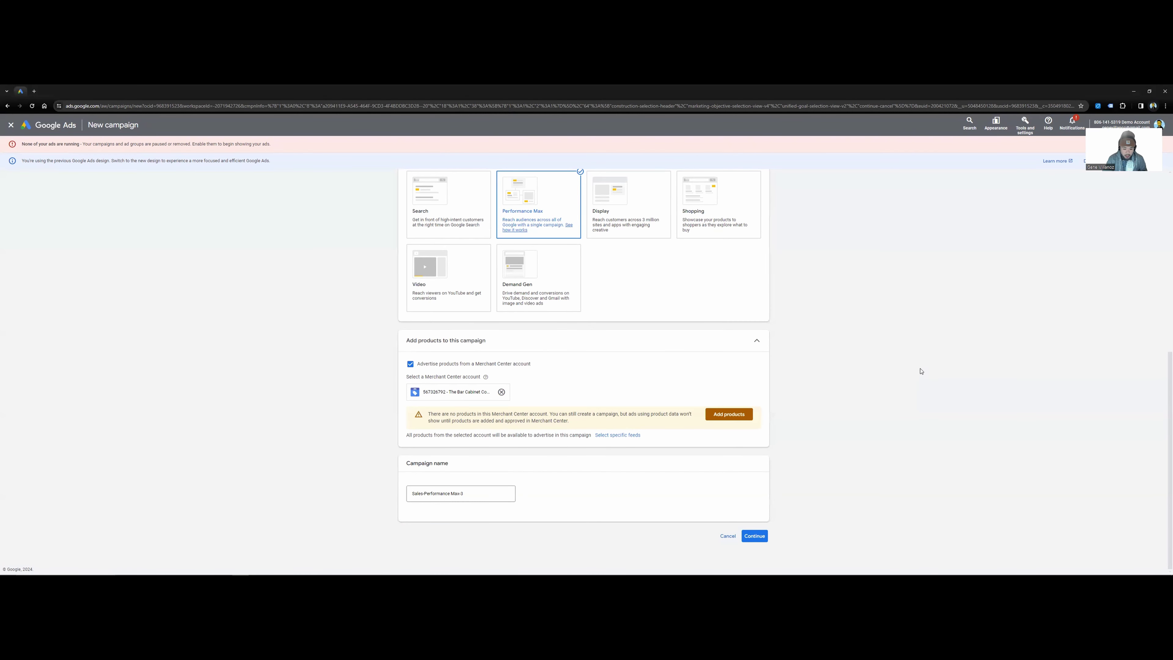
# Step: Name the campaign "GV P-Max" and continue to the bidding settings
pyautogui.click(485, 494)
pyautogui.hotkey('ctrl', 'a')
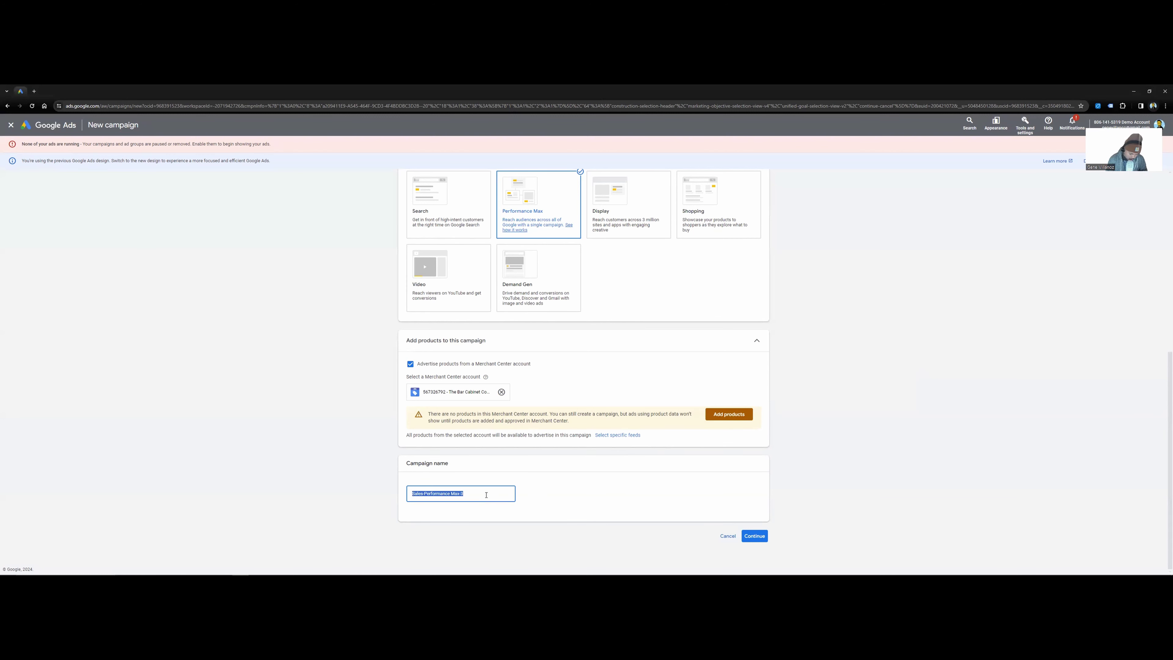
pyautogui.write('GV P-Max')
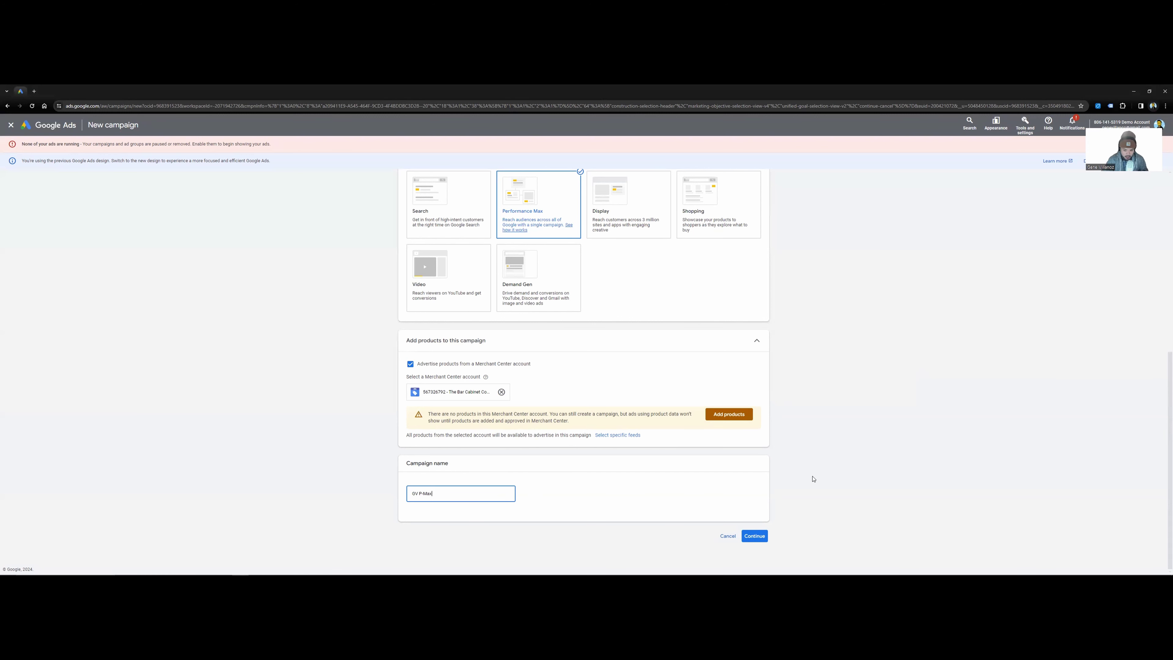
pyautogui.click(755, 536)
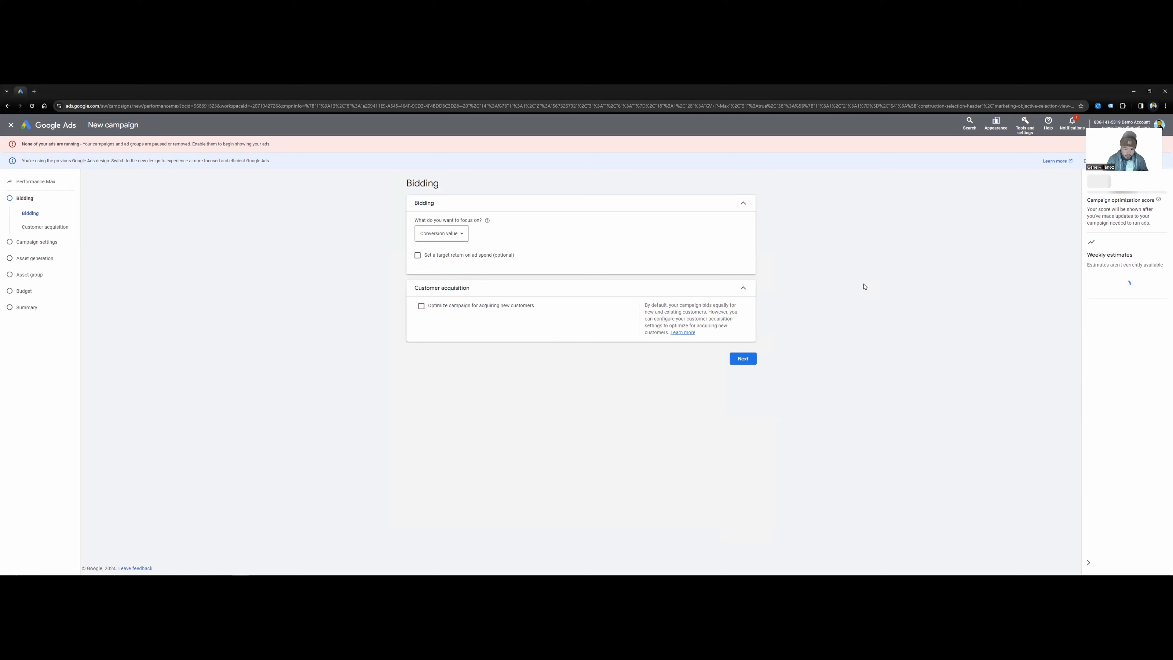
# Step: Review the bidding focus options, keep Conversion value, and proceed to the campaign settings
pyautogui.click(444, 233)
pyautogui.click(763, 280)
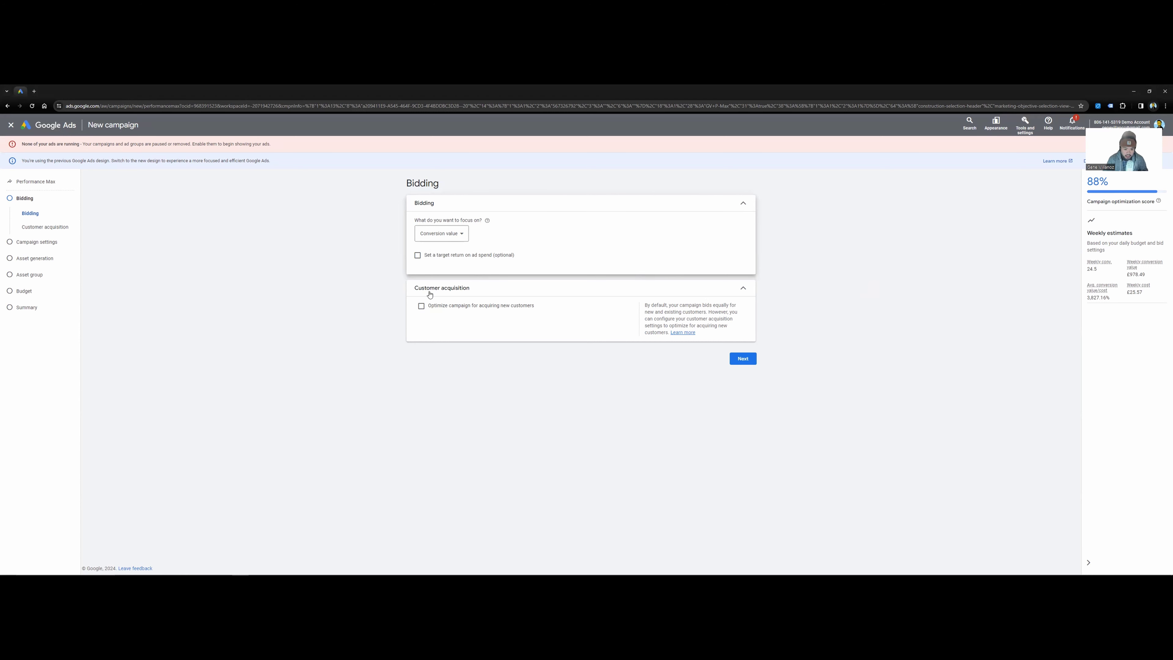
pyautogui.click(449, 233)
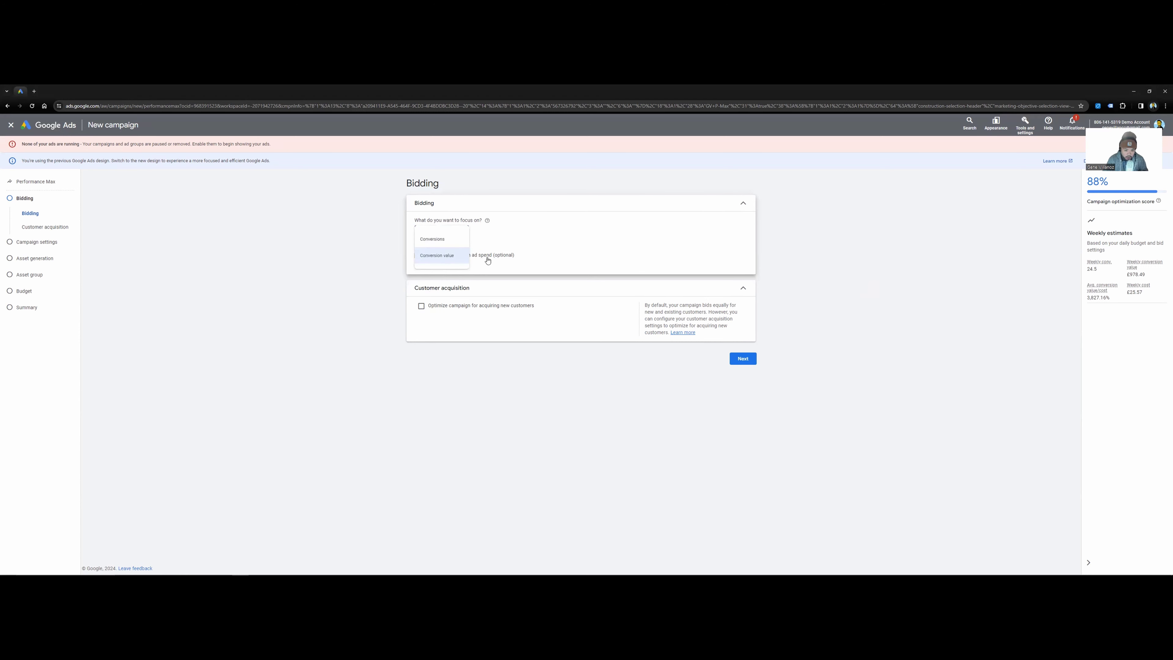
pyautogui.click(850, 283)
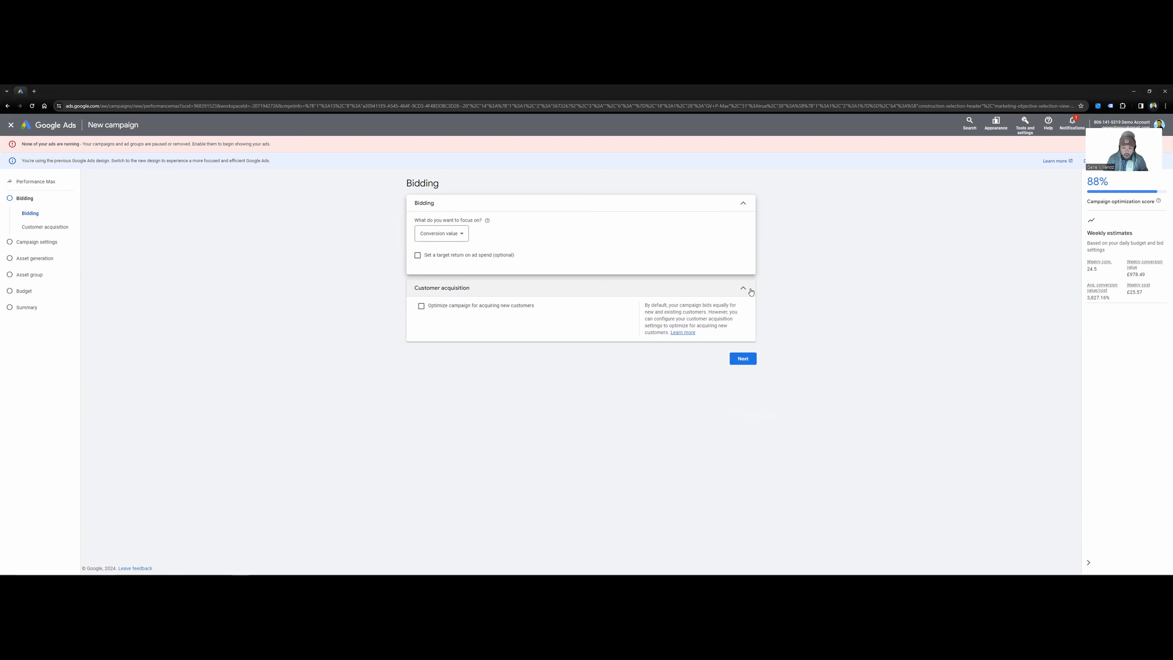
pyautogui.click(442, 233)
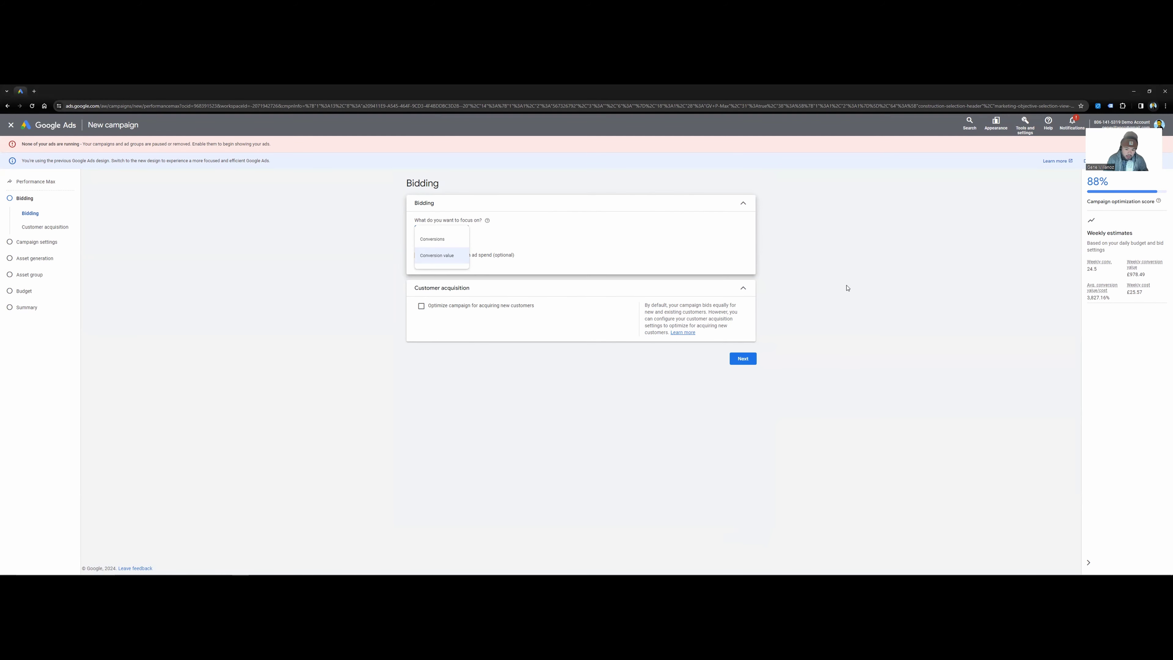
pyautogui.click(861, 329)
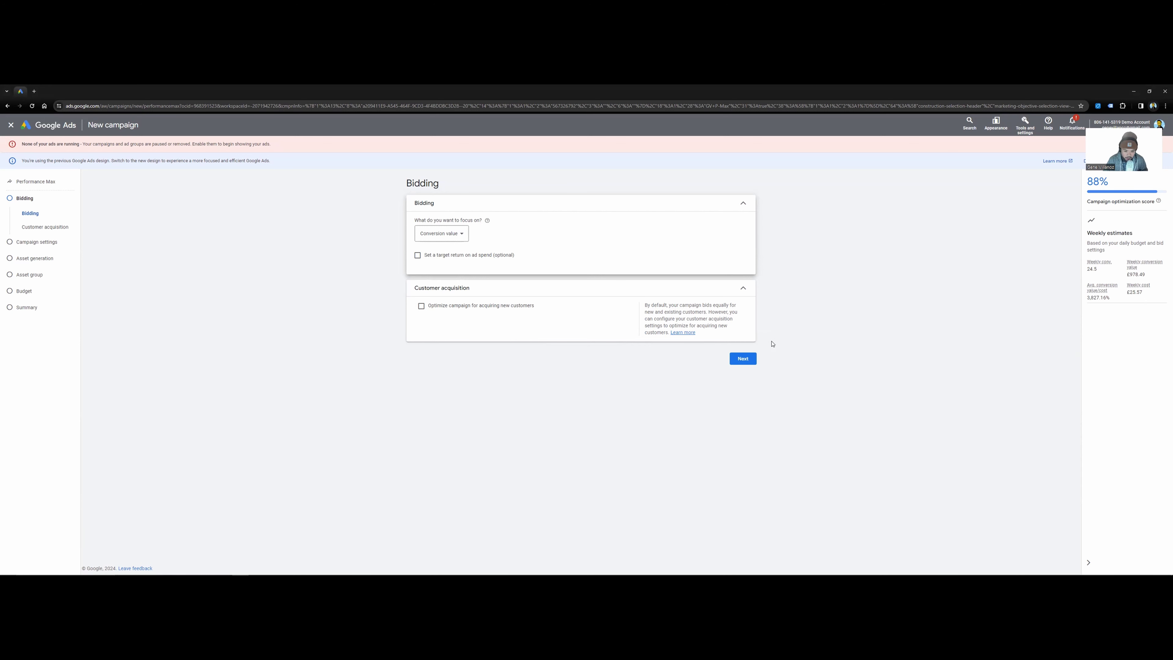
pyautogui.click(745, 364)
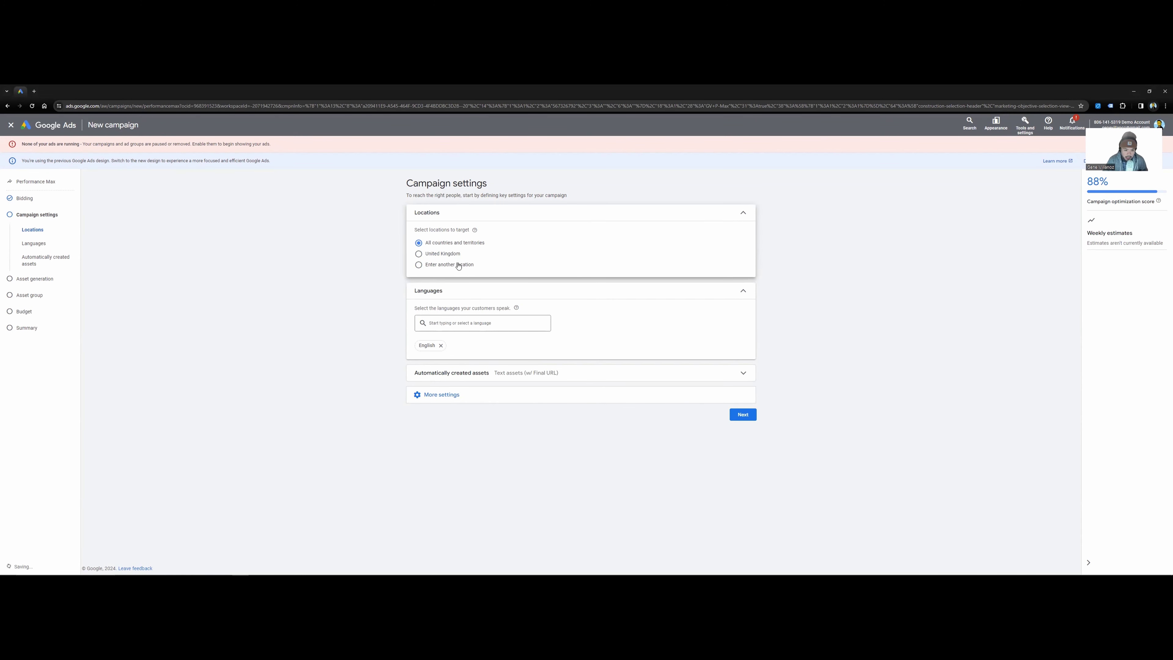
# Step: Target the United Kingdom as the campaign location and keep English as the customer language
pyautogui.click(455, 265)
pyautogui.click(446, 257)
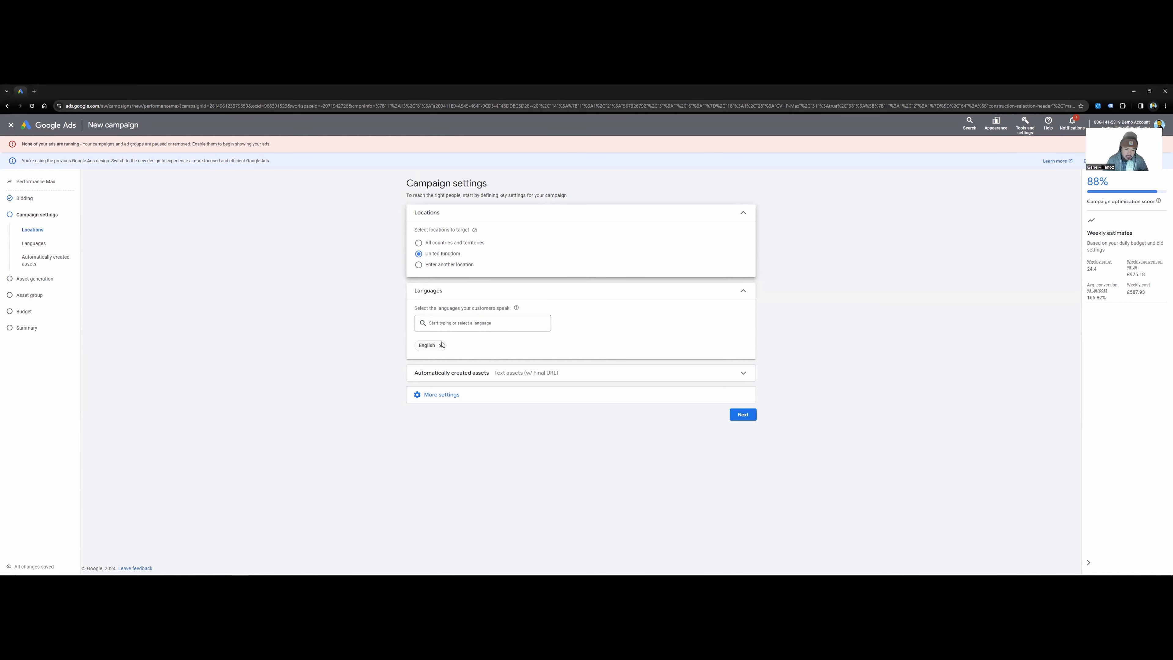
pyautogui.click(513, 323)
pyautogui.click(591, 333)
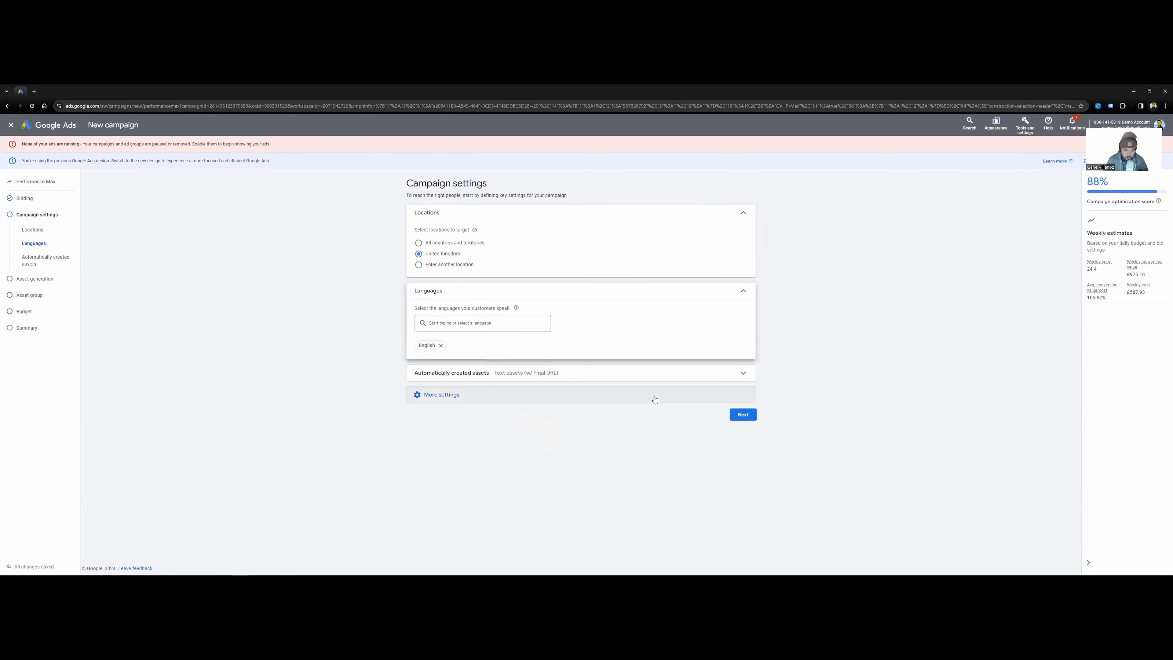
# Step: Expand the automatically created assets options and the ad schedule to examine them
pyautogui.click(647, 374)
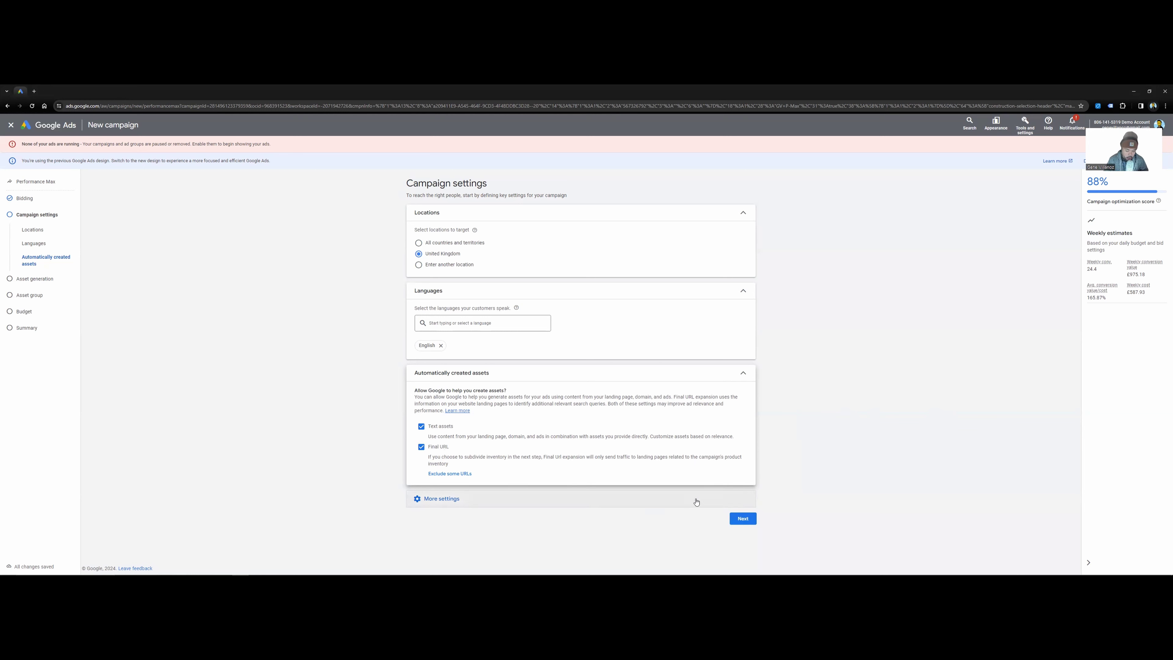
pyautogui.click(591, 506)
pyautogui.scroll(-1, 837, 494)
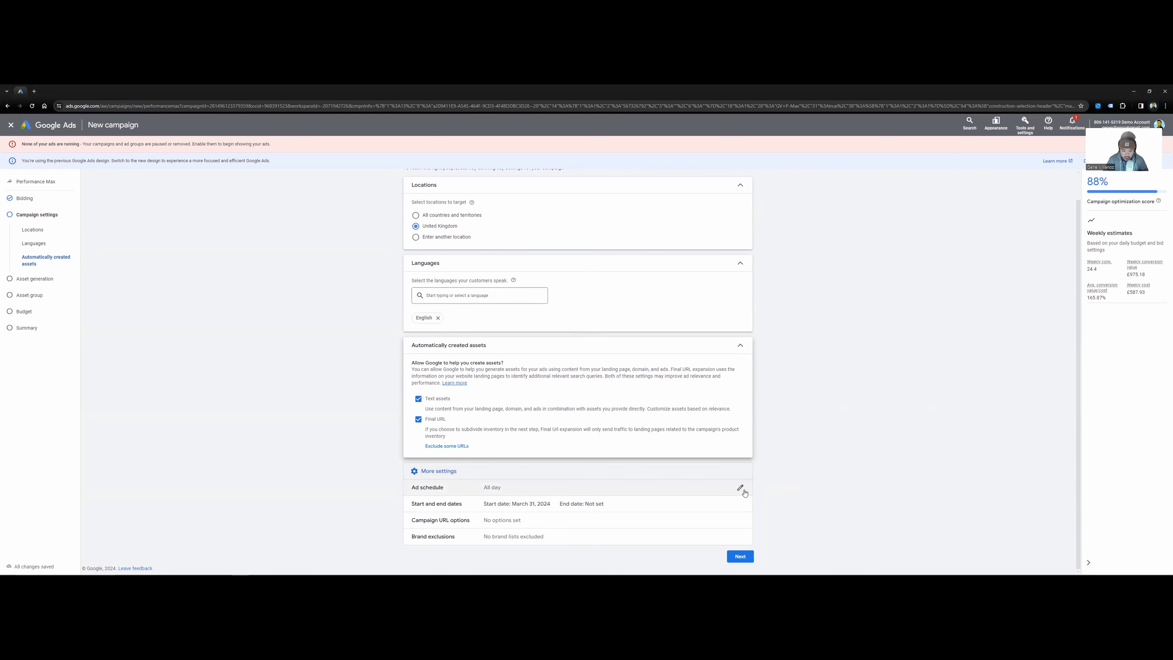
pyautogui.click(742, 490)
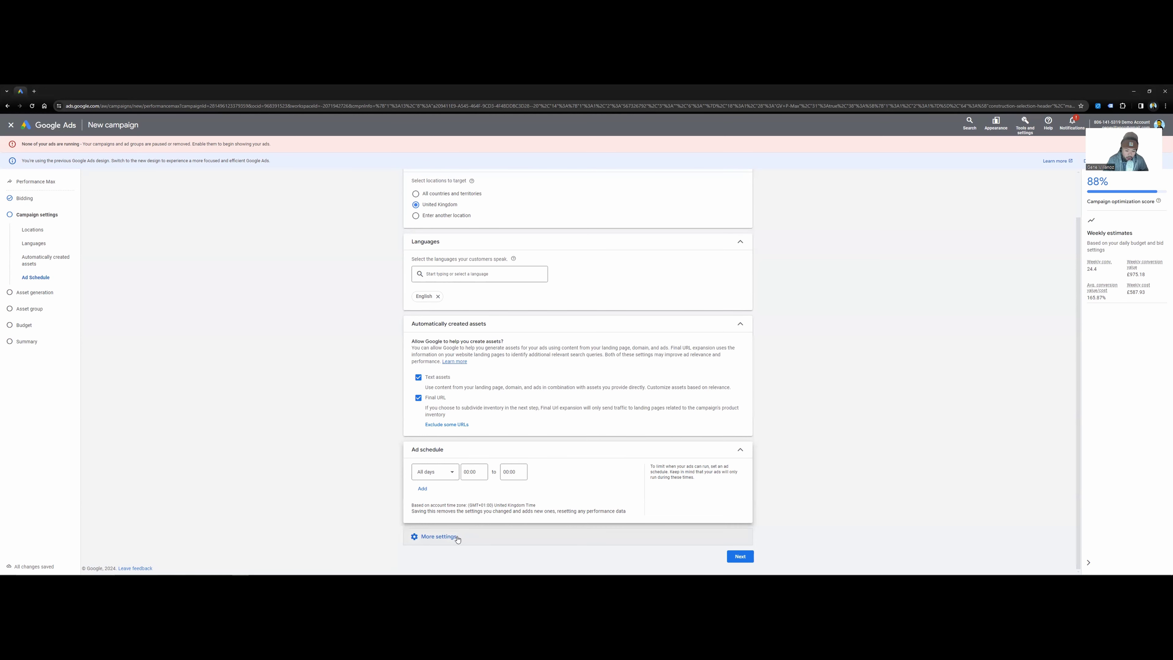
# Step: Open the campaign URL options to examine the tracking template, final URL suffix and custom parameters
pyautogui.click(459, 537)
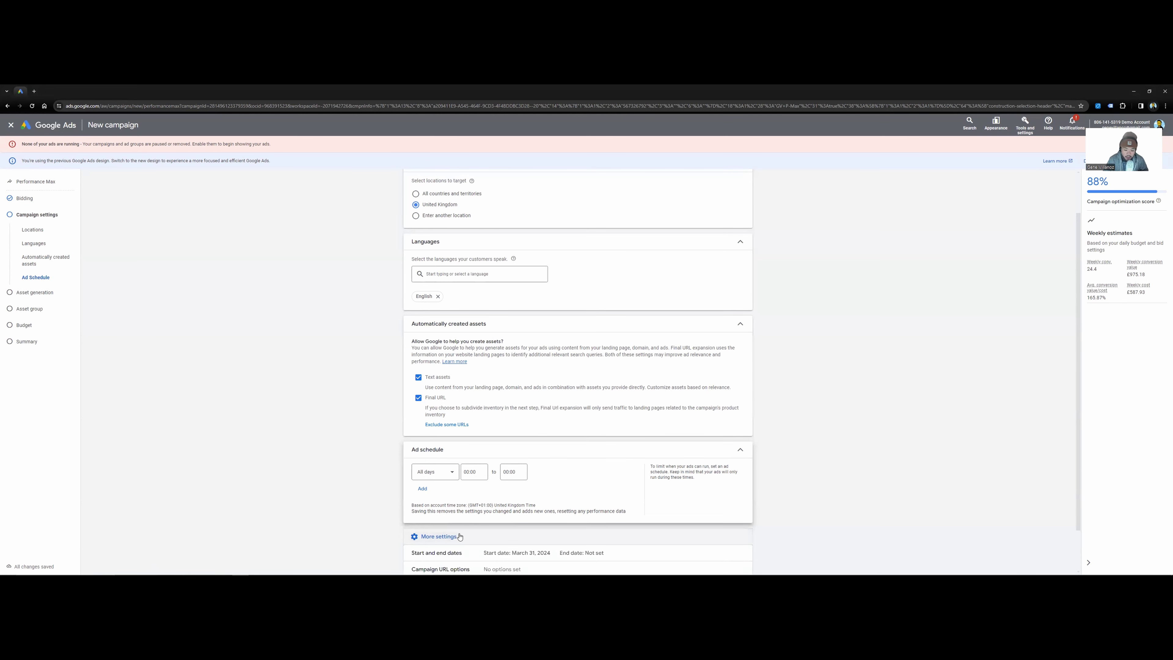
pyautogui.scroll(-2, 759, 492)
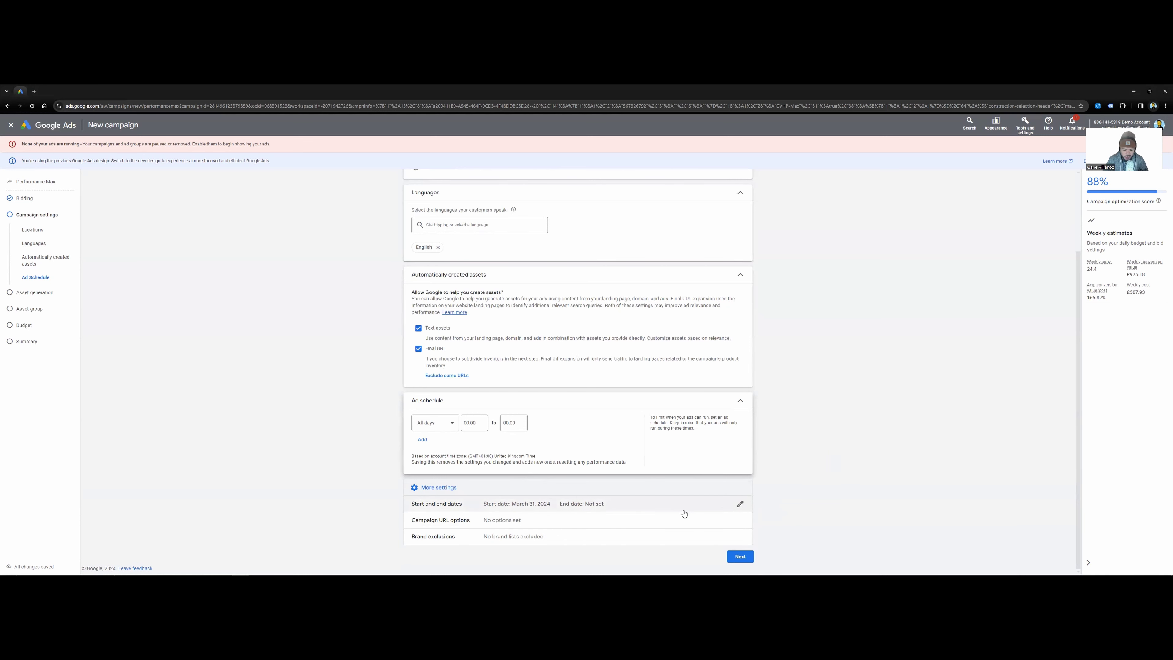
pyautogui.click(612, 519)
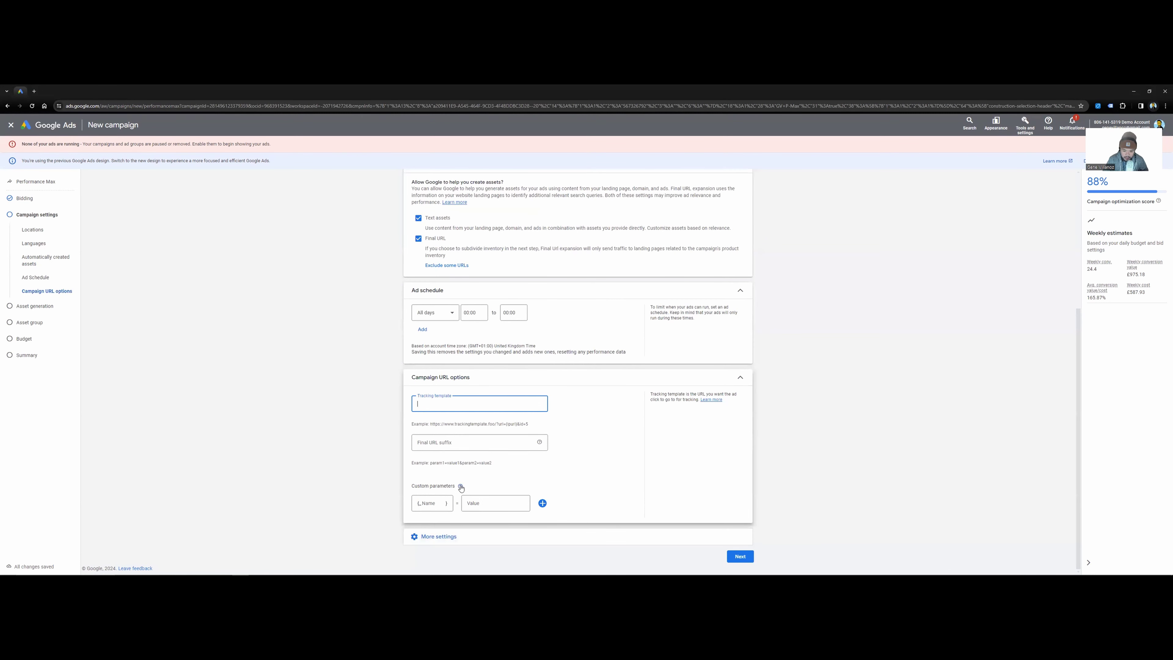
# Step: Open the brand exclusions setting and check for available brand lists
pyautogui.click(438, 537)
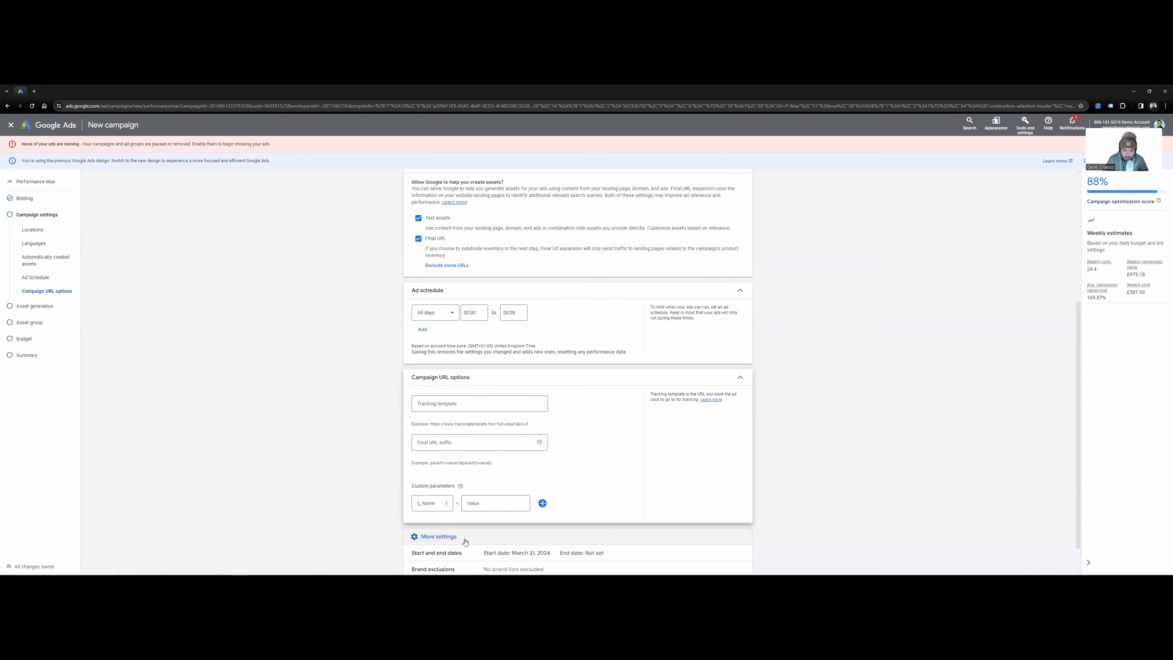
pyautogui.click(542, 543)
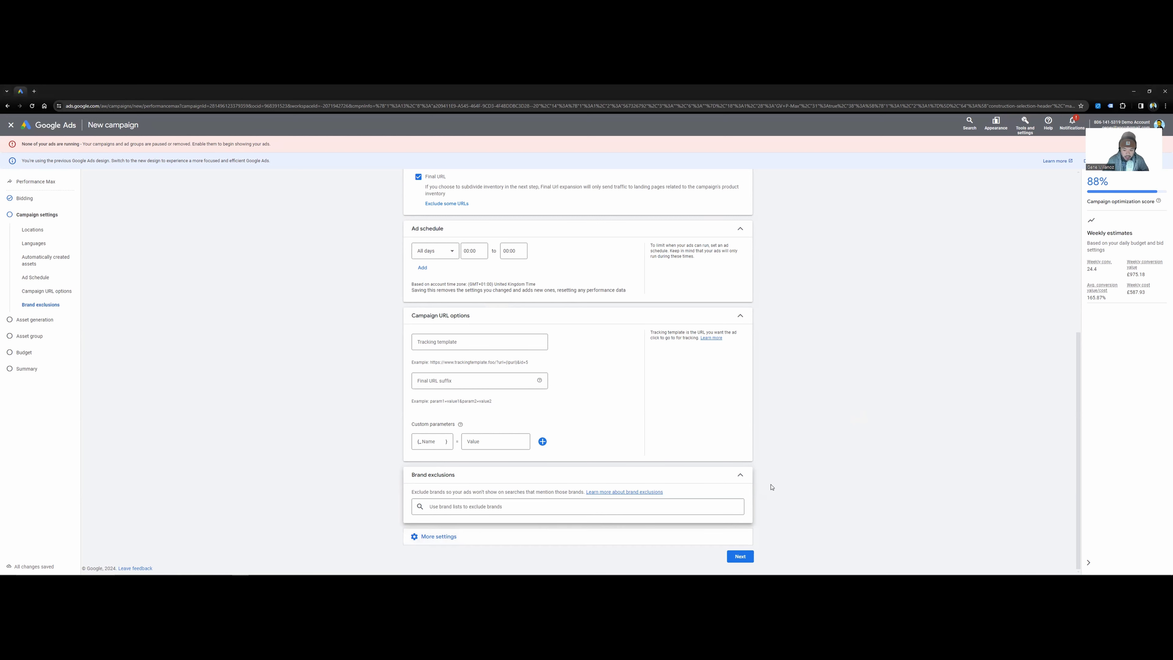
pyautogui.click(497, 508)
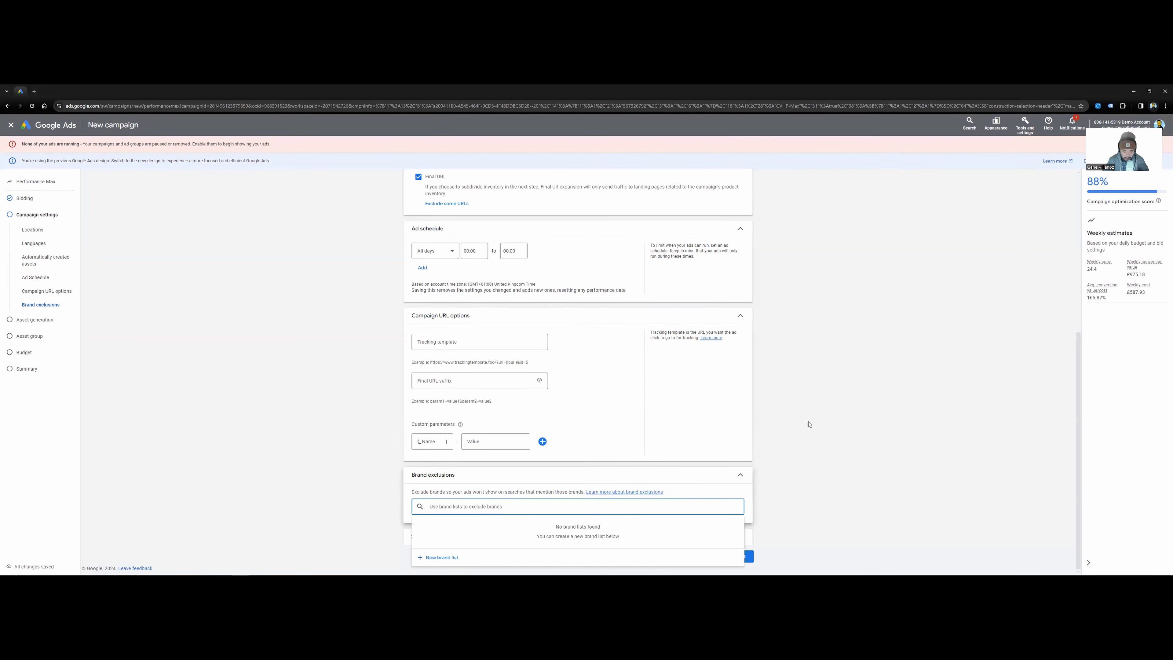
pyautogui.click(808, 425)
# Step: Look over the campaign settings once more and proceed to asset generation
pyautogui.scroll(-1, 785, 531)
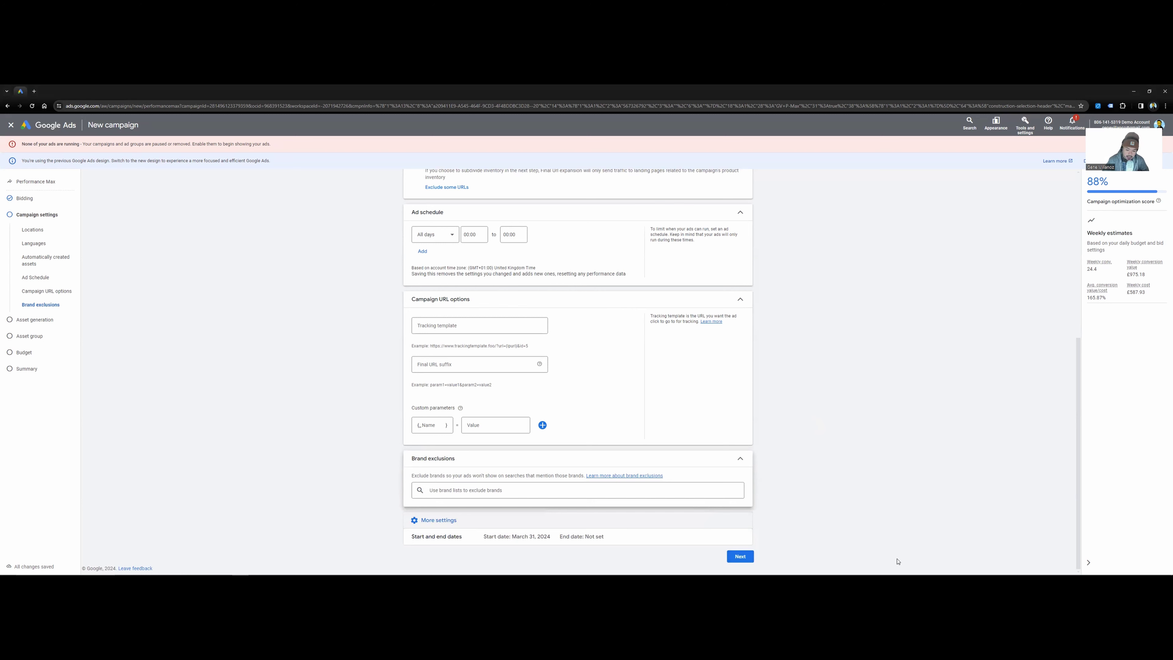
pyautogui.scroll(5, 732, 467)
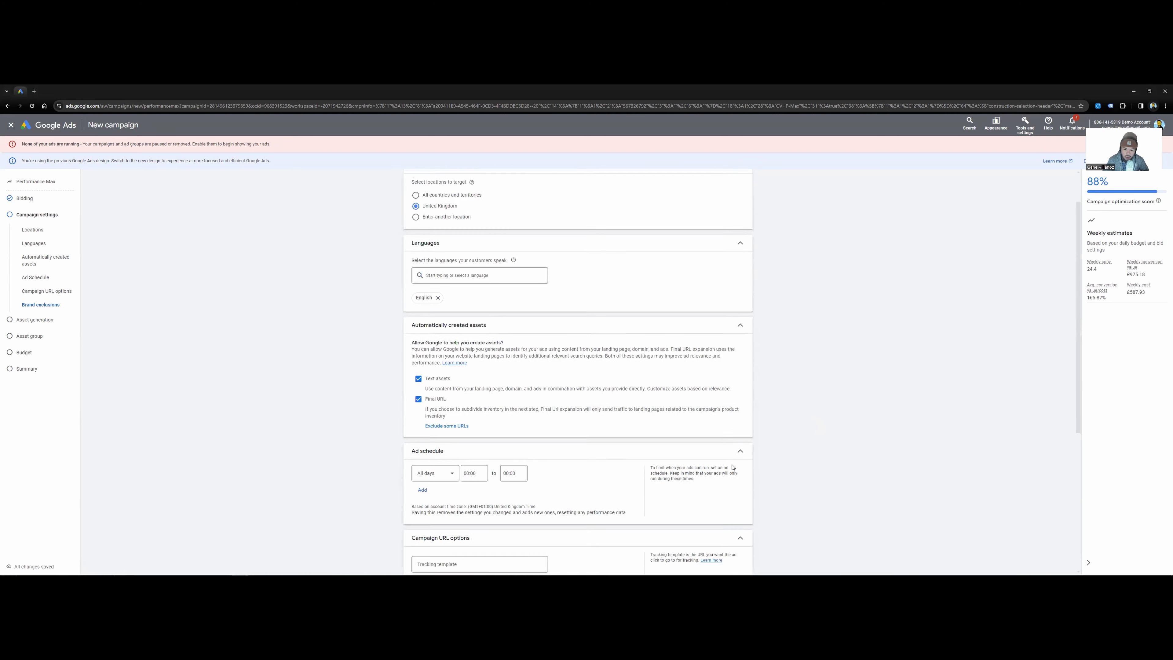
pyautogui.scroll(-5, 732, 468)
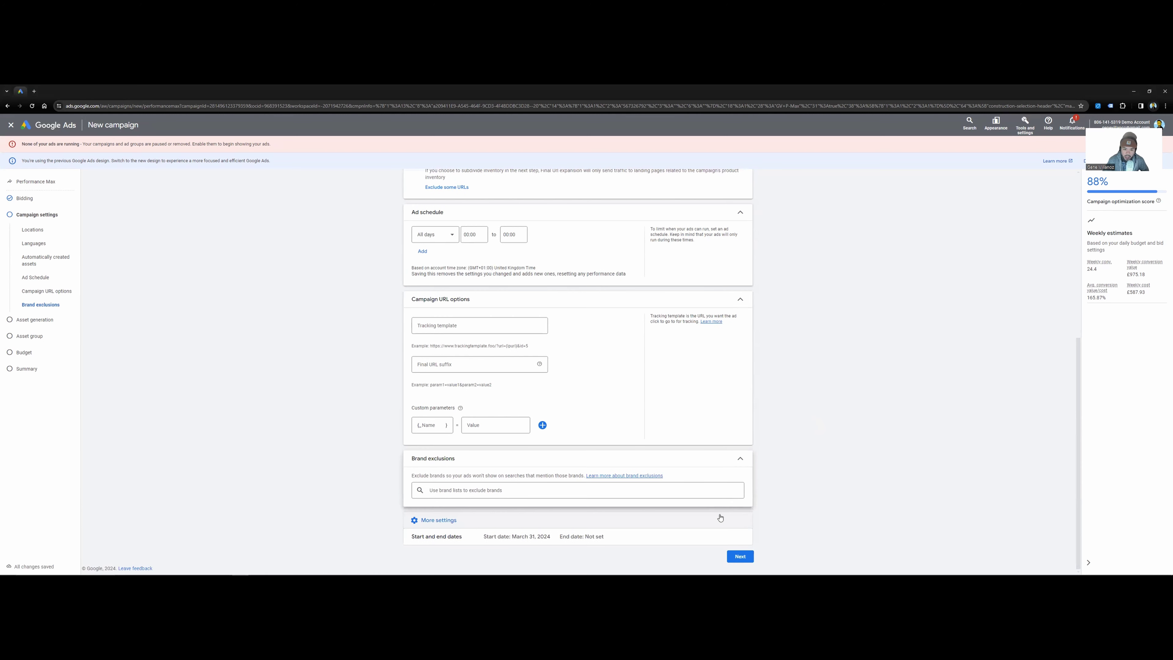
pyautogui.click(740, 557)
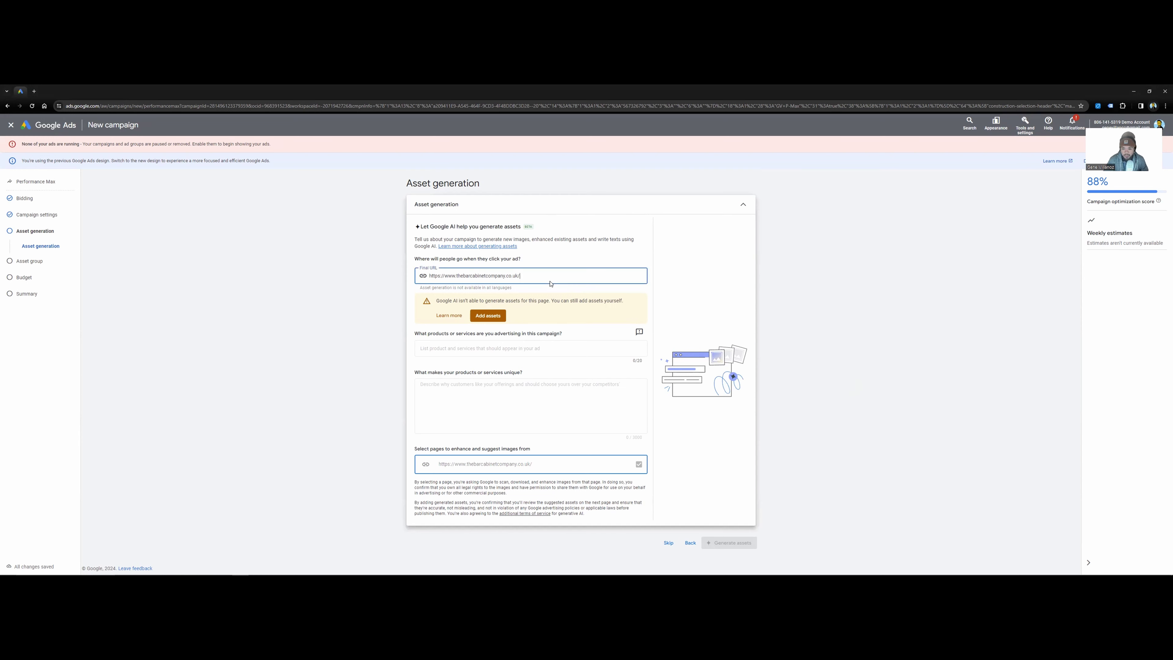
# Step: Check the final URL and the page for image suggestions, and skip AI asset generation to reach the asset group
pyautogui.click(523, 467)
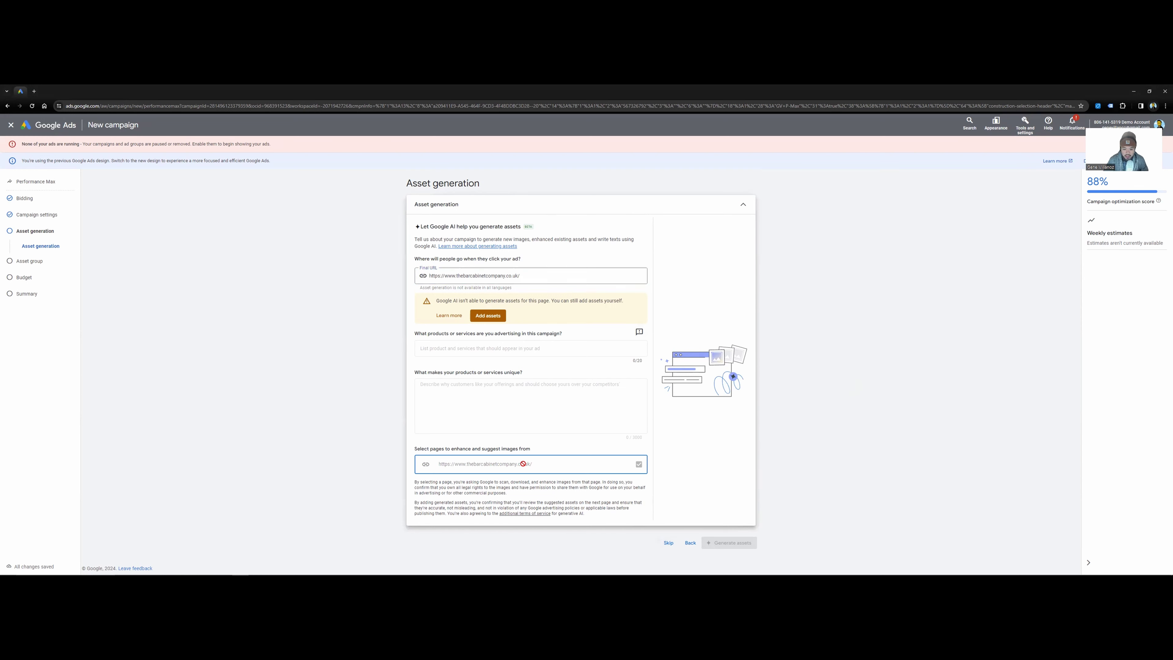
pyautogui.tripleClick(483, 274)
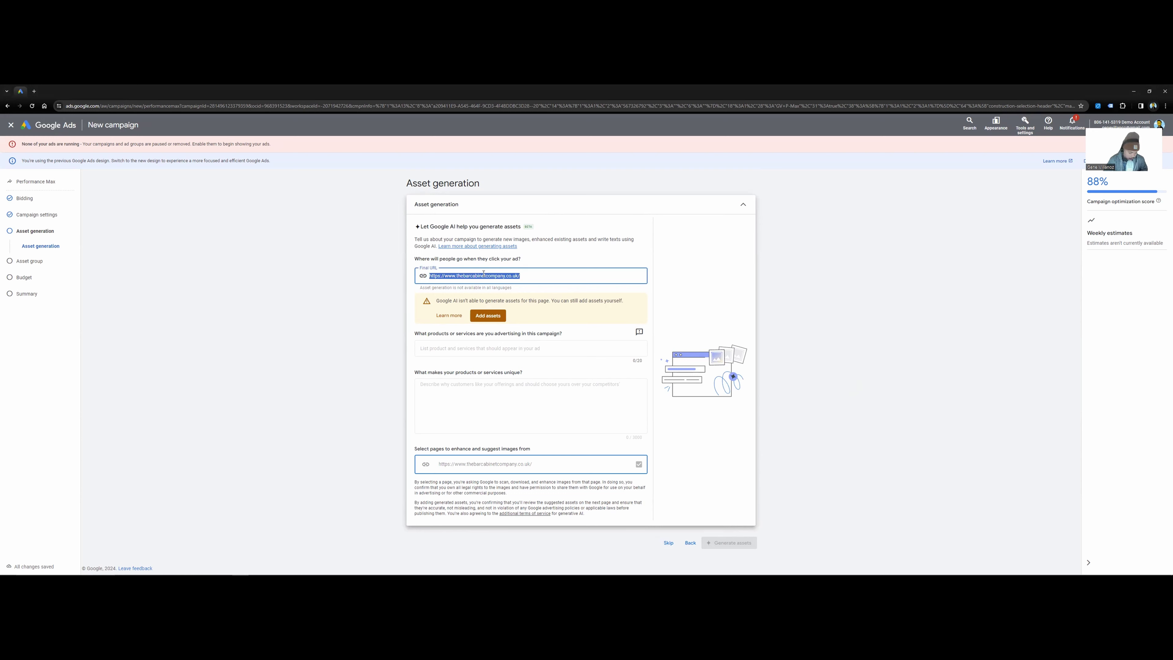
pyautogui.click(497, 464)
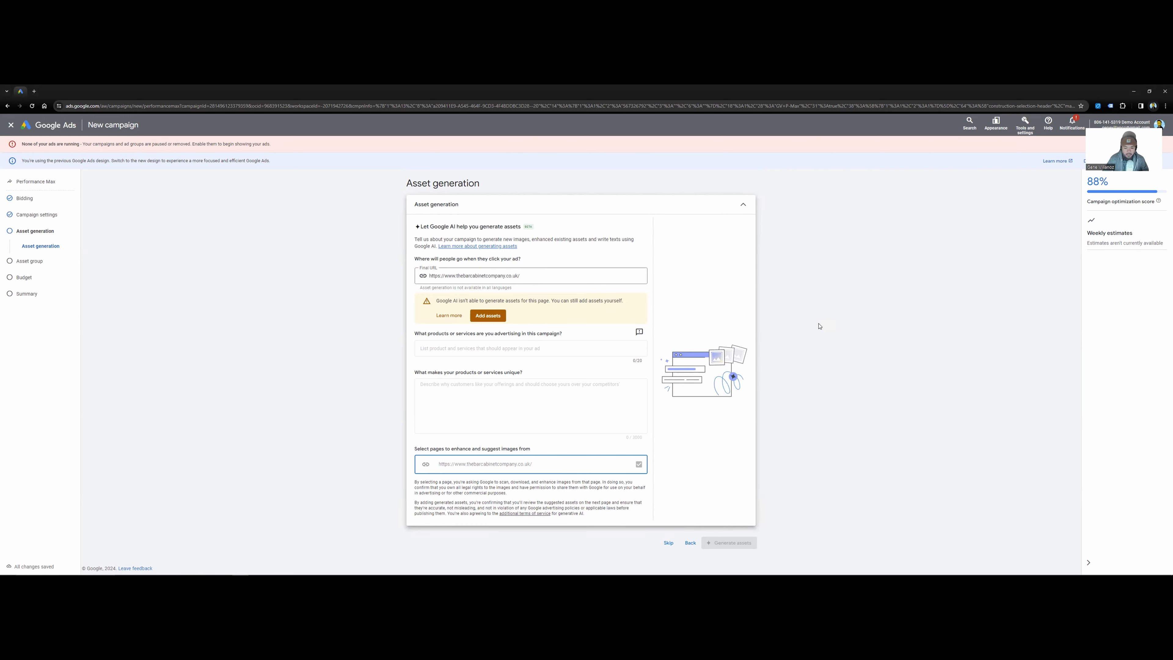
pyautogui.click(668, 545)
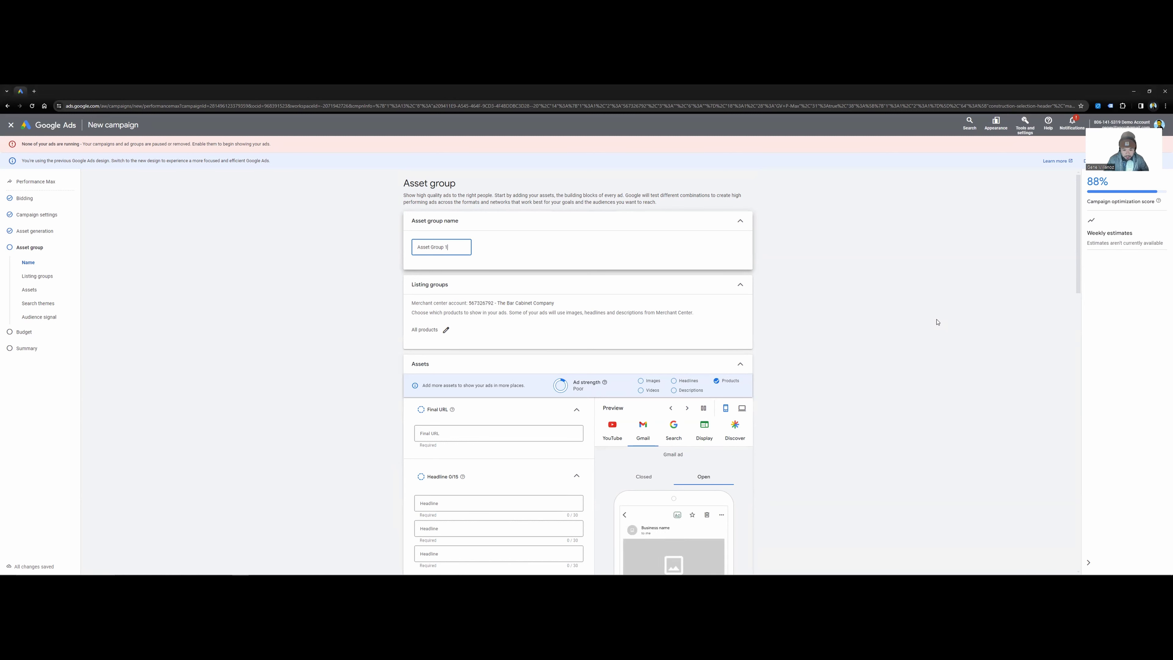
# Step: Name the asset group "Best Sellers"
pyautogui.tripleClick(456, 249)
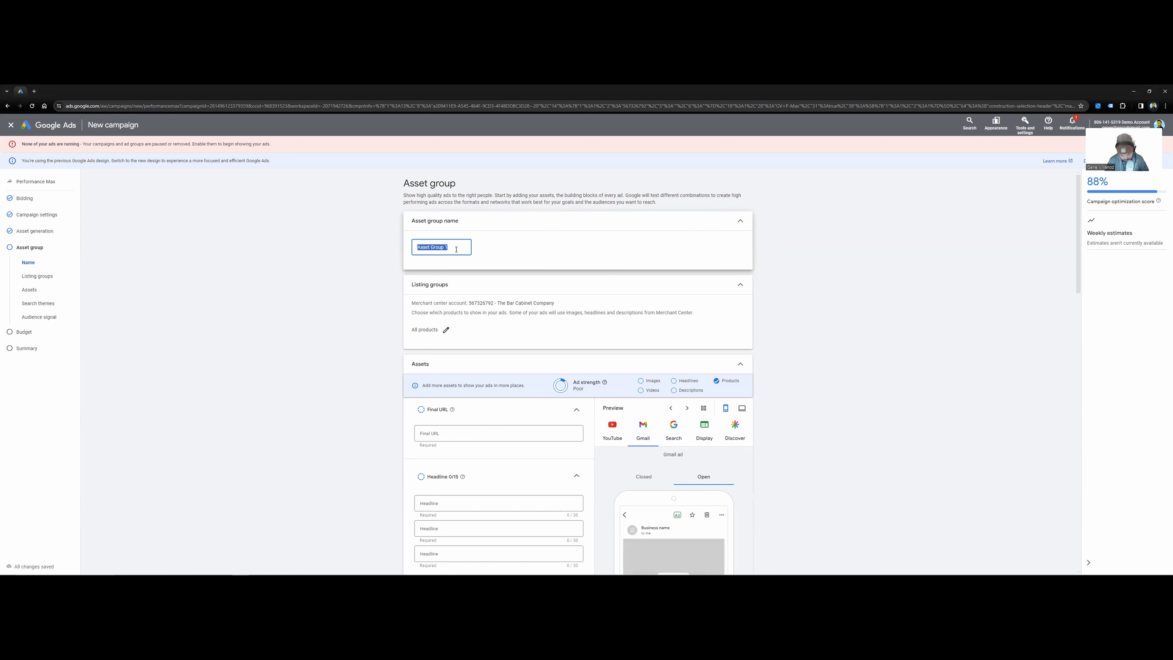
pyautogui.write('Best Sellers')
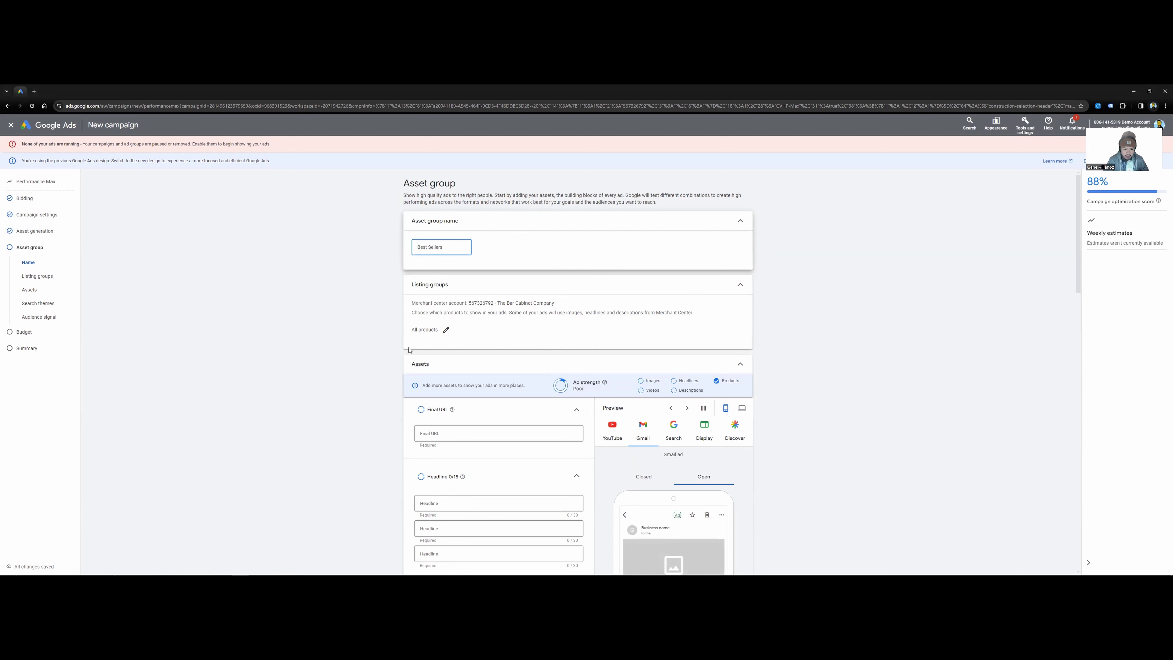
# Step: Search the listing groups by item ID for "adidas james harden", and leave the product selection without saving
pyautogui.click(445, 331)
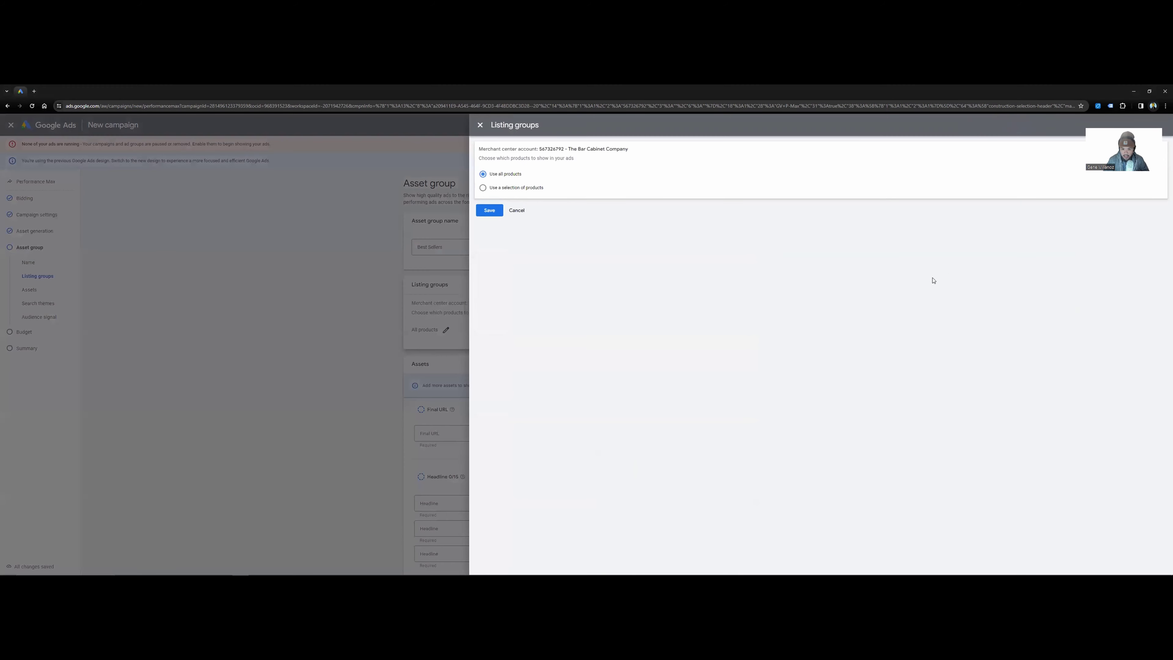
pyautogui.click(535, 189)
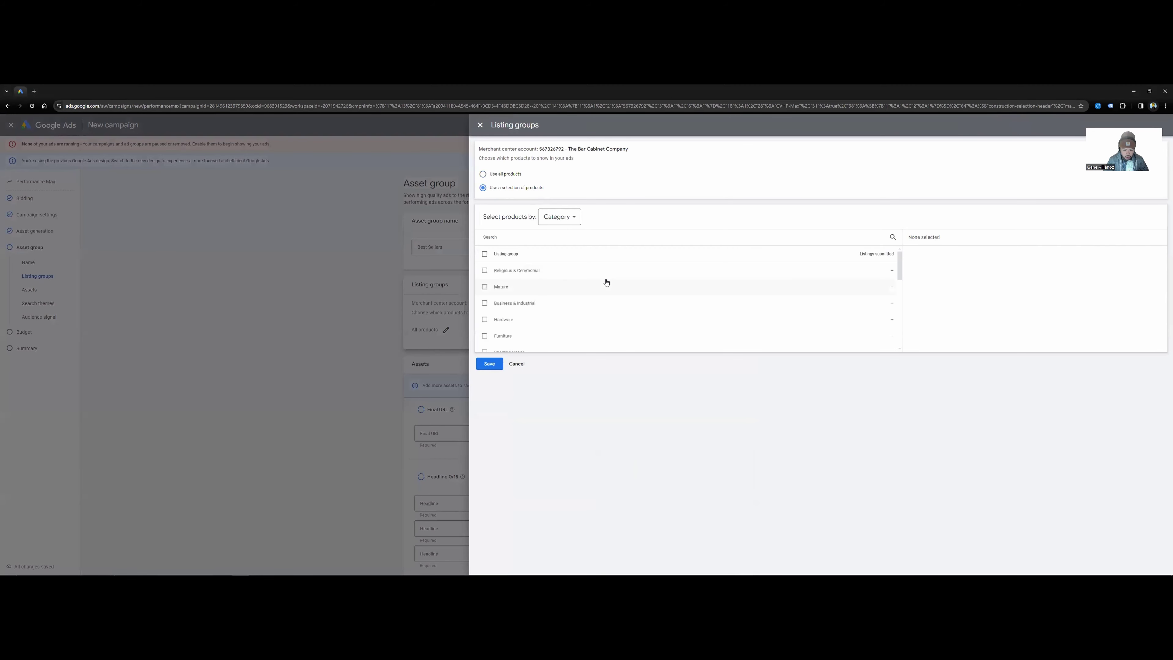
pyautogui.click(571, 220)
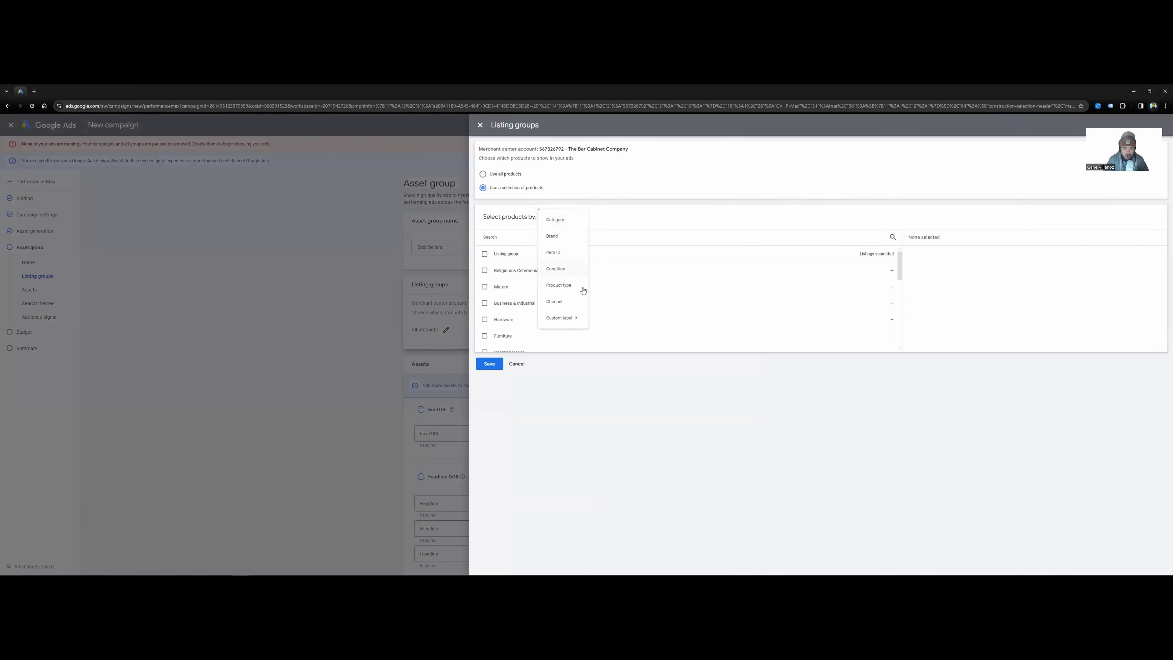
pyautogui.click(572, 254)
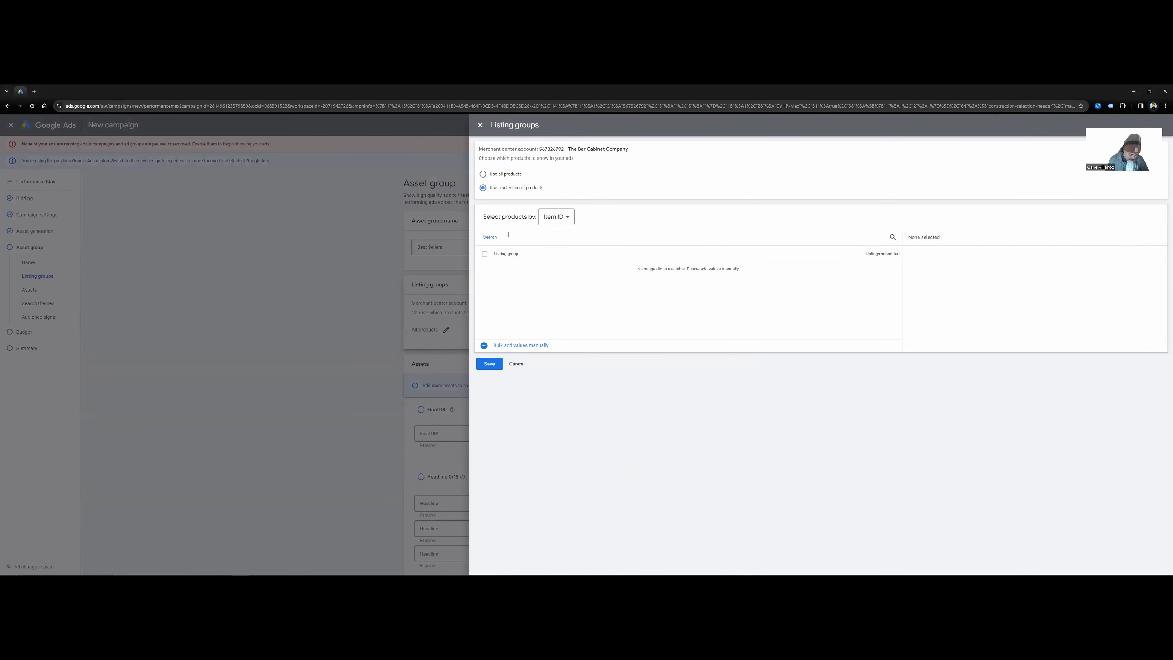
pyautogui.write('adidas')
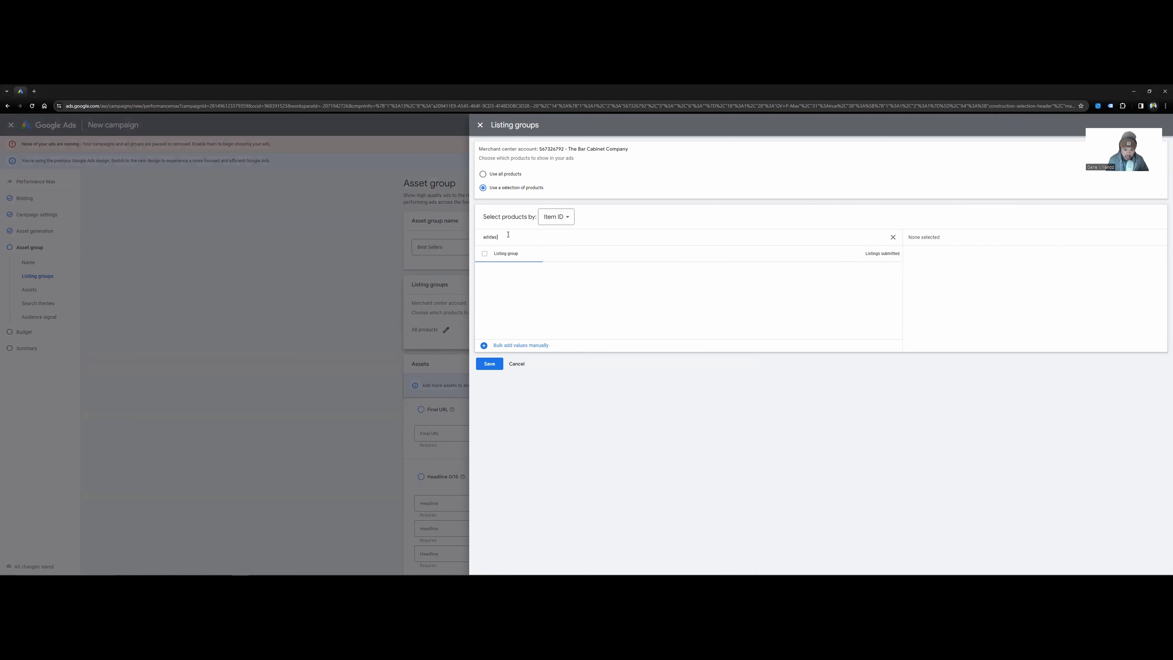
pyautogui.write(' james harden')
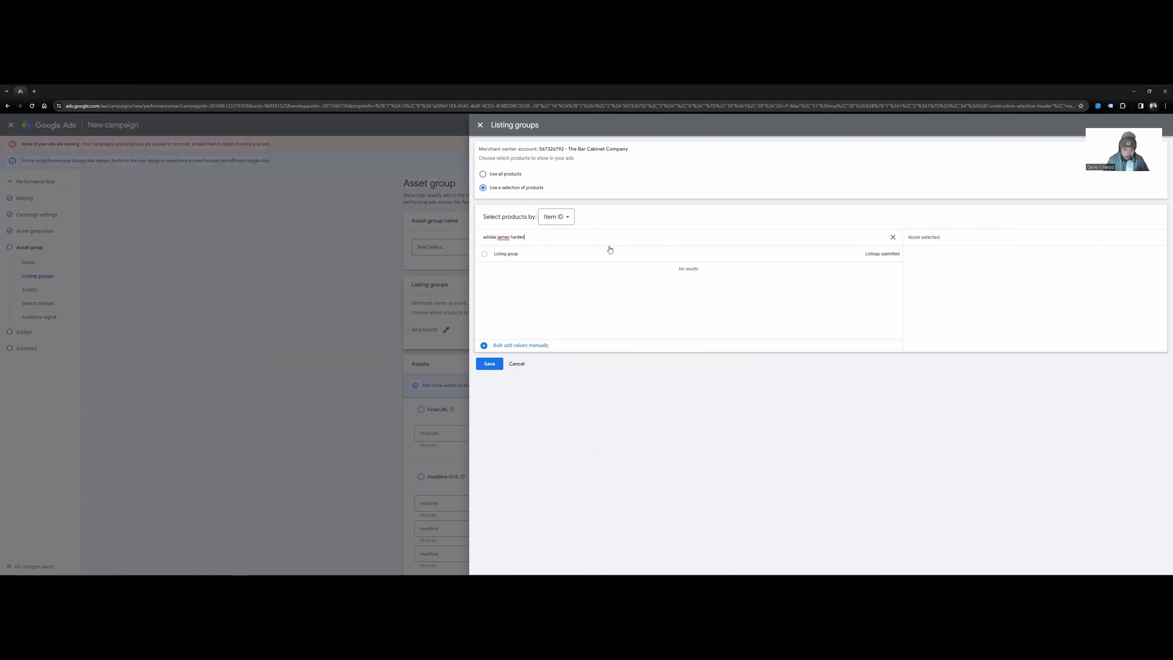
pyautogui.click(515, 365)
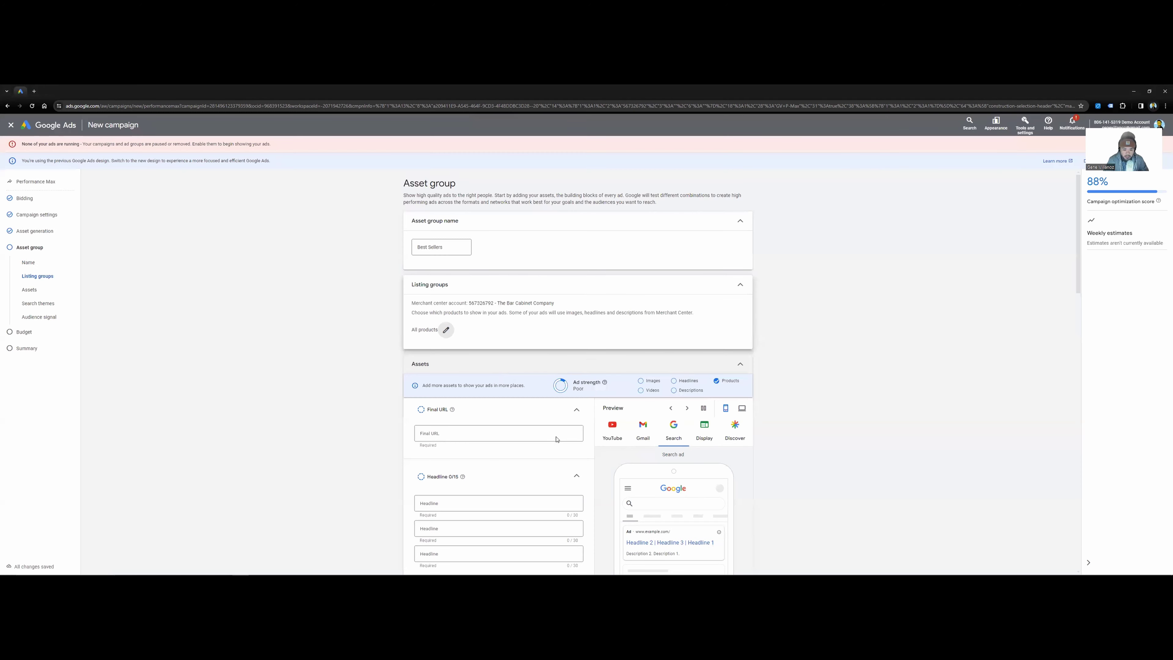
# Step: Enter the full web address of the personal site's /shoes page as the asset group's final URL
pyautogui.scroll(-1, 453, 341)
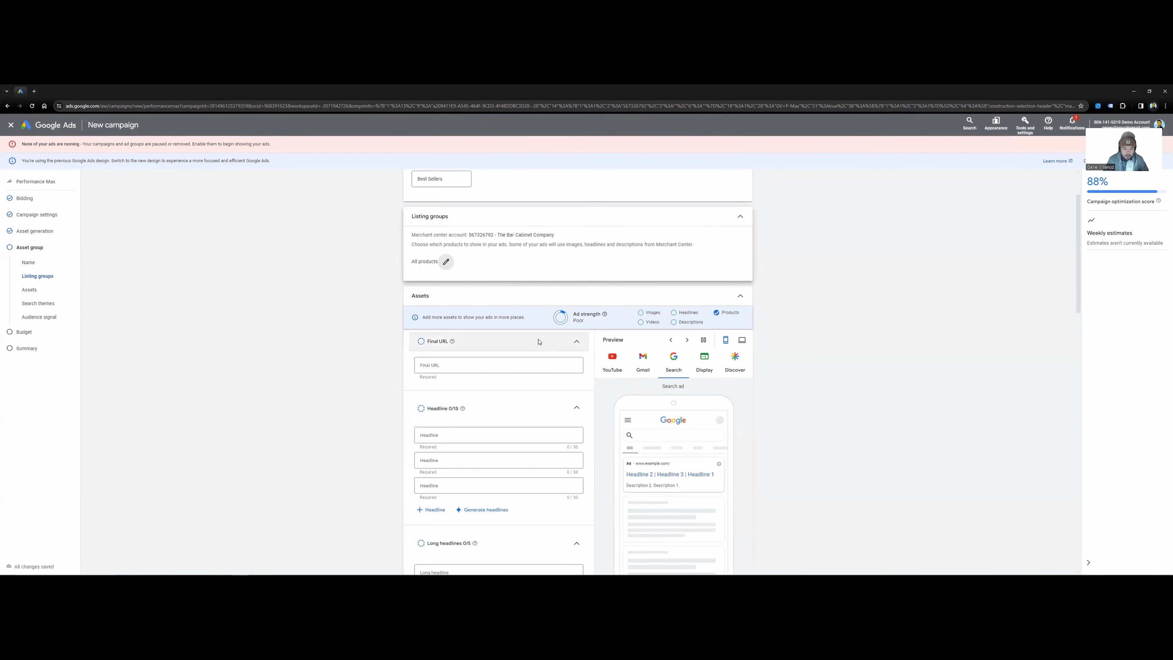
pyautogui.scroll(-1, 439, 314)
pyautogui.click(472, 296)
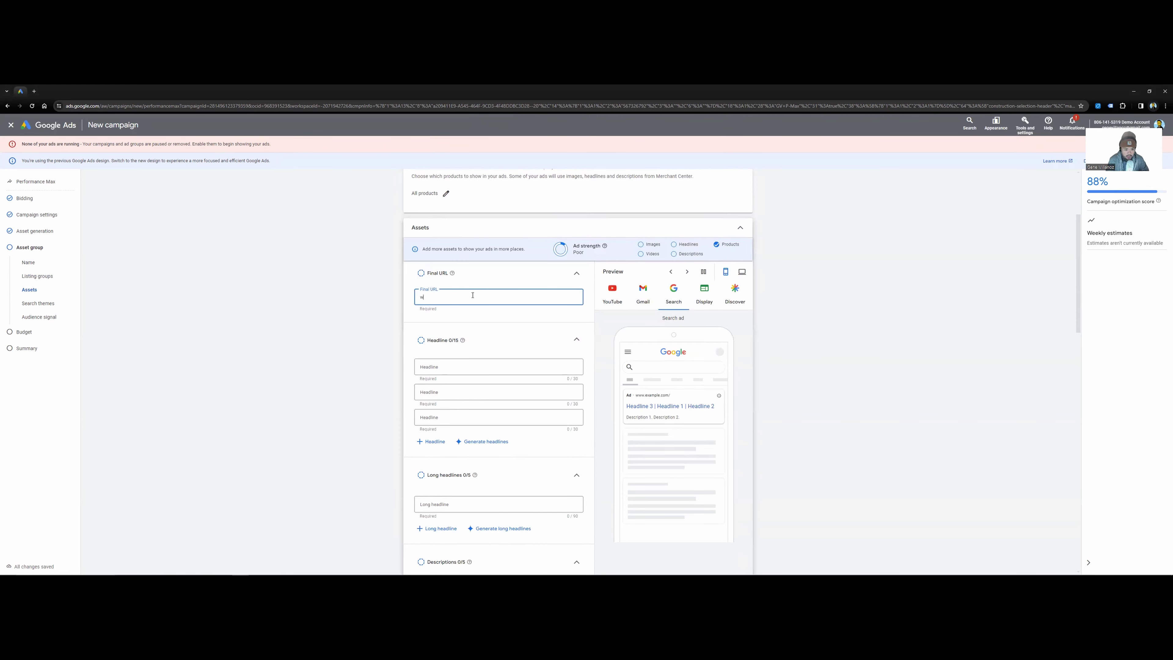
pyautogui.press('Return')
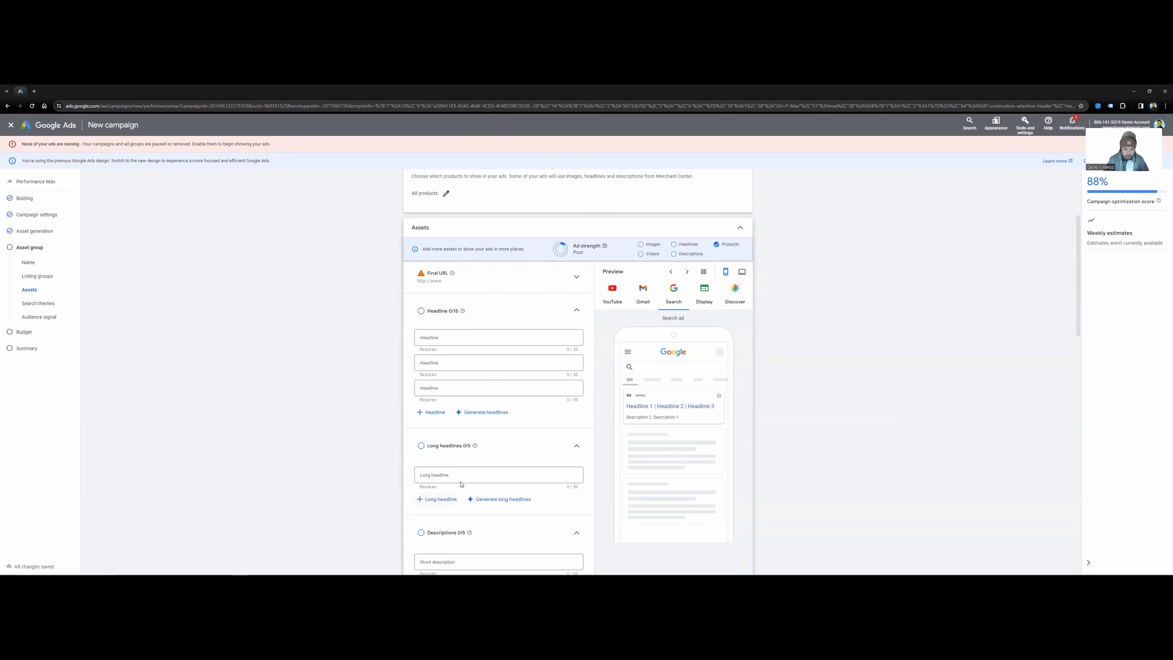
pyautogui.scroll(2, 463, 392)
pyautogui.click(475, 417)
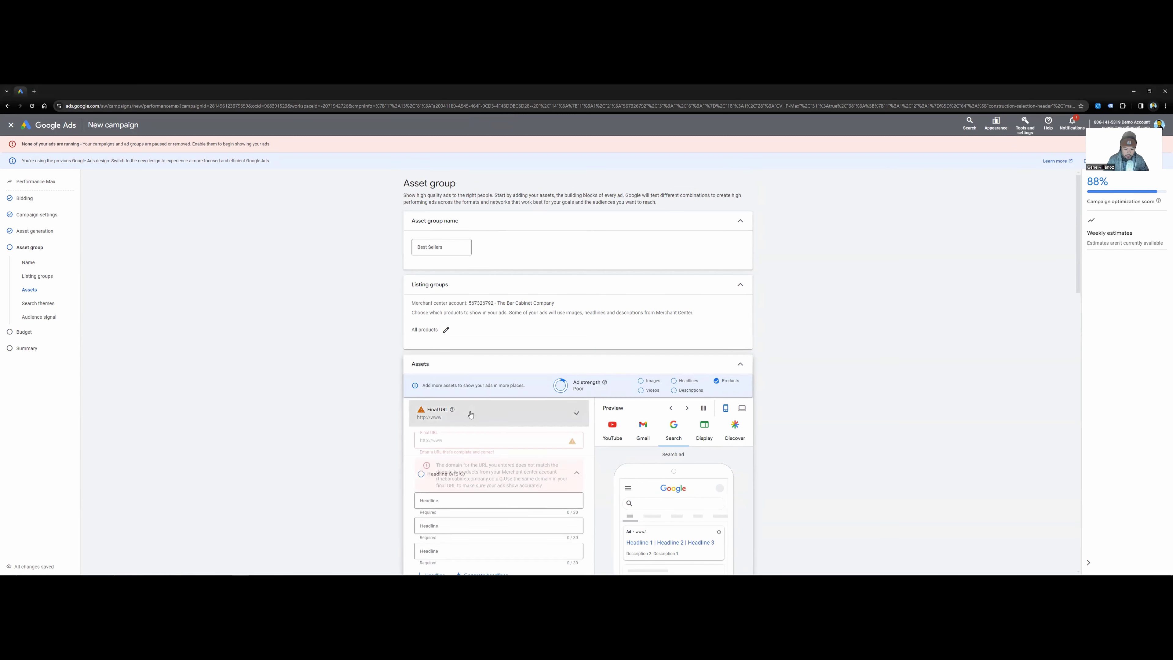
pyautogui.click(478, 442)
pyautogui.write('.')
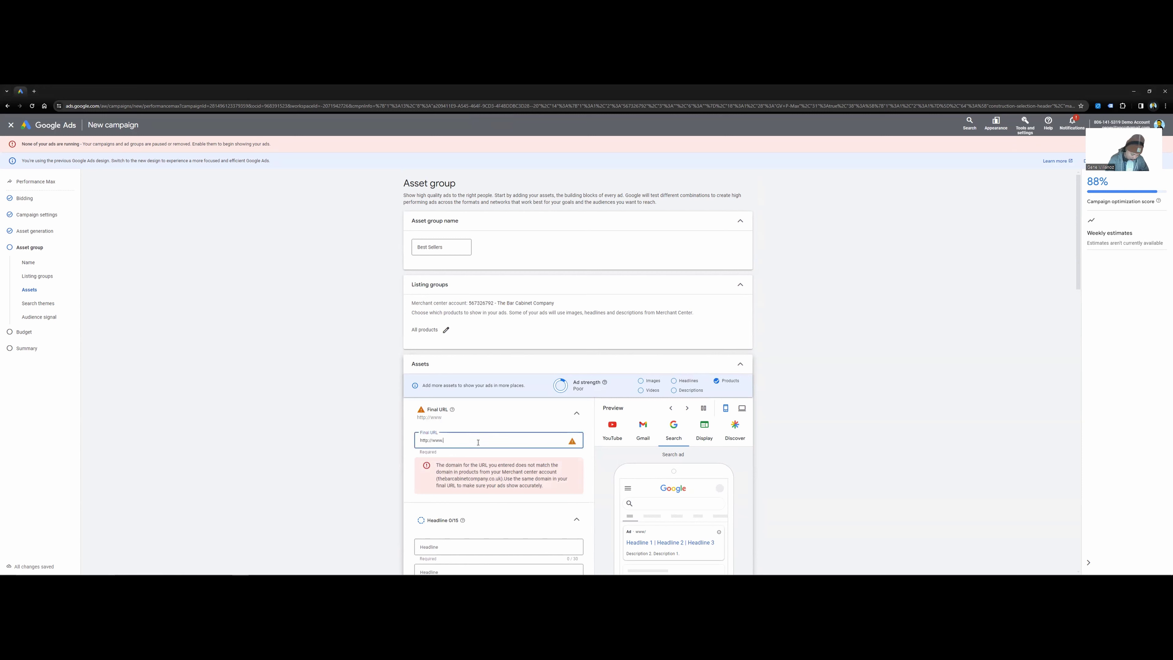
pyautogui.write('genevillanoz.c')
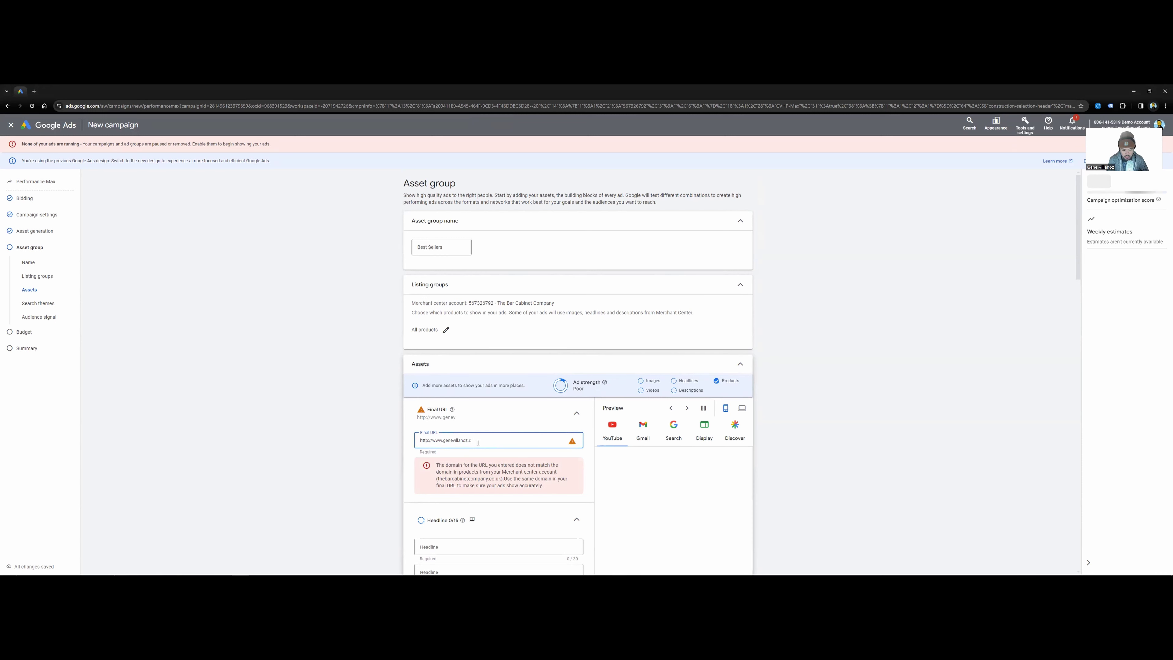
pyautogui.write('om')
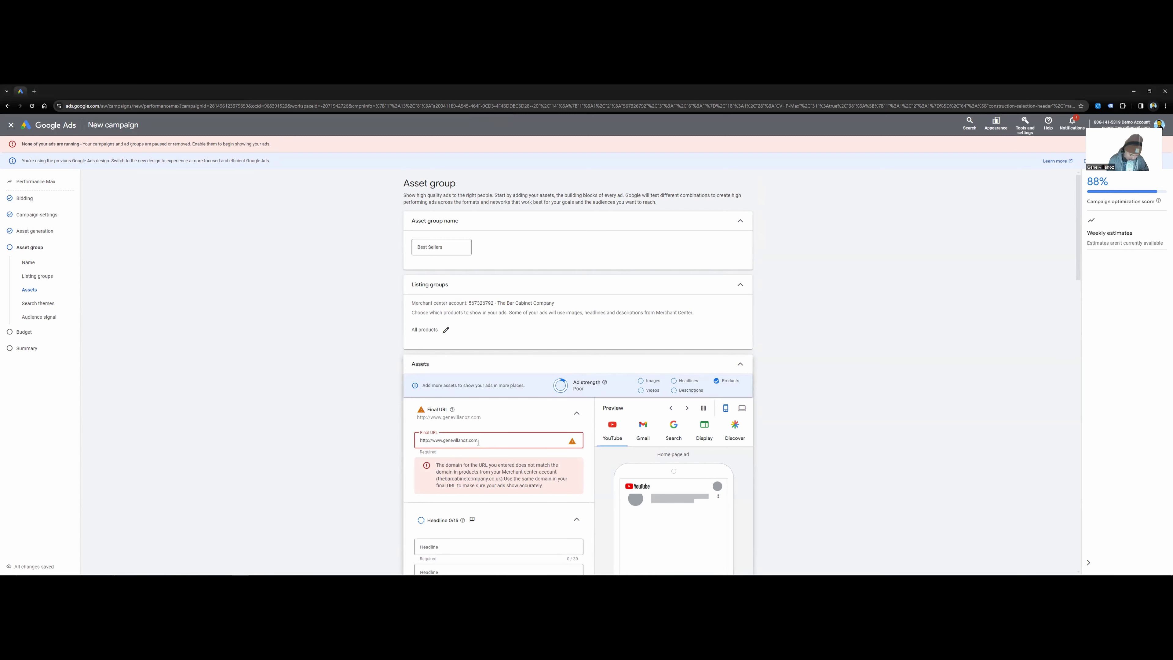
pyautogui.write('/shoes')
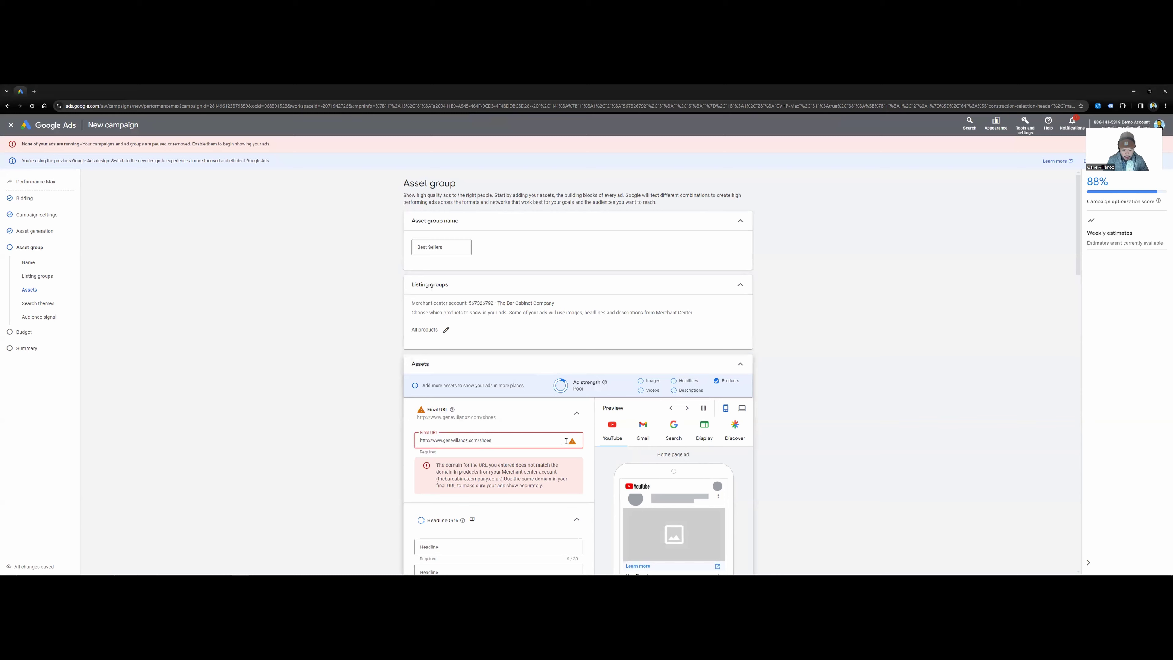
pyautogui.scroll(-3, 566, 441)
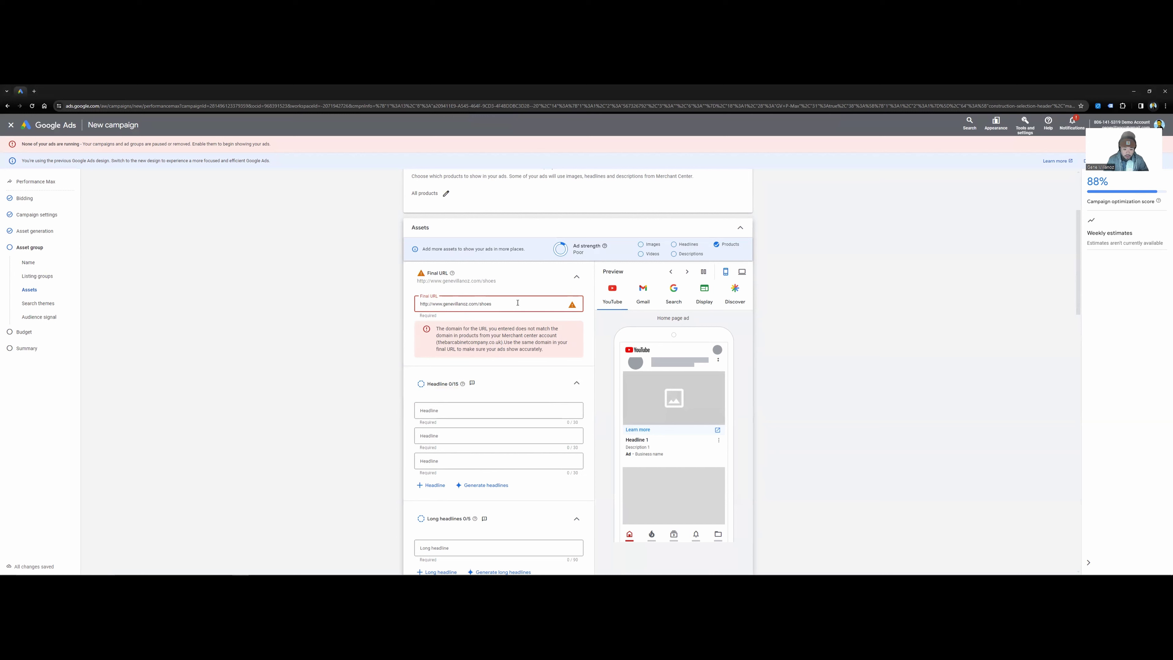
pyautogui.click(531, 302)
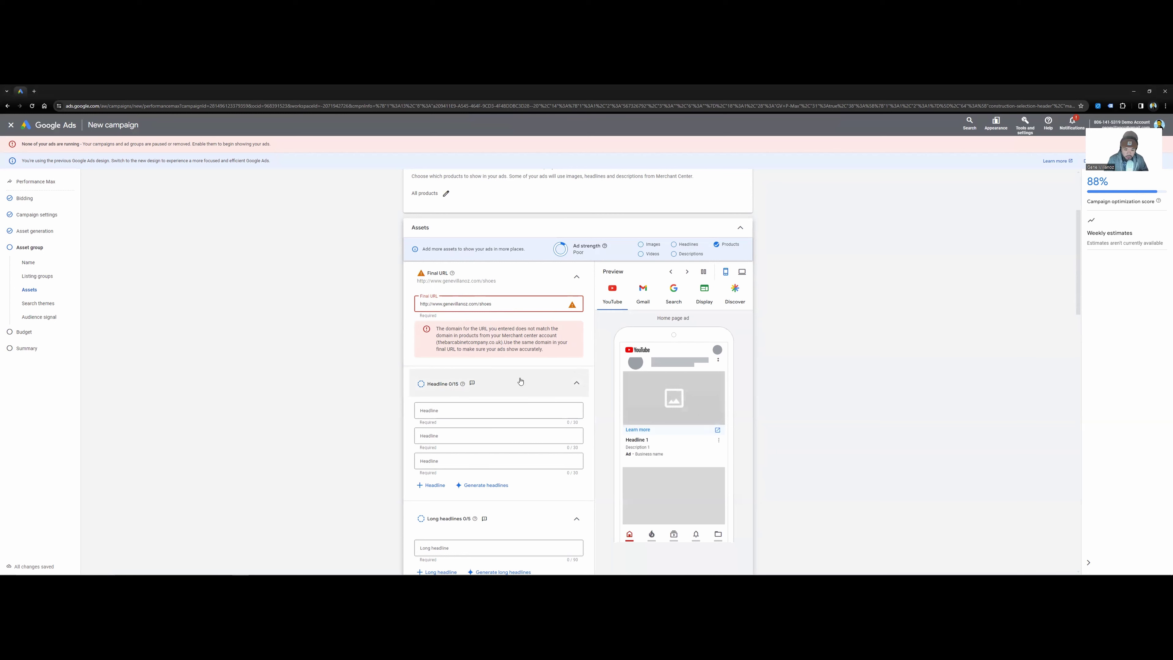
# Step: Bring up the suggested ideas for the first headline to examine them, and dismiss the list
pyautogui.scroll(-2, 531, 369)
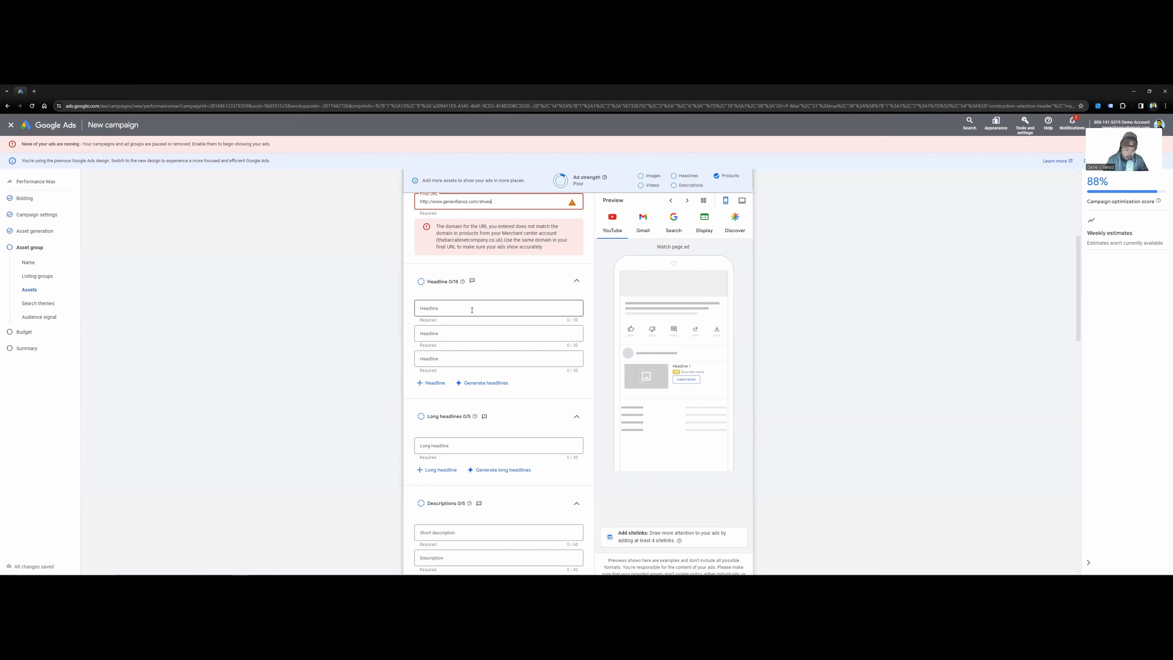
pyautogui.click(472, 310)
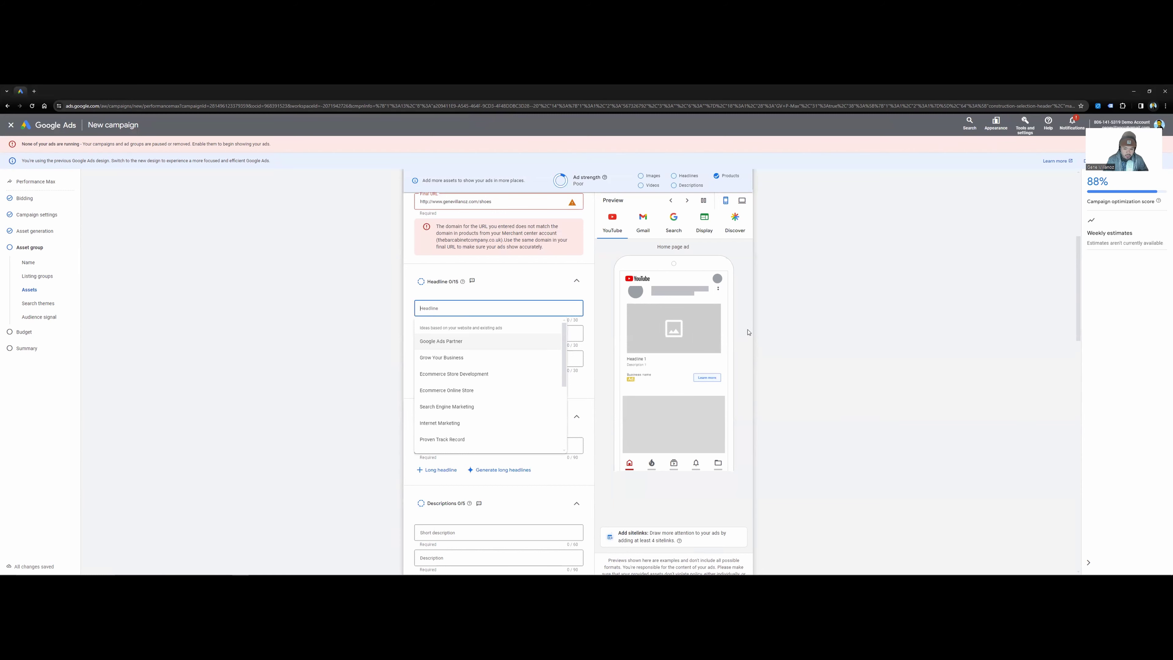
pyautogui.click(857, 322)
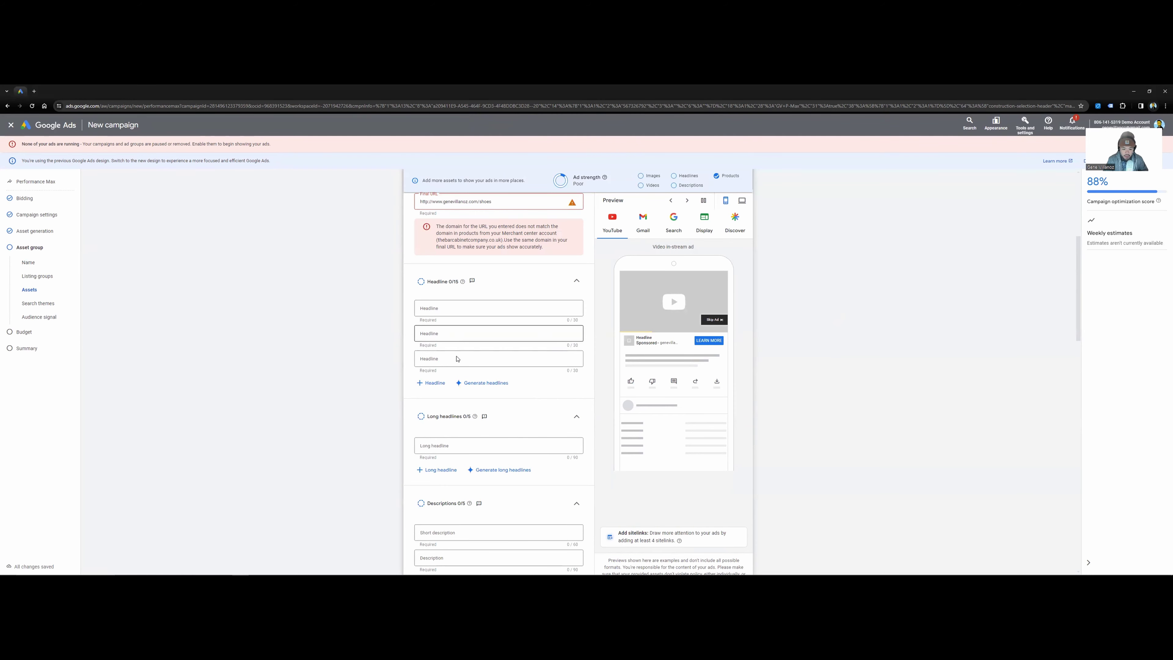
# Step: Add three more headline entries, filling the first of them with the suggestion "Google Ads Partner"
pyautogui.click(437, 383)
pyautogui.write('Google Ads Partner')
pyautogui.click(439, 409)
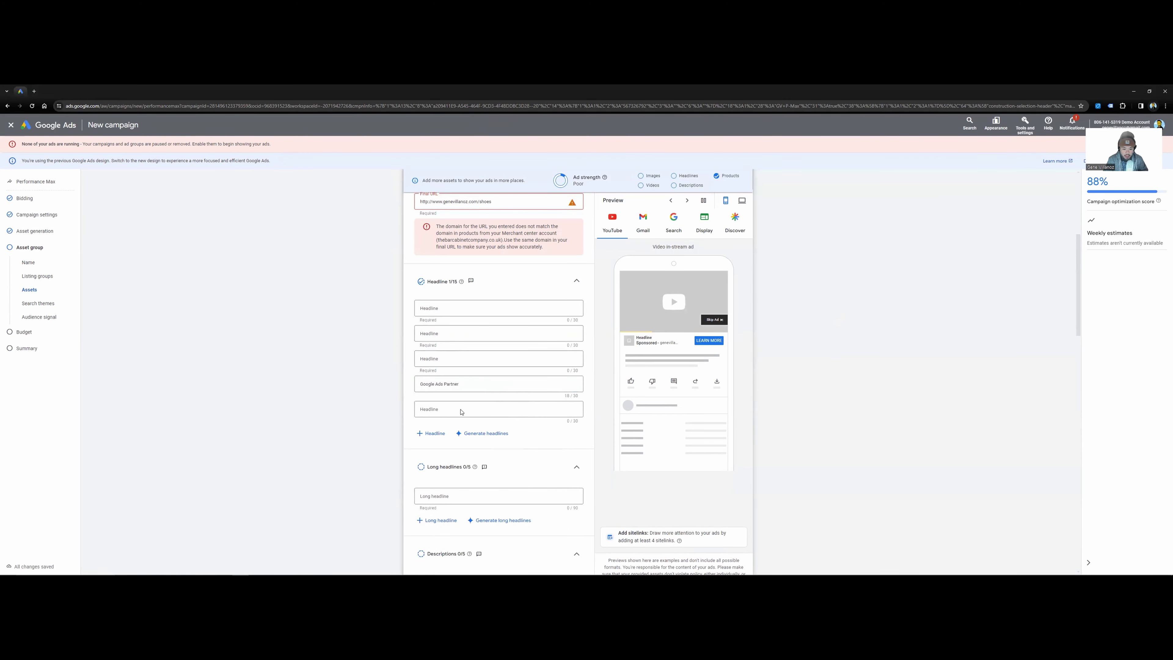
pyautogui.moveTo(482, 384); pyautogui.dragTo(419, 383)
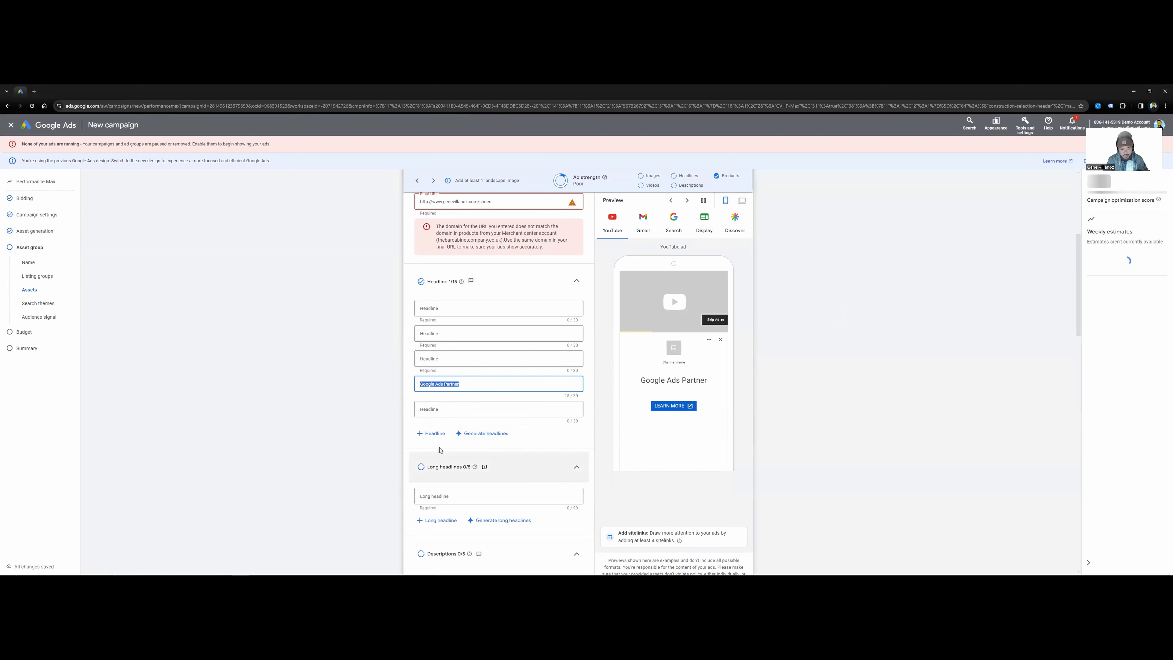
pyautogui.click(434, 433)
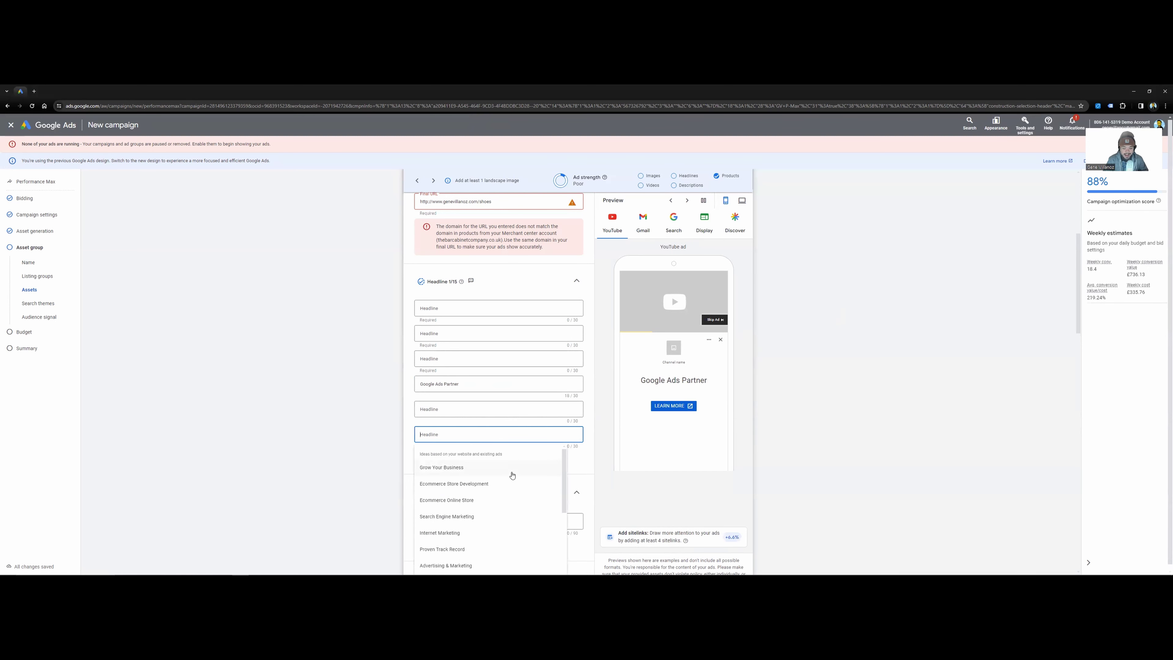
# Step: Clear the "Google Ads Partner" headline and add one more empty headline entry
pyautogui.tripleClick(490, 383)
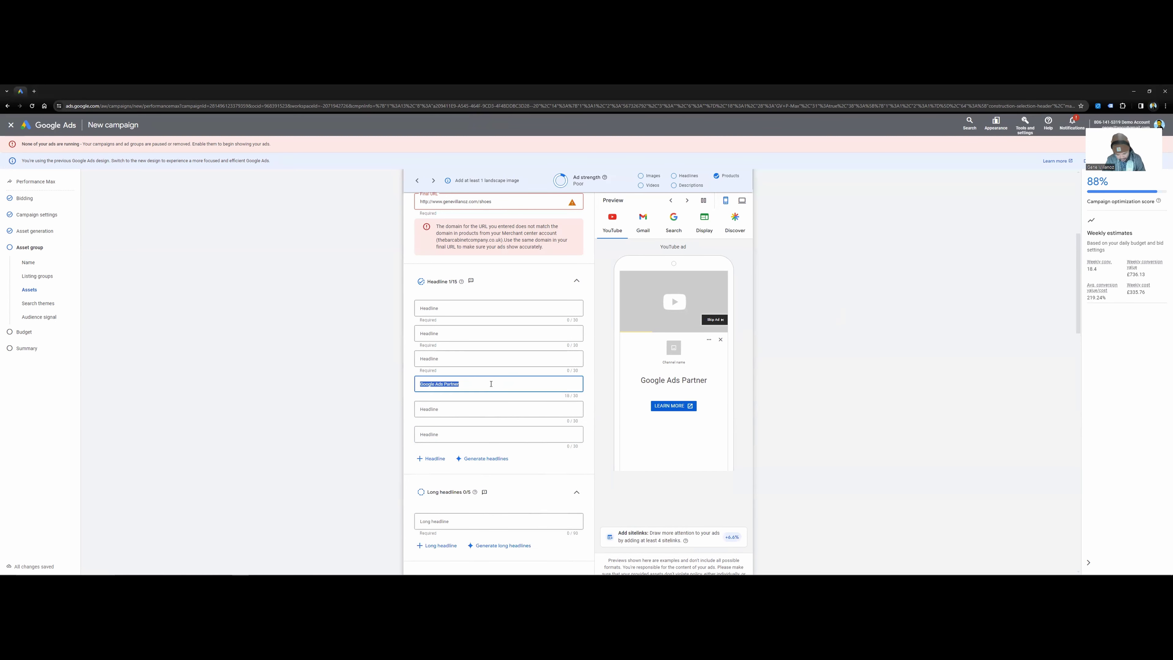
pyautogui.press('BackSpace')
pyautogui.click(851, 375)
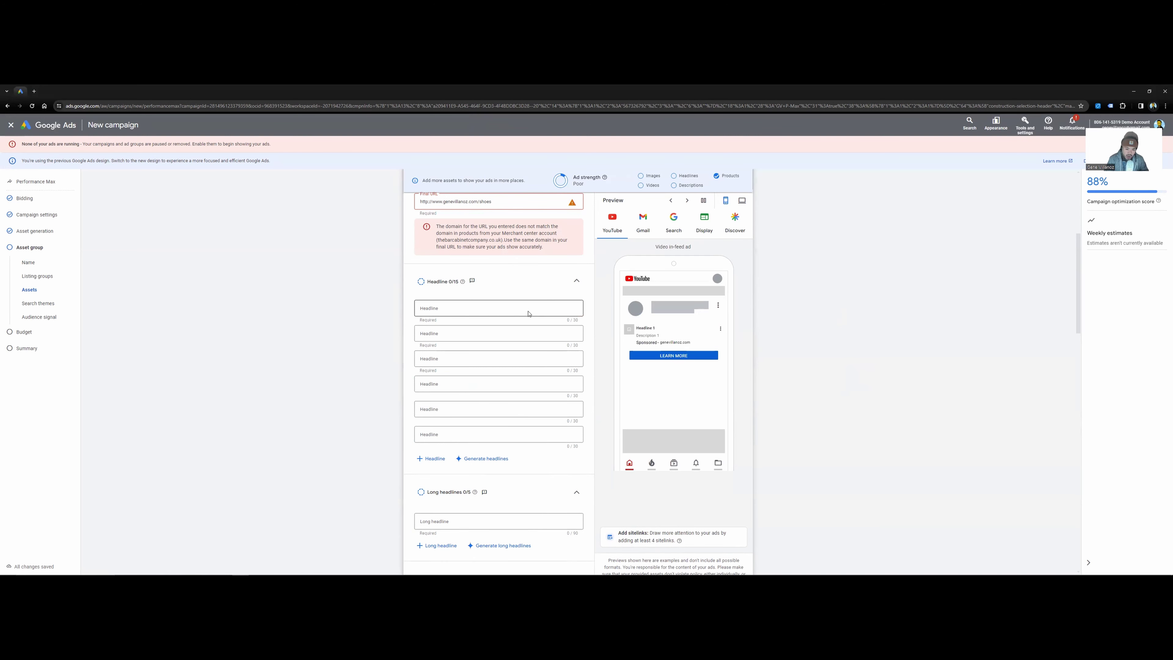
pyautogui.click(436, 458)
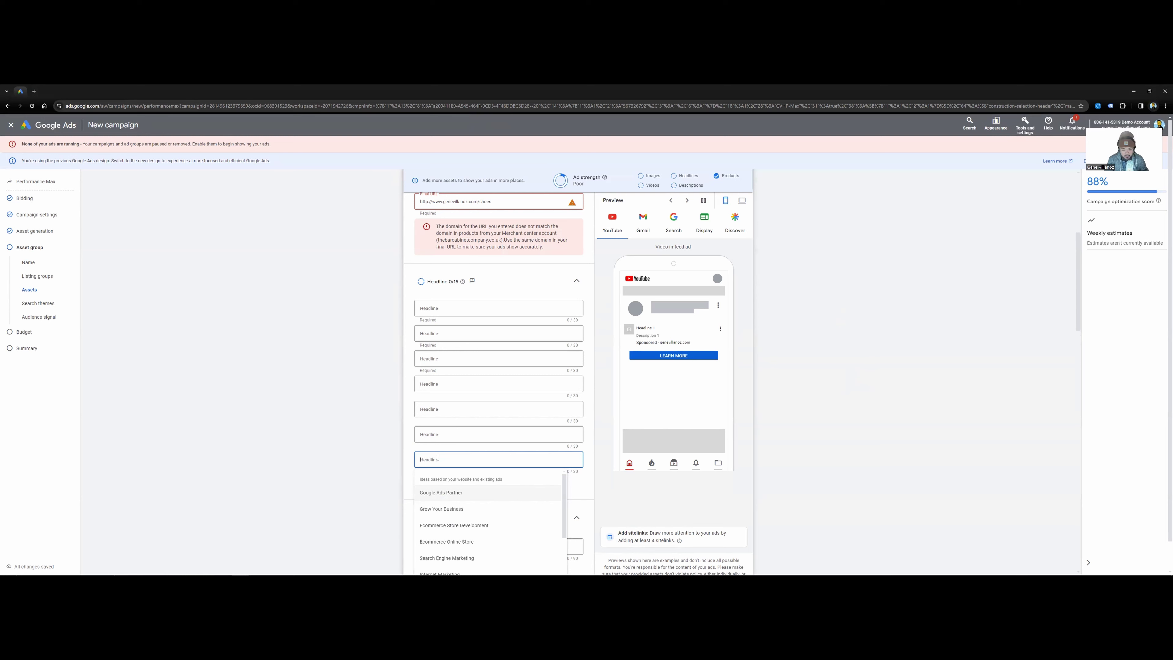
# Step: Set the first headline to "Shipping Is Free" and the second to "Free Shipping"
pyautogui.click(474, 312)
pyautogui.write('Shipping Is Free')
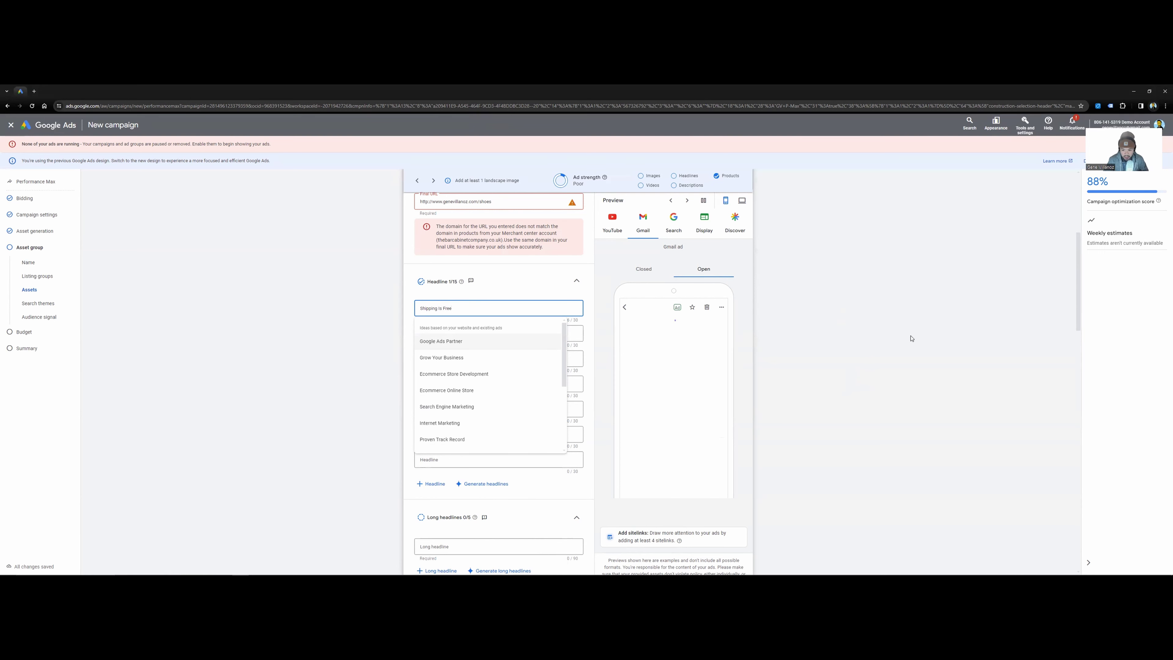
pyautogui.click(511, 332)
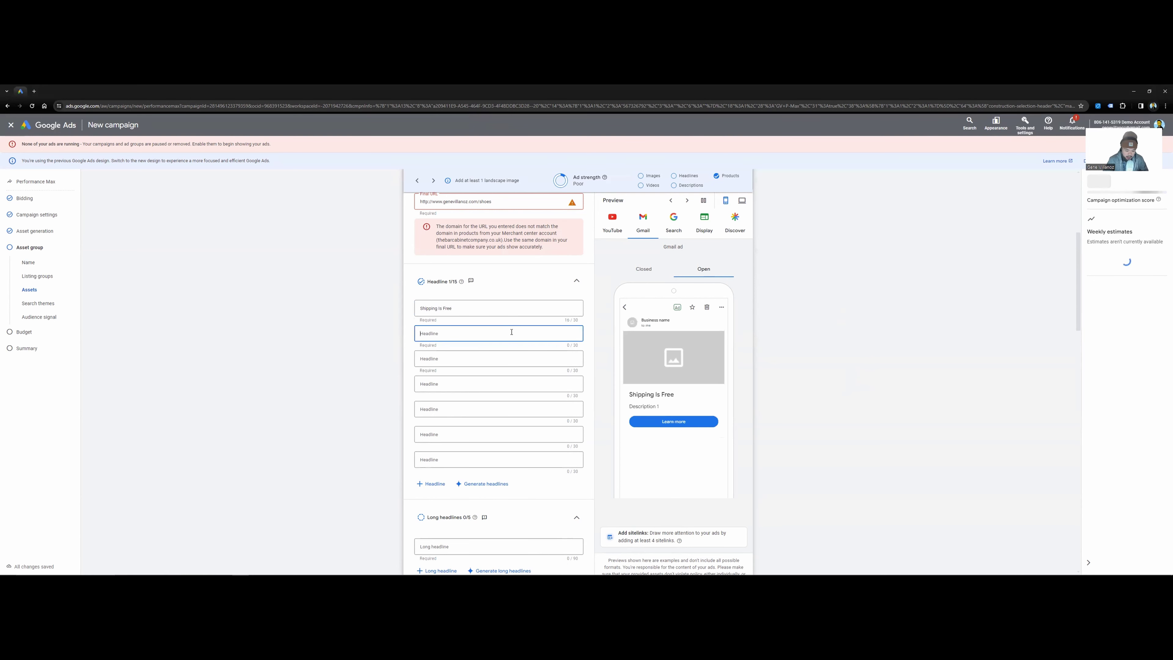
pyautogui.write('Free Shipping')
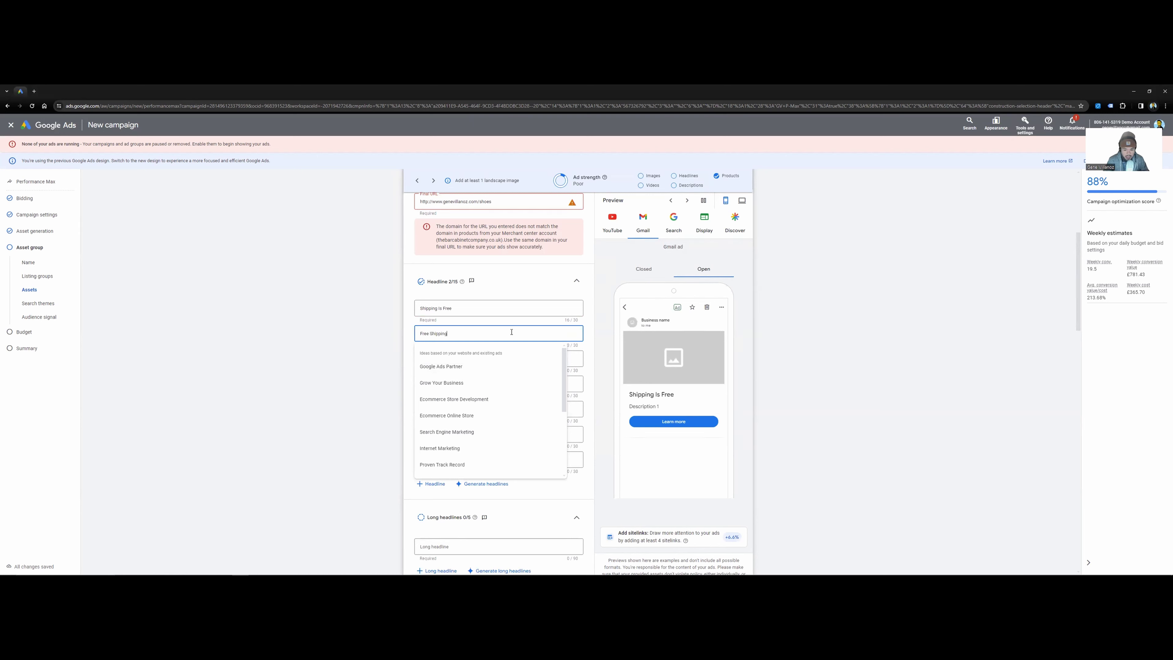
pyautogui.press('Escape')
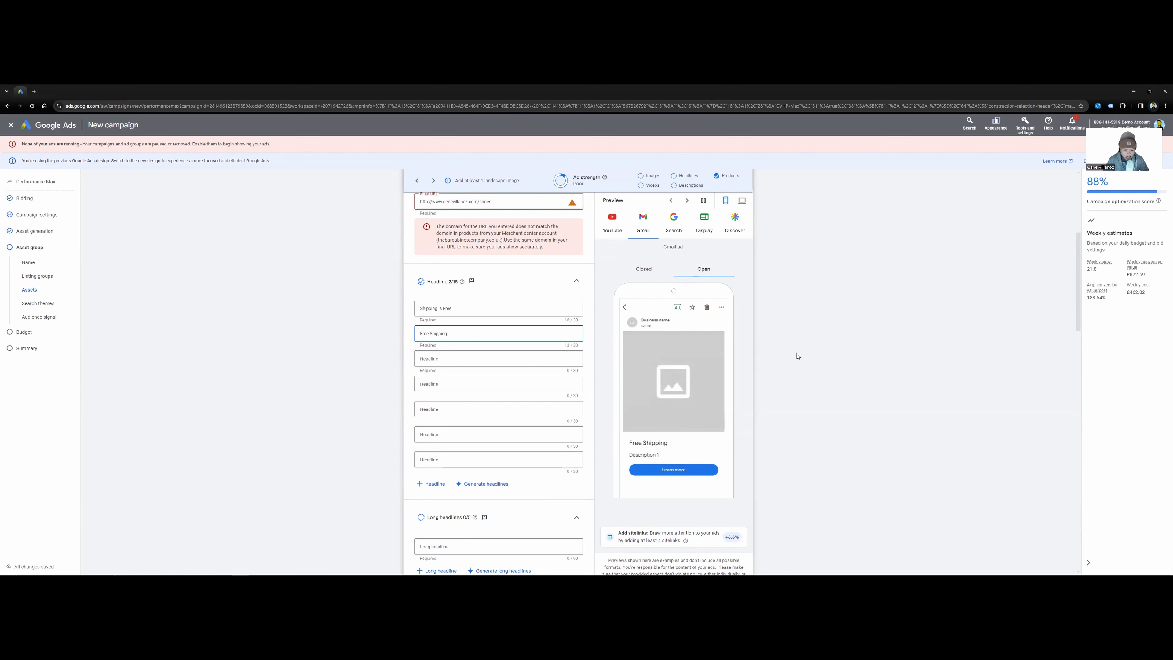
# Step: Add two more long headline entries, filling the first of them with the suggestion about a Google Ads partner and Fiverr Pro
pyautogui.scroll(-3, 803, 418)
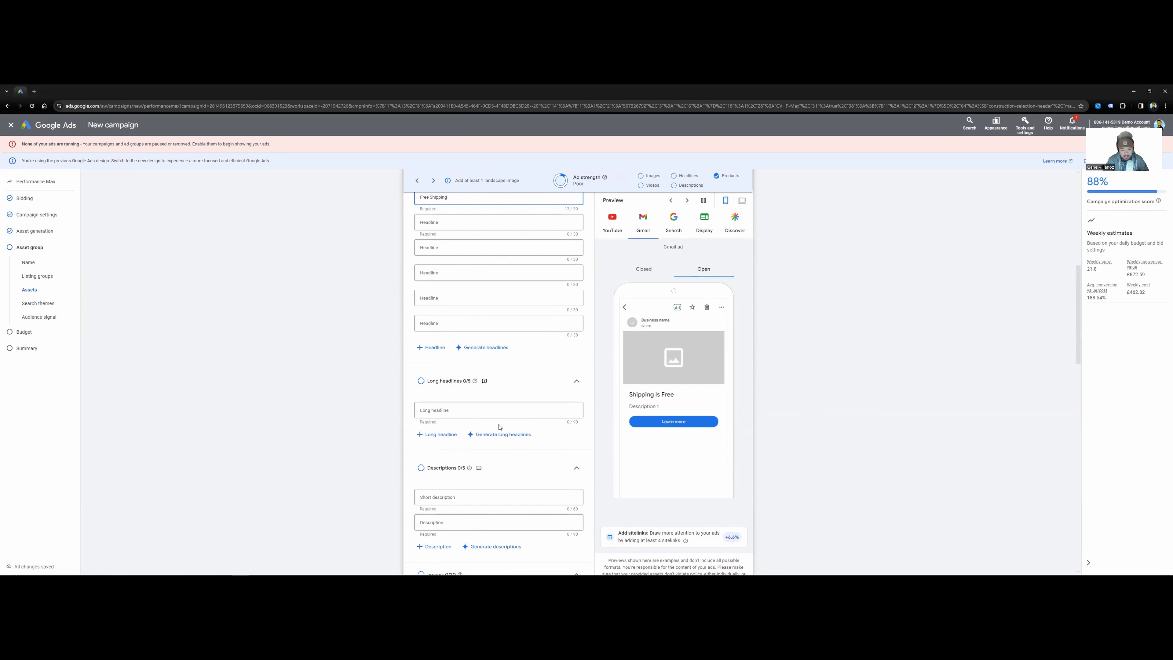
pyautogui.click(441, 435)
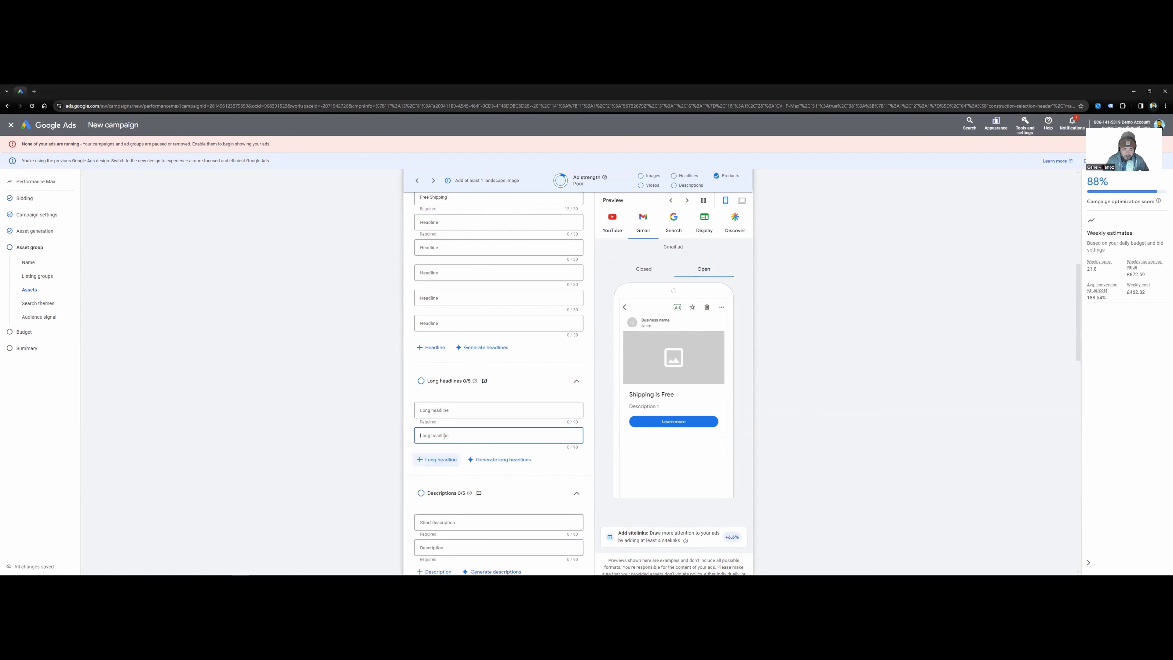
pyautogui.click(453, 466)
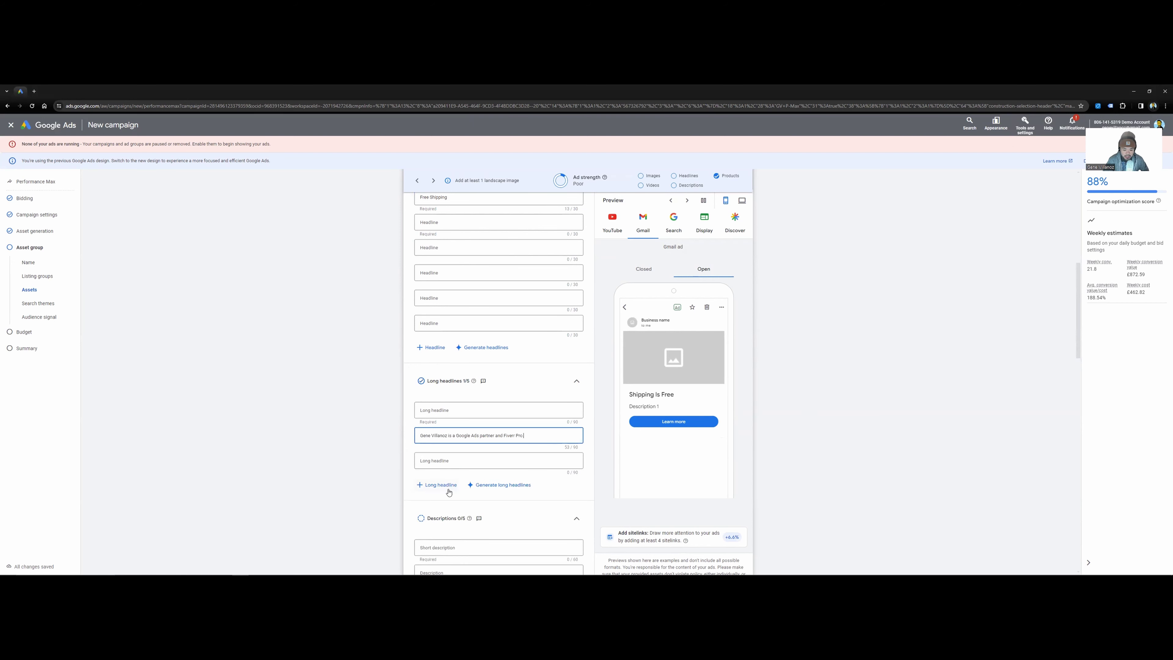
# Step: Clear the second long headline and add two more empty long headline entries
pyautogui.tripleClick(529, 435)
pyautogui.press('BackSpace')
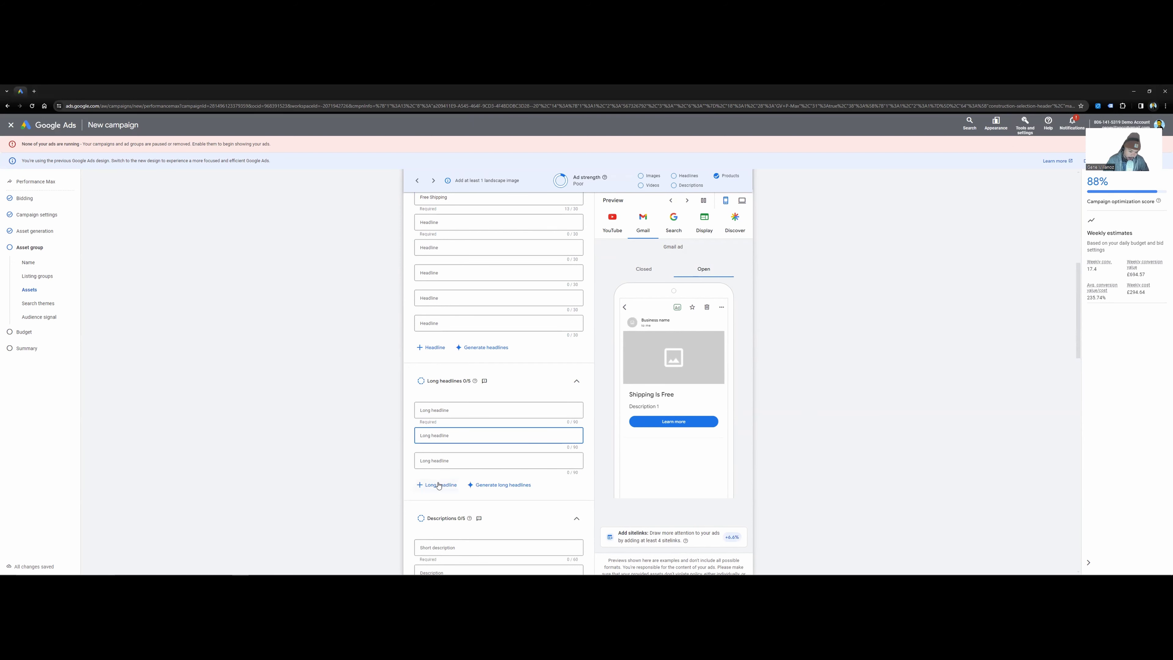
pyautogui.click(439, 484)
pyautogui.click(395, 476)
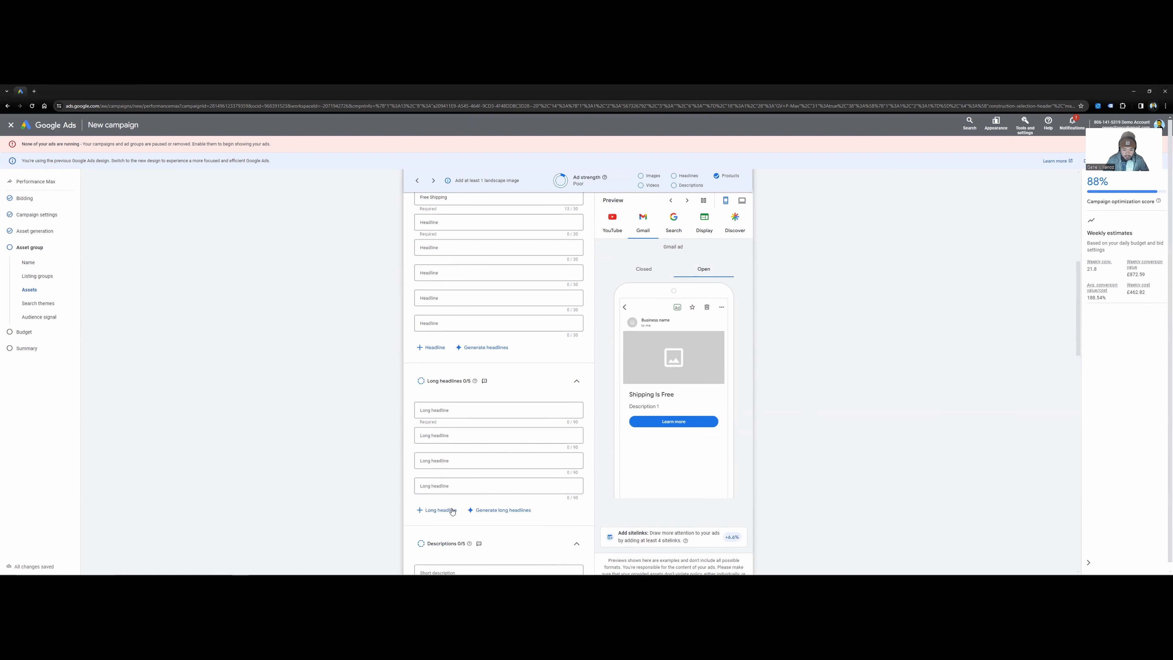
pyautogui.click(453, 511)
pyautogui.click(511, 411)
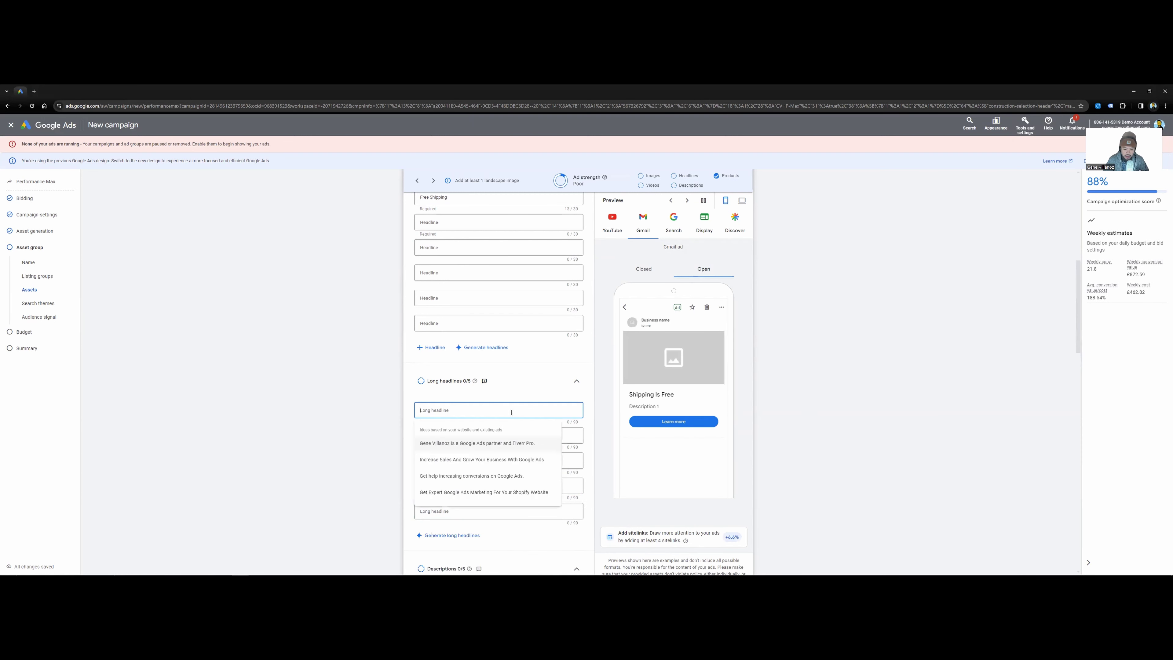
# Step: Change the path of the asset group's final URL to "/basketballshoes", keeping the same domain
pyautogui.scroll(5, 724, 435)
pyautogui.scroll(-5, 724, 434)
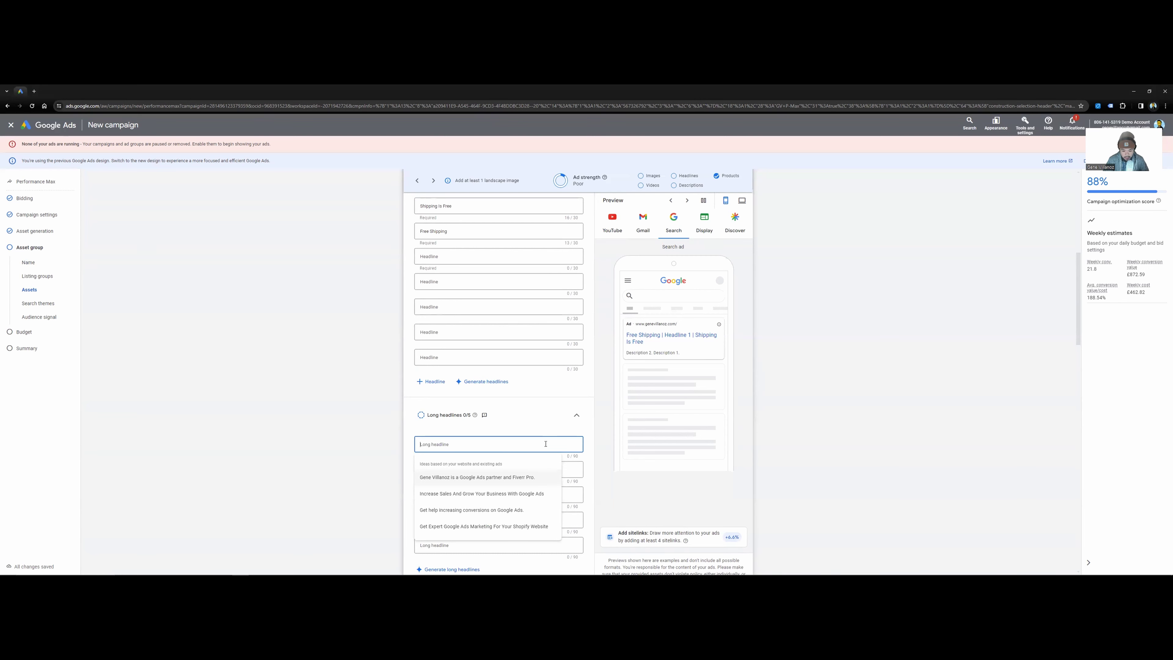
pyautogui.scroll(5, 517, 398)
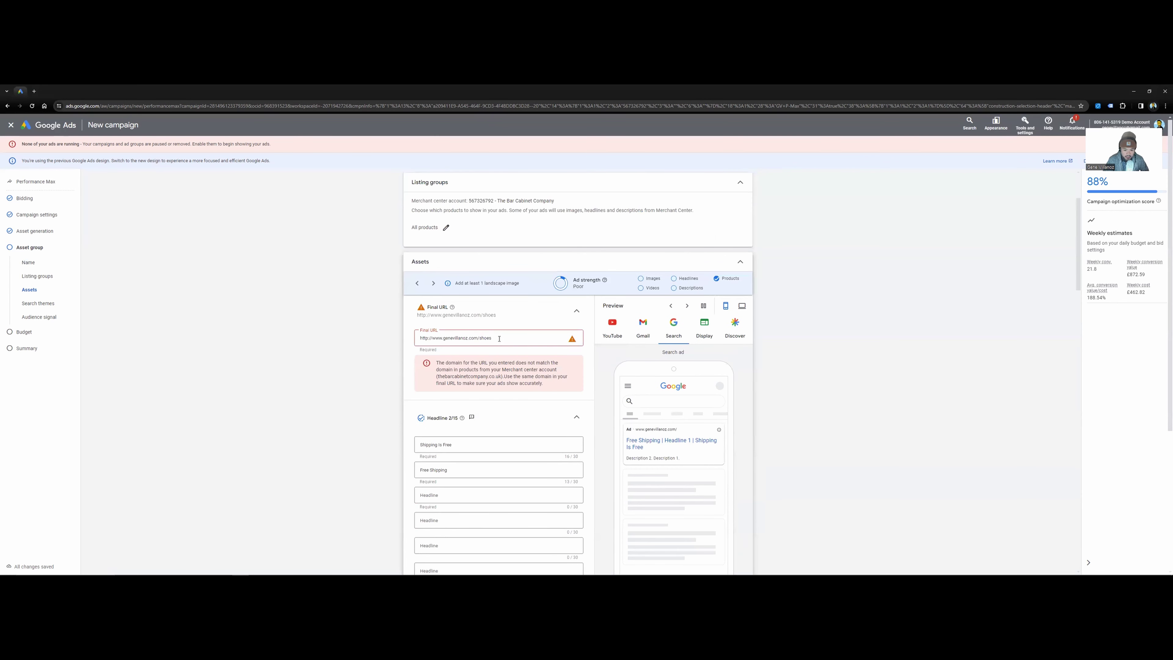
pyautogui.click(480, 338)
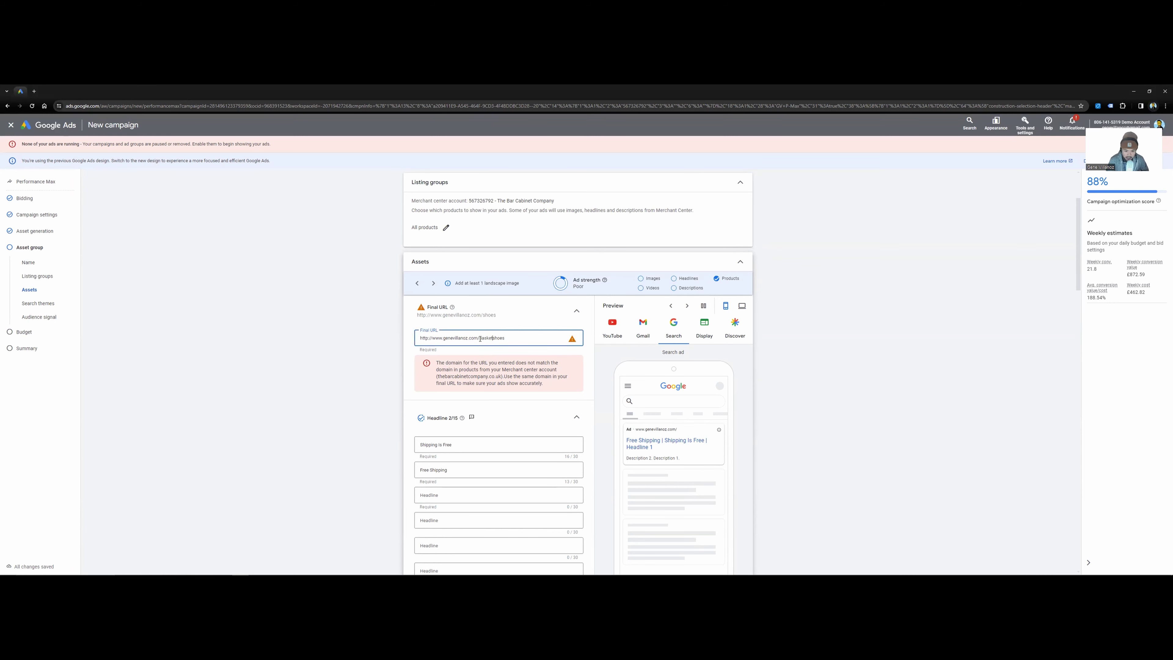
# Step: Write the first long headline: "Here at" the brand name, then "we sell basketball shoes for all ages, free shipping included."
pyautogui.scroll(-4, 480, 415)
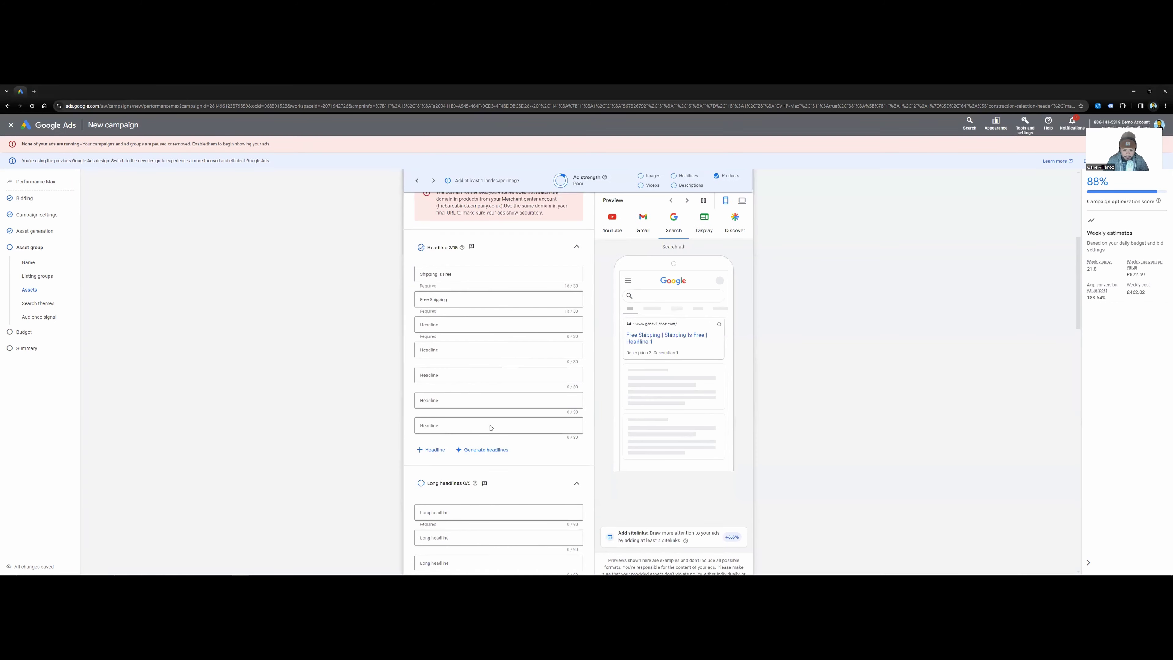
pyautogui.click(478, 510)
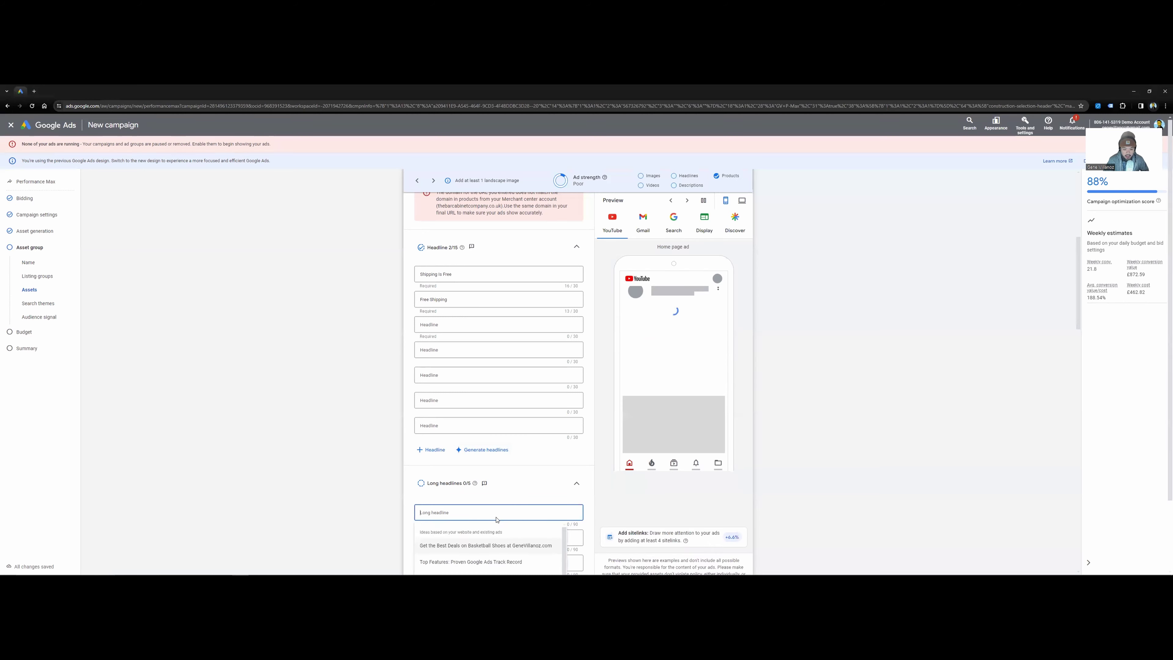
pyautogui.press('Escape')
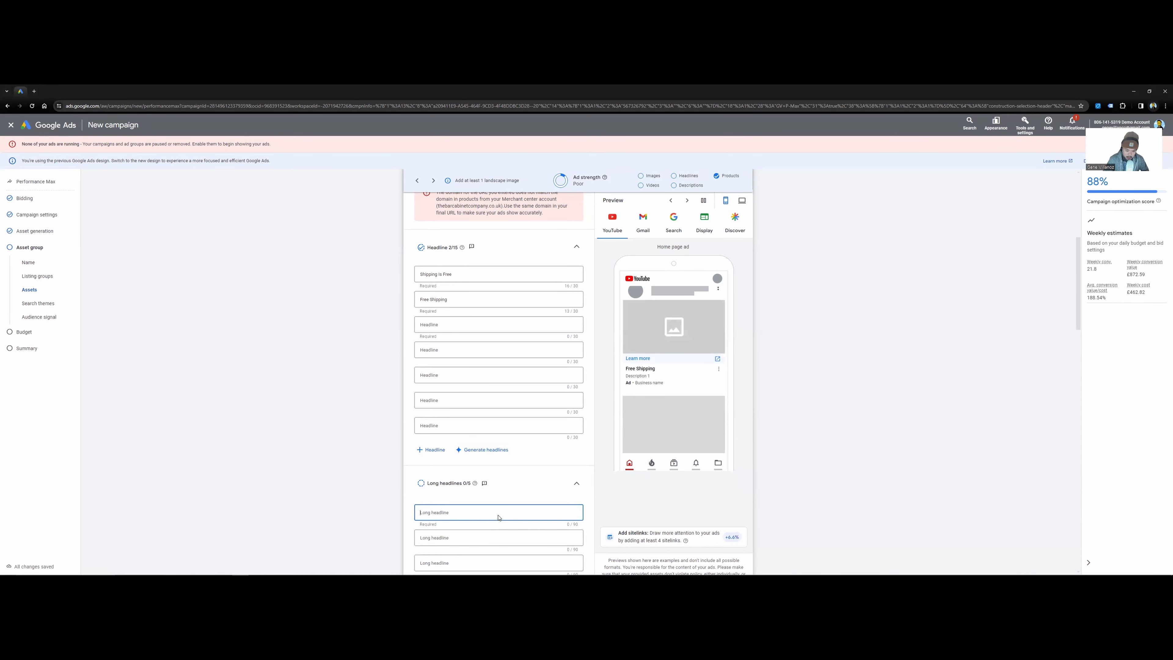
pyautogui.write('Here at GeneVill')
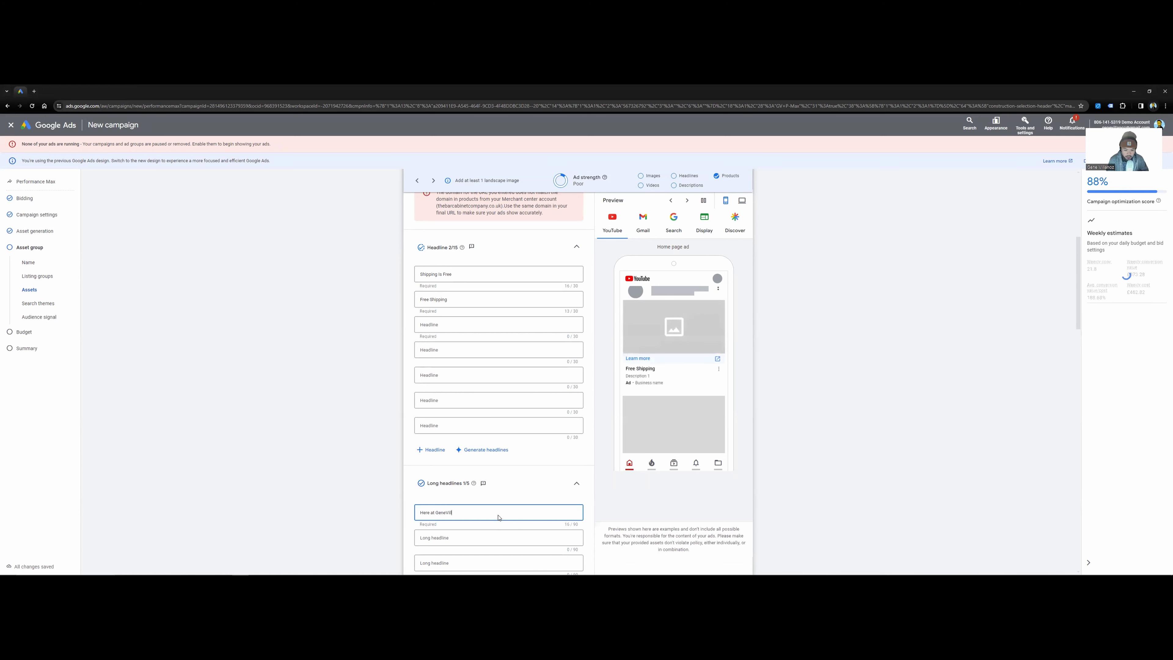
pyautogui.write('anoz, w')
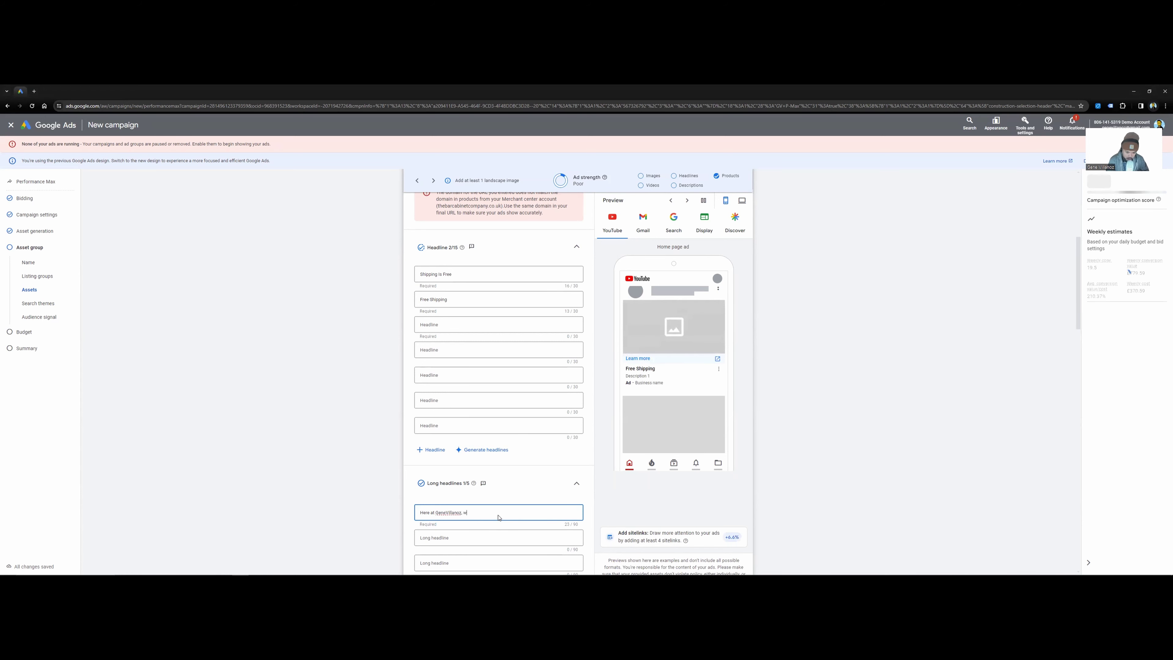
pyautogui.write('e sell bask')
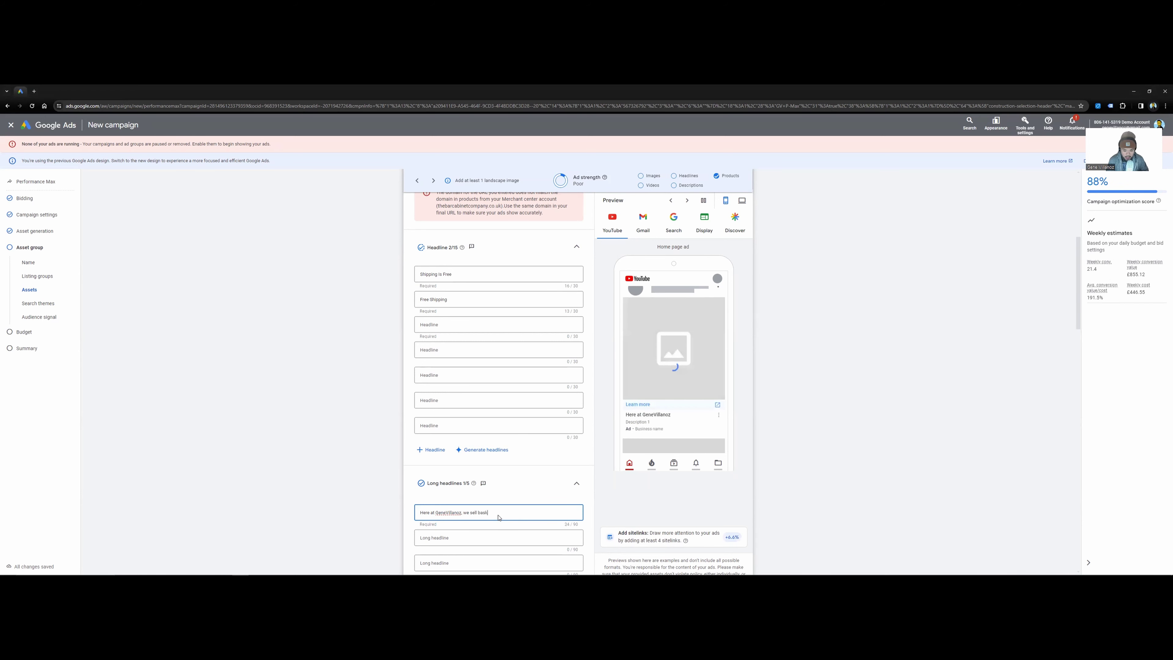
pyautogui.write('etball shoes for all ages, free shipping inc')
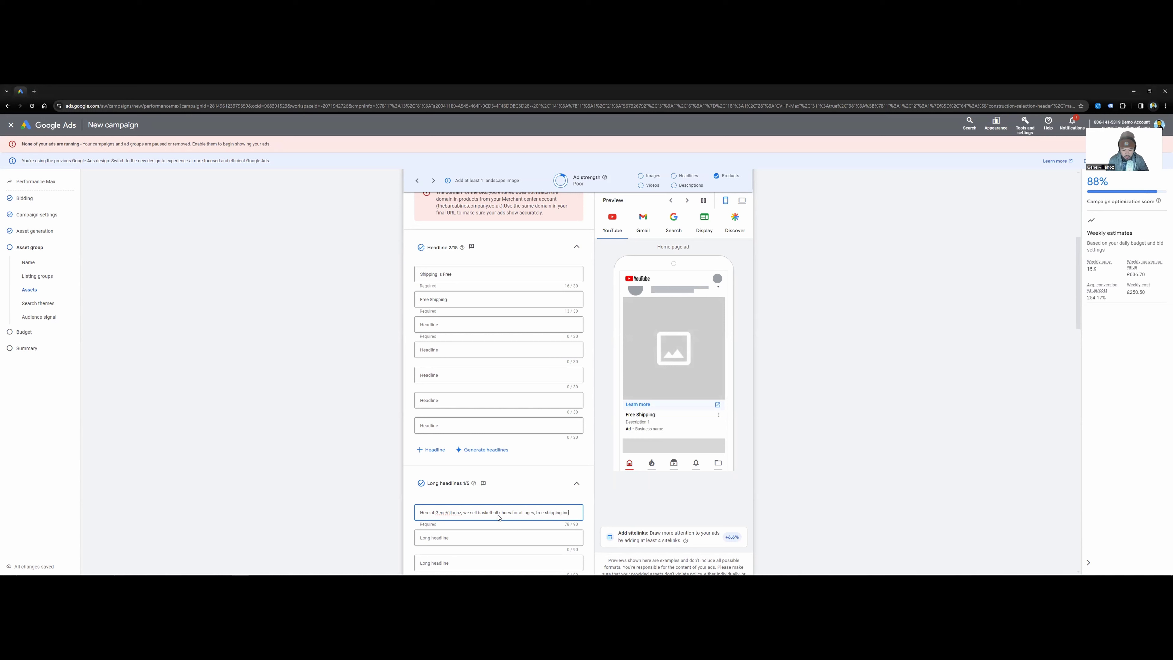
pyautogui.write('luded.')
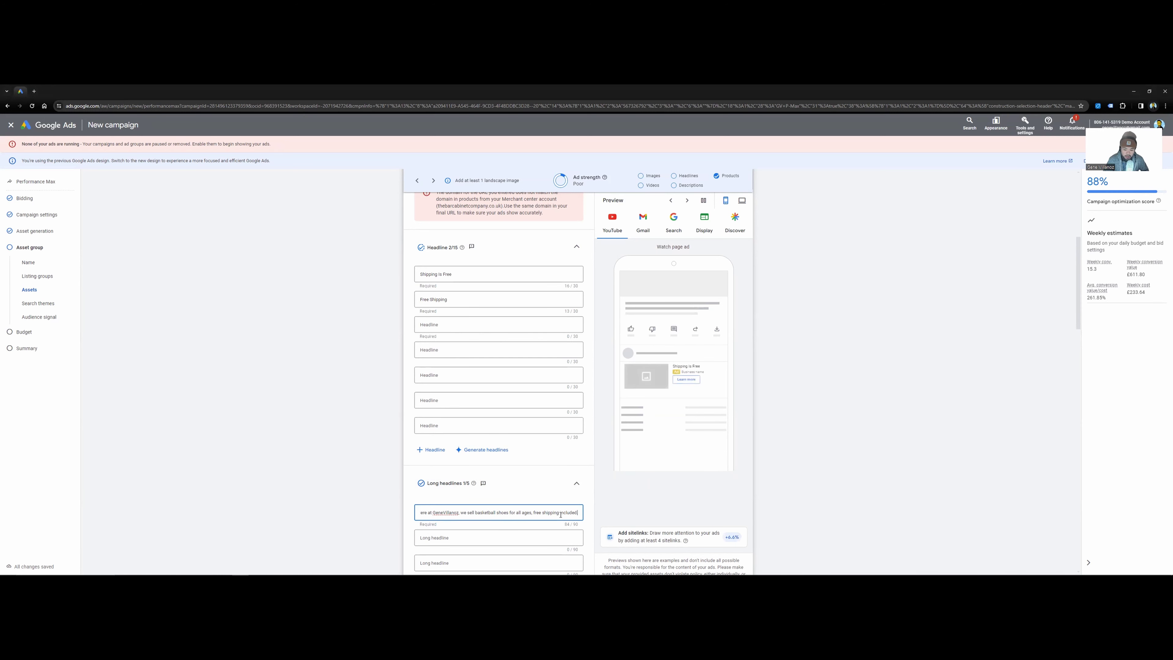
pyautogui.moveTo(569, 511); pyautogui.dragTo(616, 514)
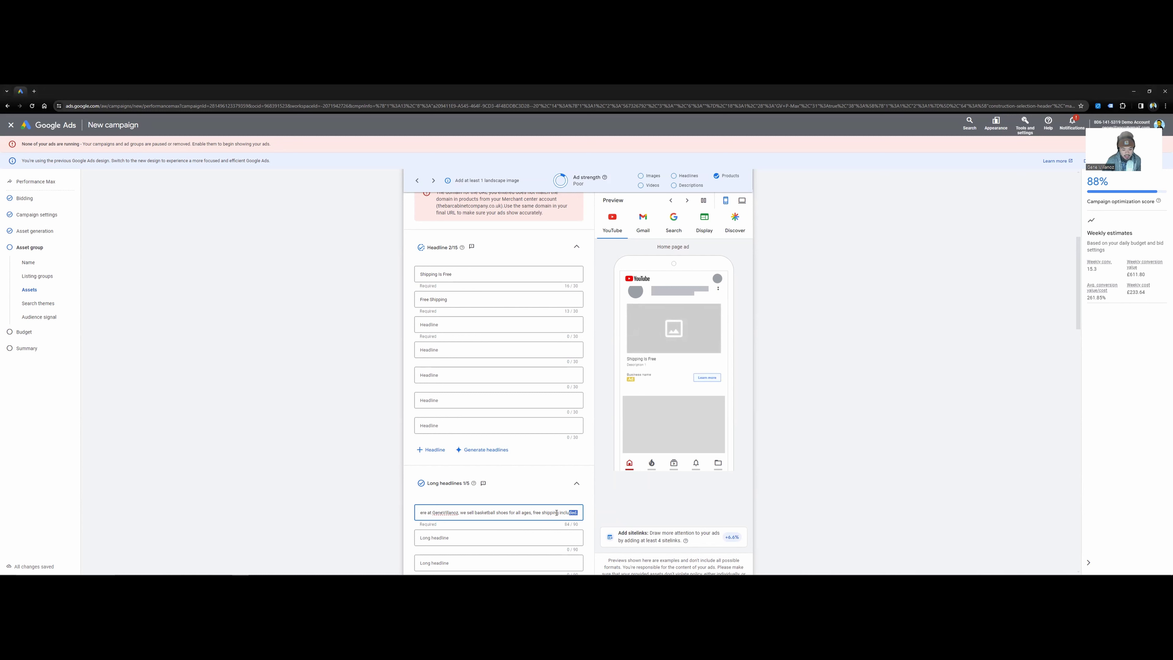
pyautogui.click(829, 447)
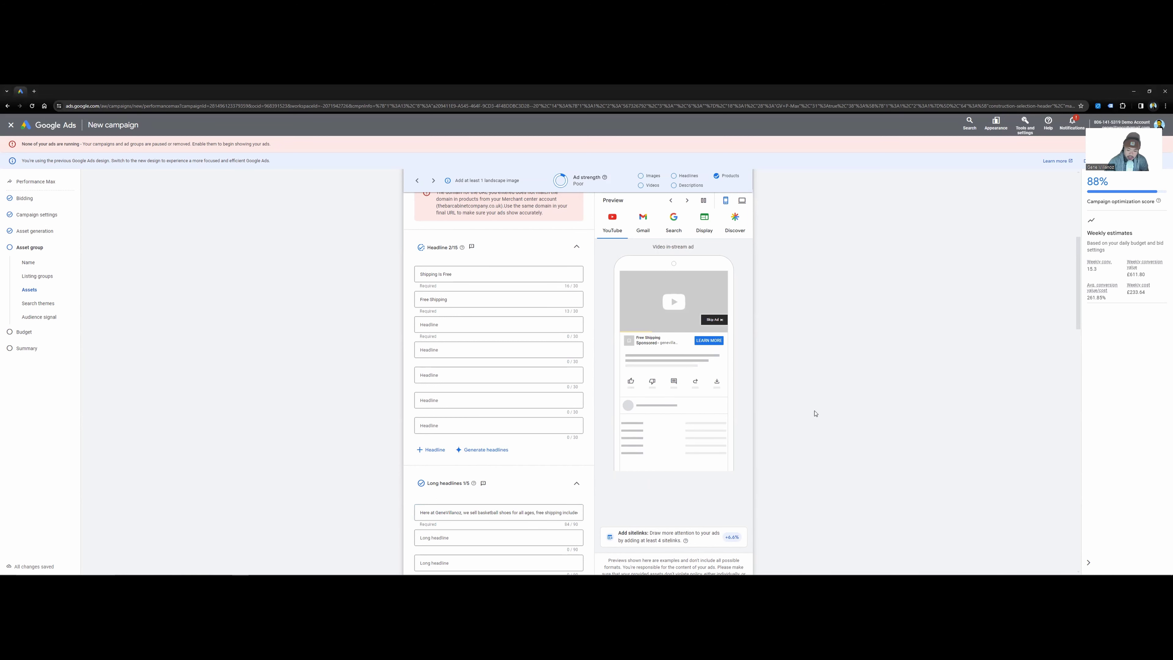
# Step: Review the remaining asset sections and examine the final URL against the headlines
pyautogui.scroll(-10, 554, 454)
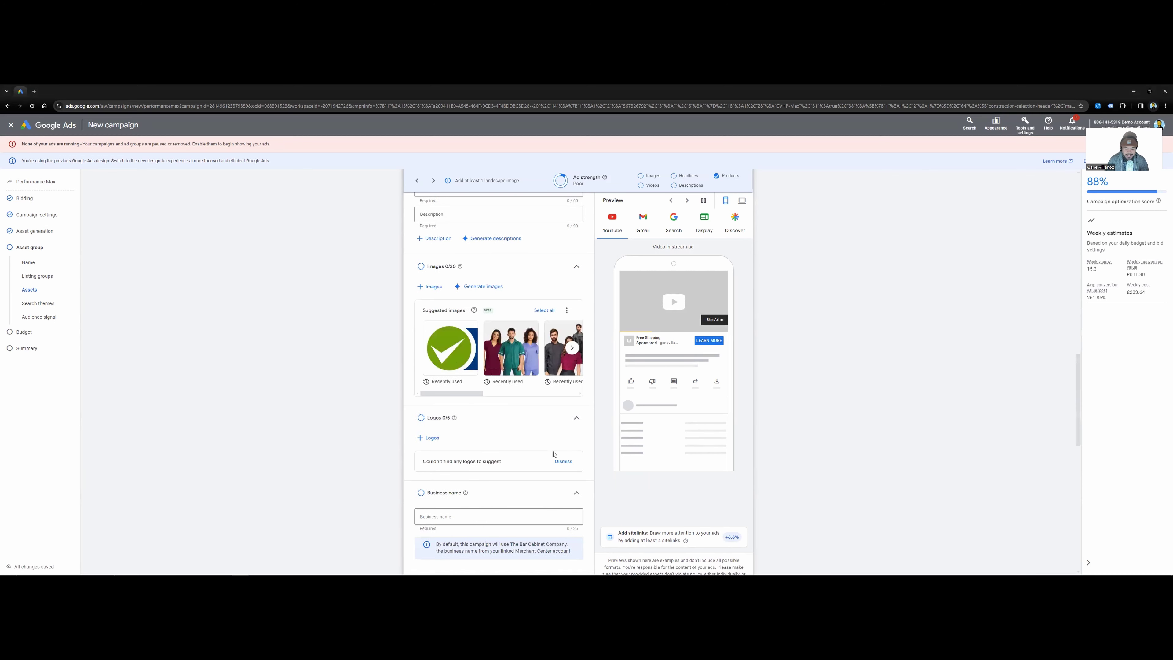
pyautogui.scroll(-5, 553, 455)
pyautogui.scroll(15, 561, 481)
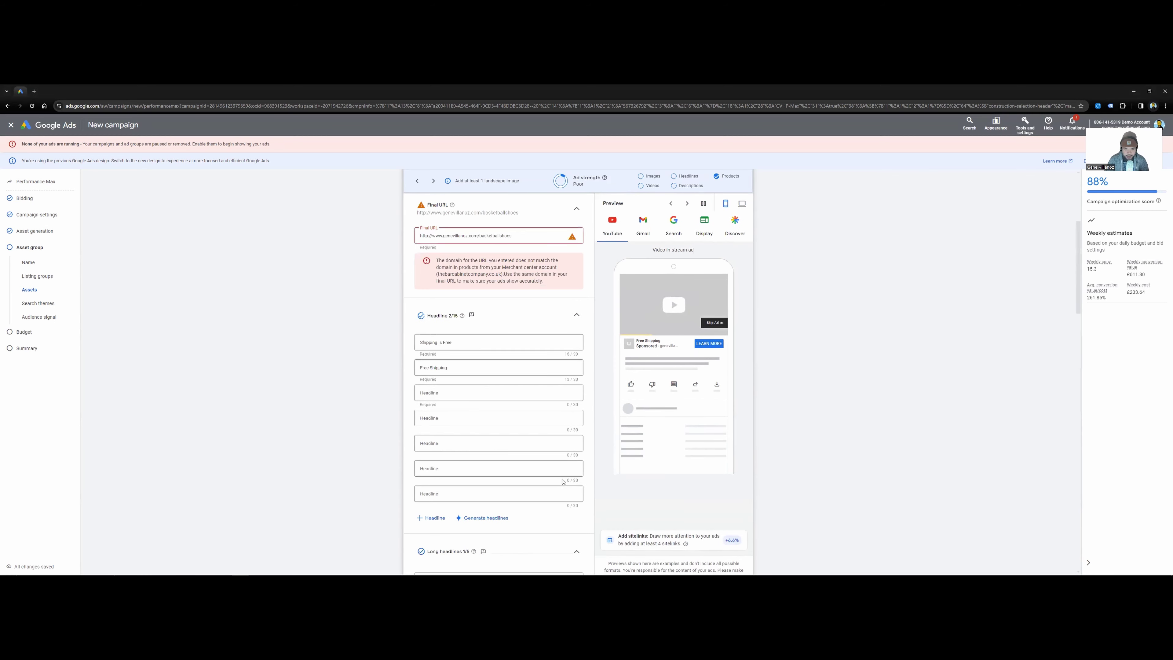
pyautogui.scroll(3, 562, 481)
pyautogui.tripleClick(523, 372)
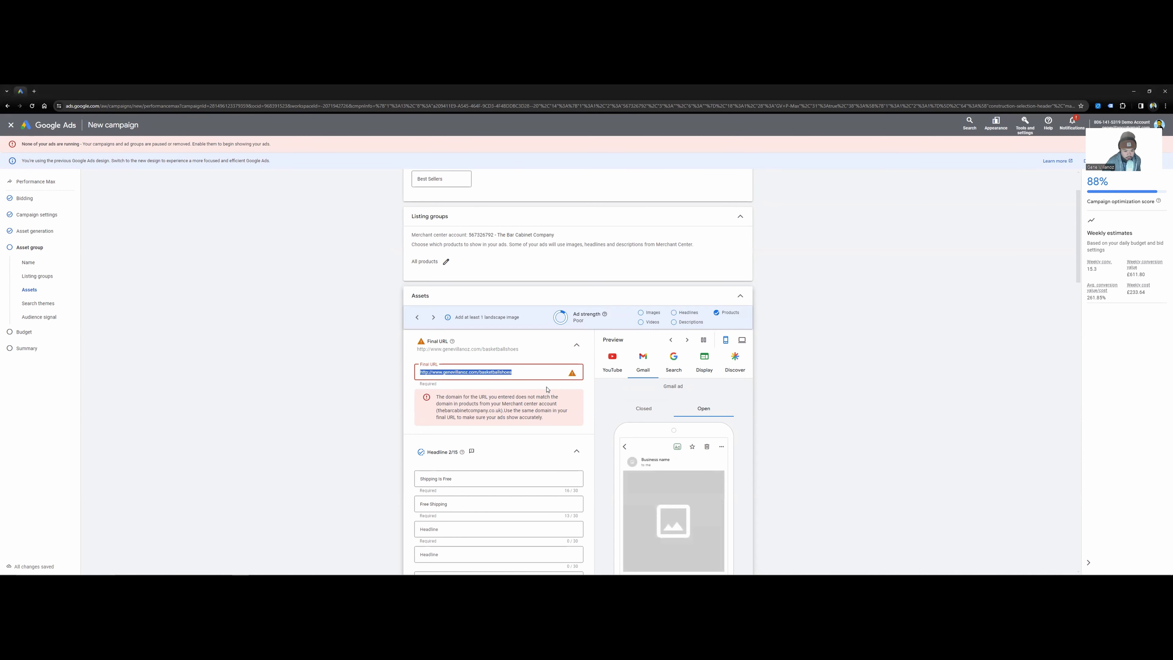
pyautogui.click(540, 373)
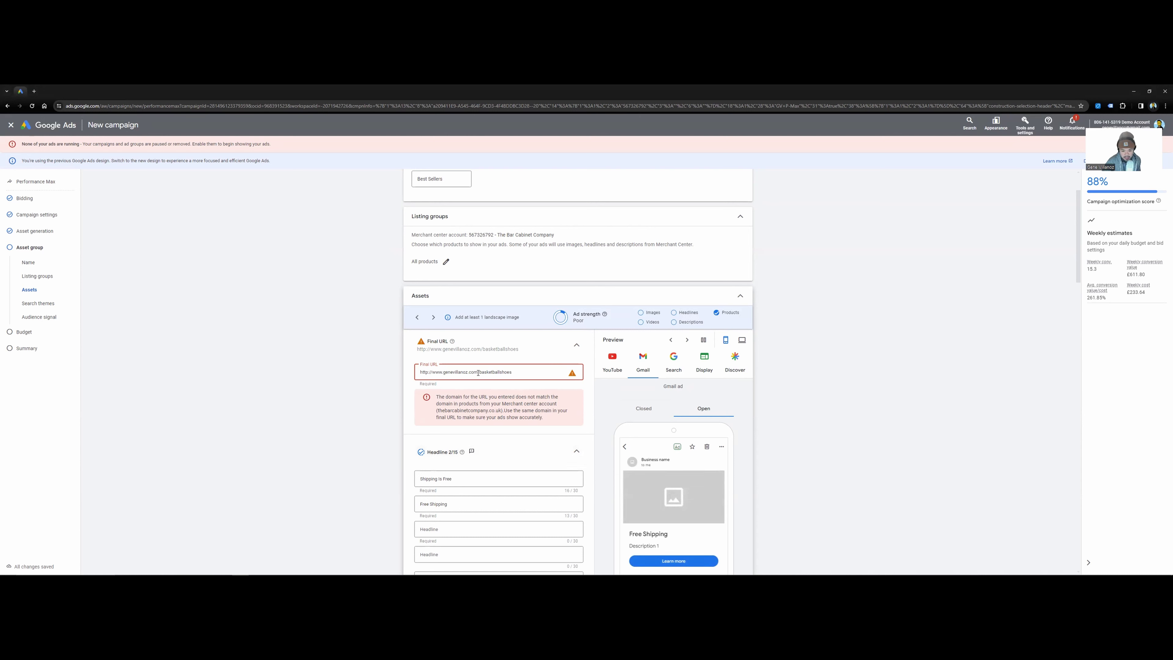
pyautogui.tripleClick(497, 372)
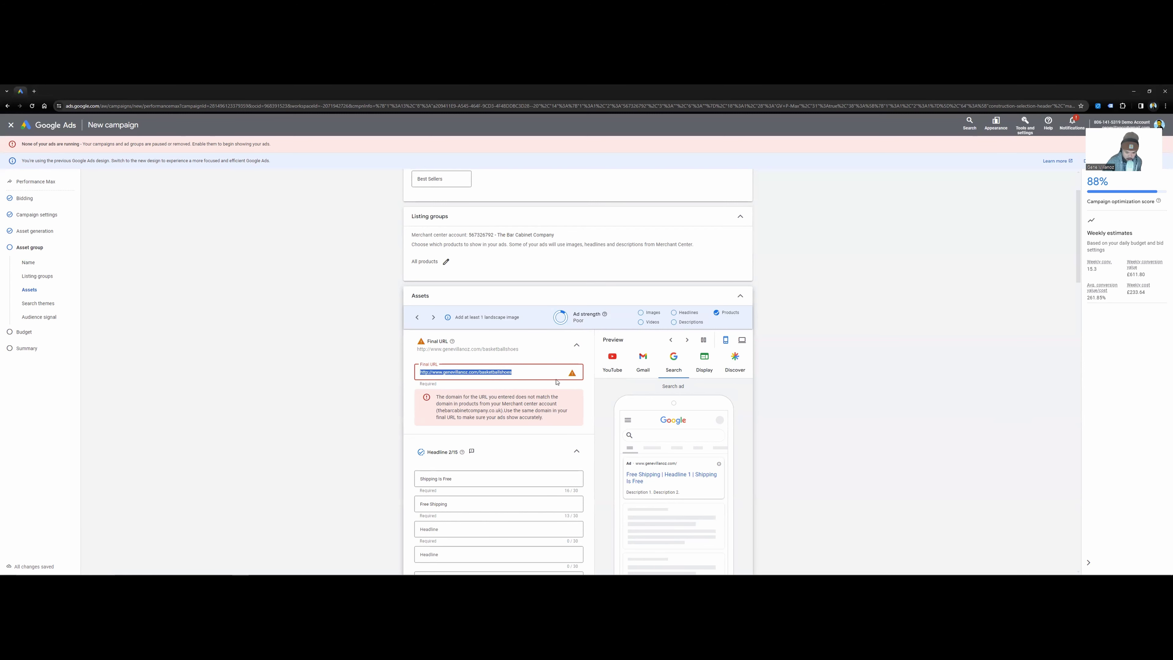
pyautogui.click(846, 394)
# Step: Add one more description entry to the asset group
pyautogui.scroll(-5, 540, 497)
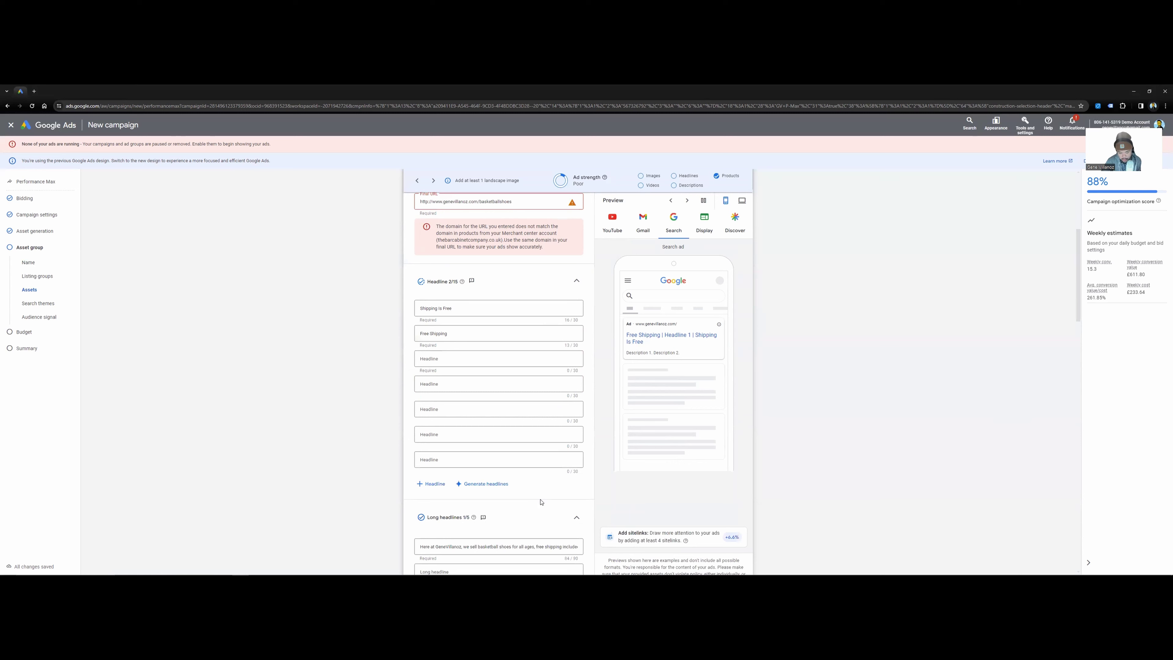
pyautogui.scroll(-5, 539, 491)
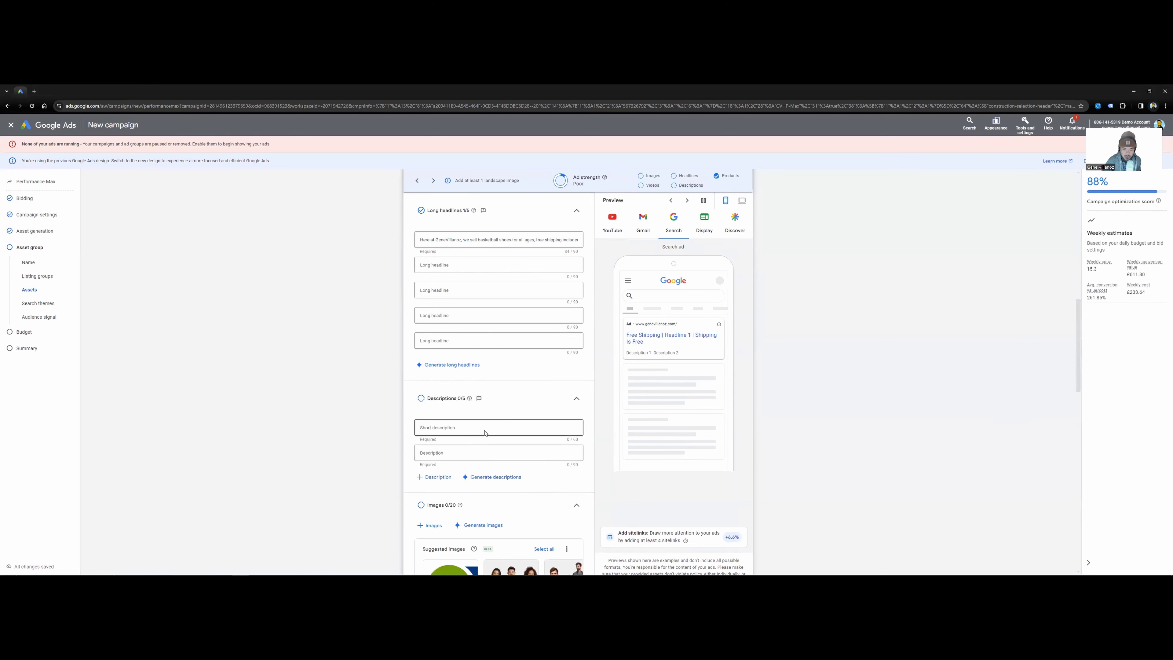
pyautogui.click(435, 477)
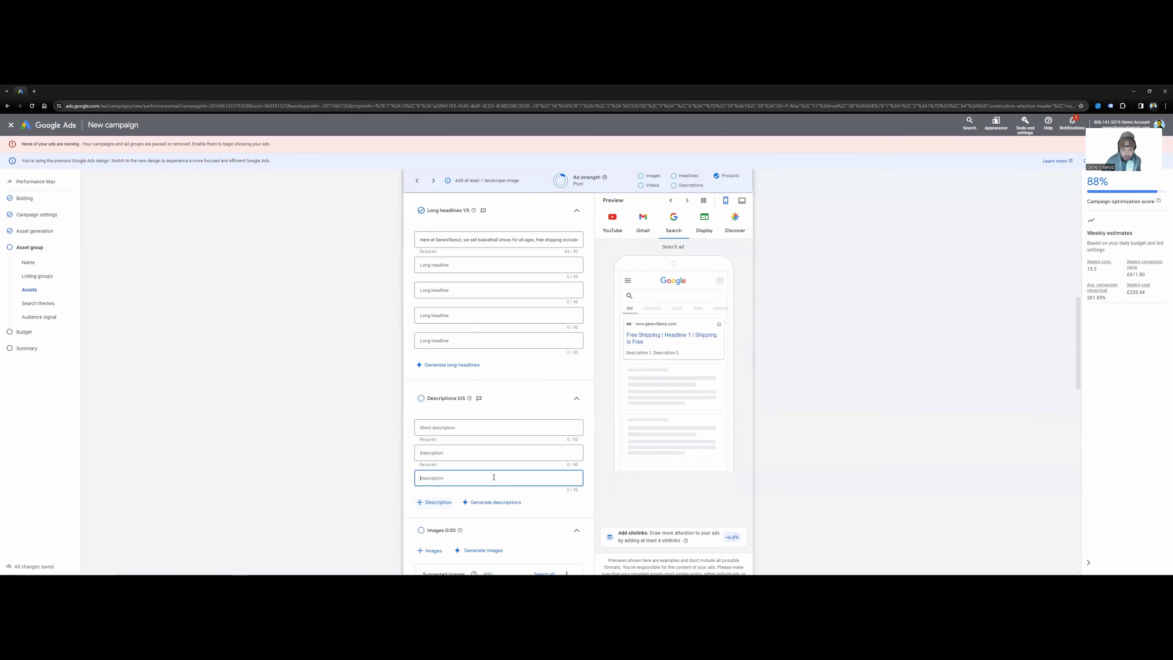
# Step: Set the short description to "All orders are to arrive within 5-7 business days of purchase."
pyautogui.click(487, 428)
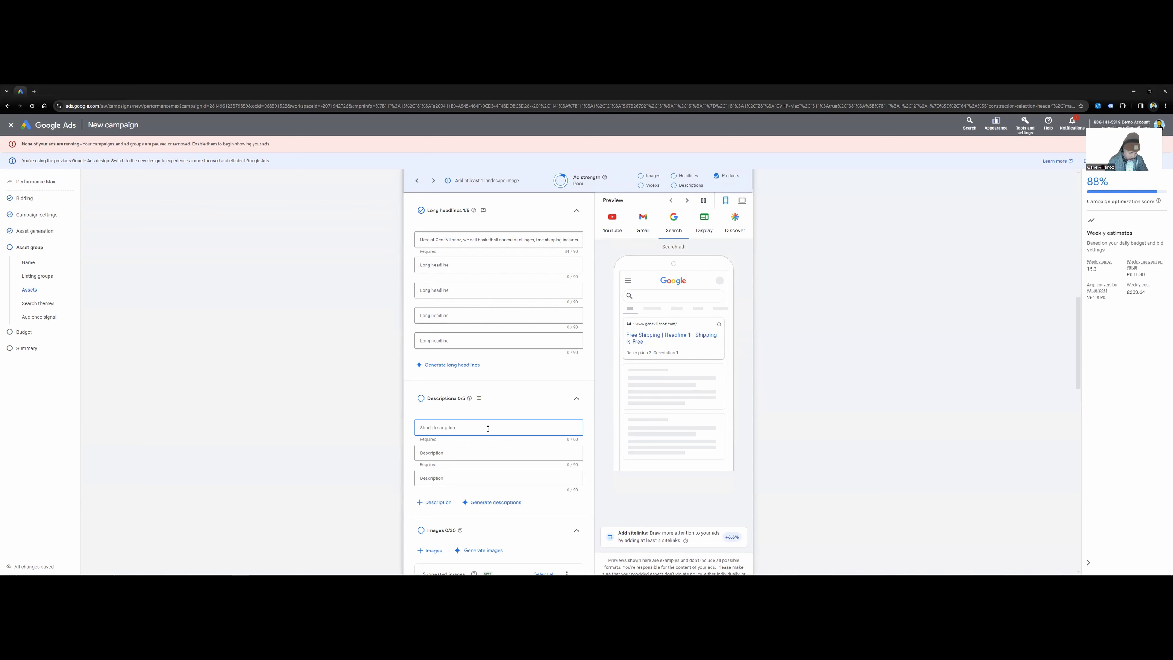
pyautogui.write('All o')
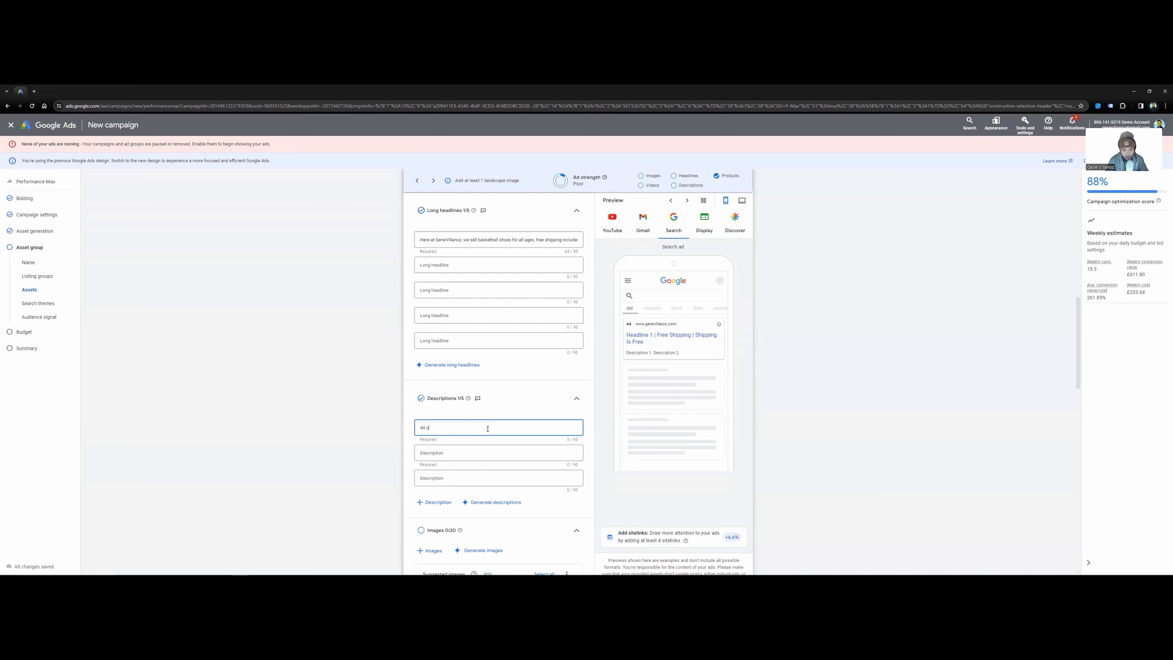
pyautogui.write('rders are to arrive within 5')
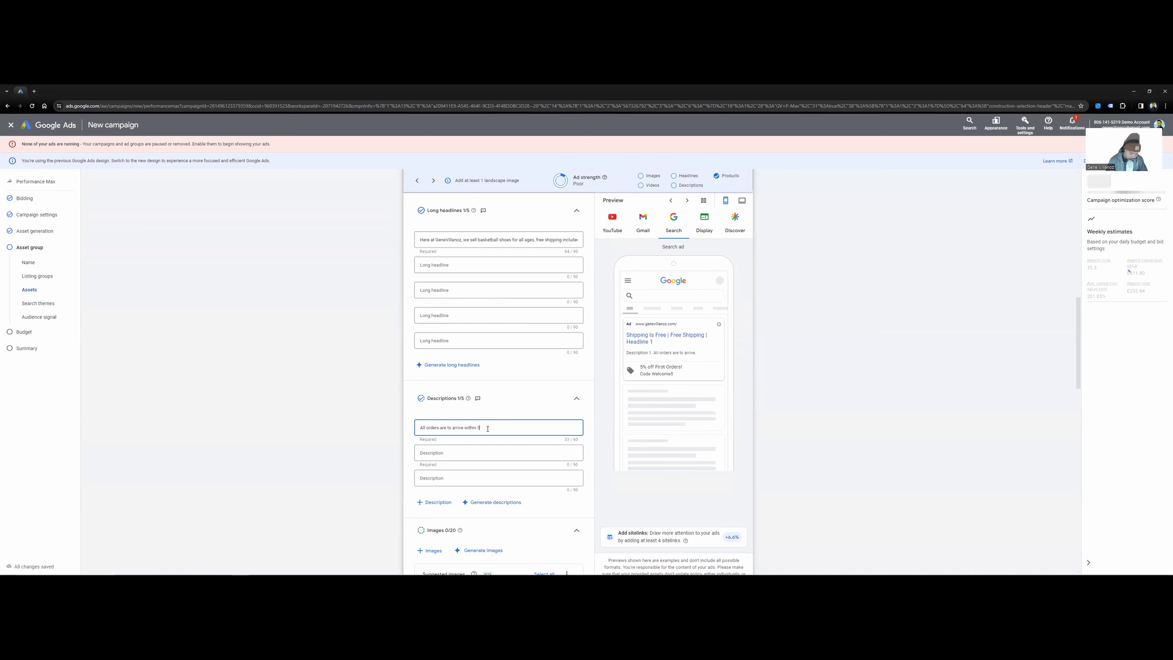
pyautogui.write('-7 busines')
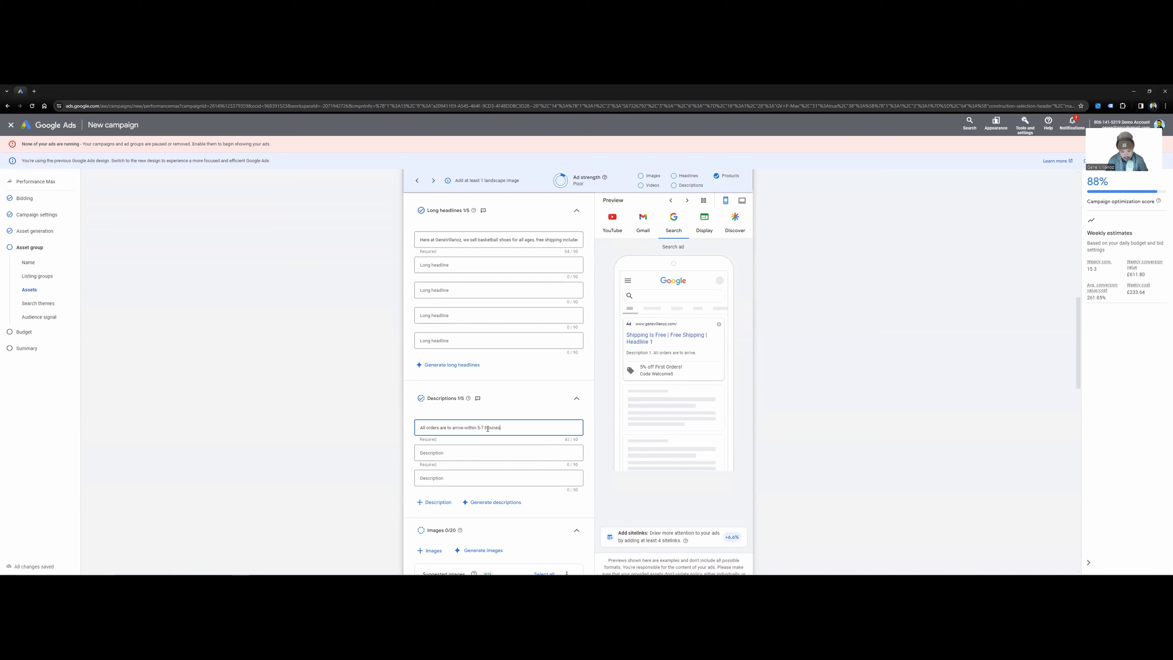
pyautogui.write('s days of')
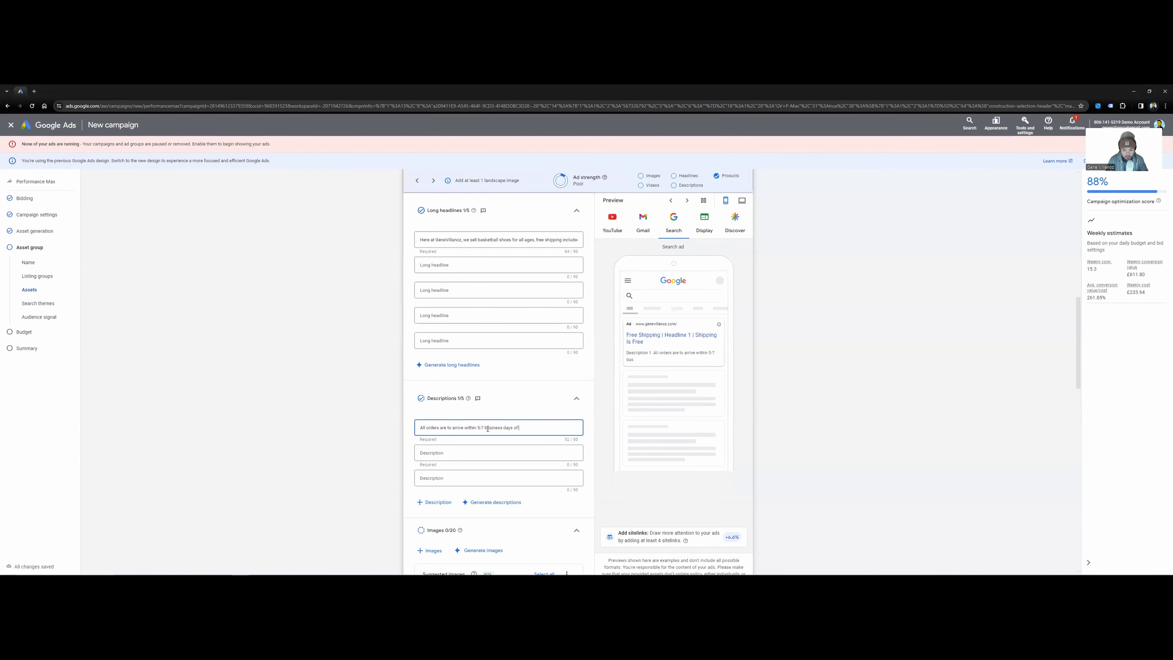
pyautogui.write(' purchase')
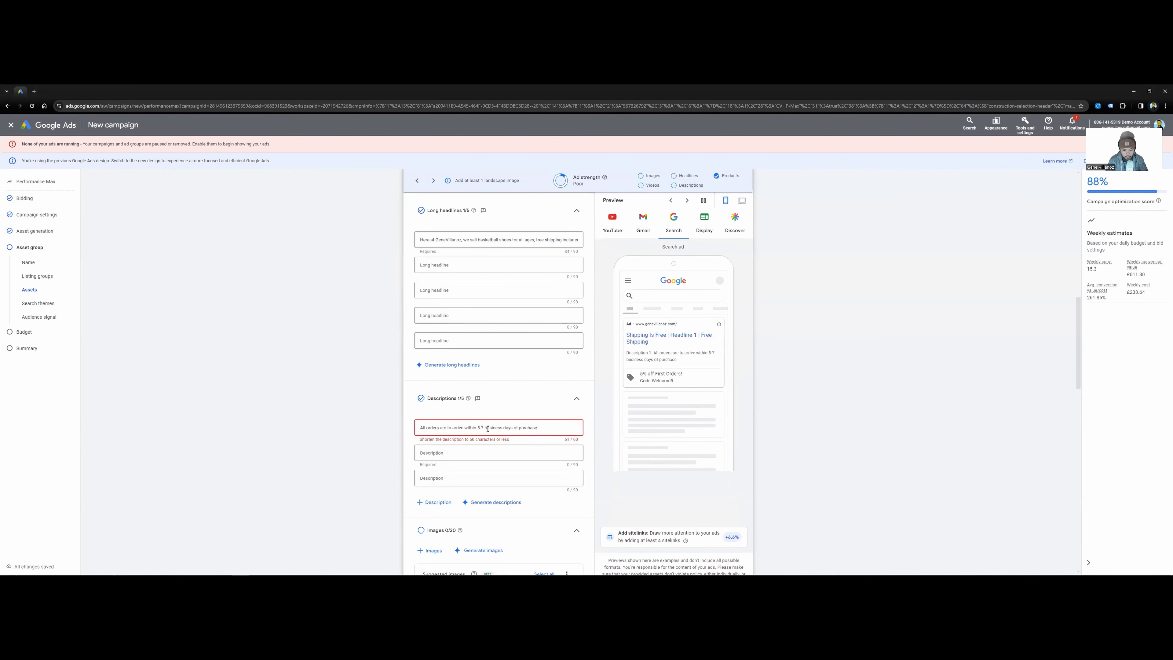
pyautogui.press('BackSpace')
pyautogui.write('e.')
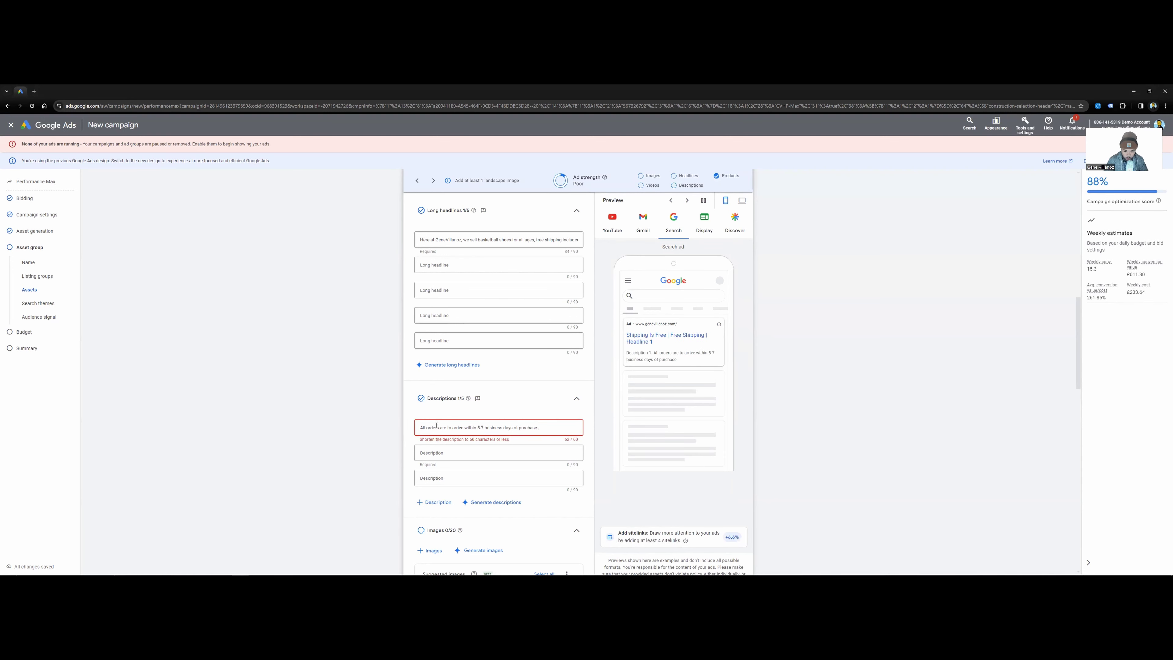
# Step: Shorten the short description by replacing its opening "All orders" with "Orders"
pyautogui.moveTo(418, 427); pyautogui.dragTo(374, 431)
pyautogui.write('Orders')
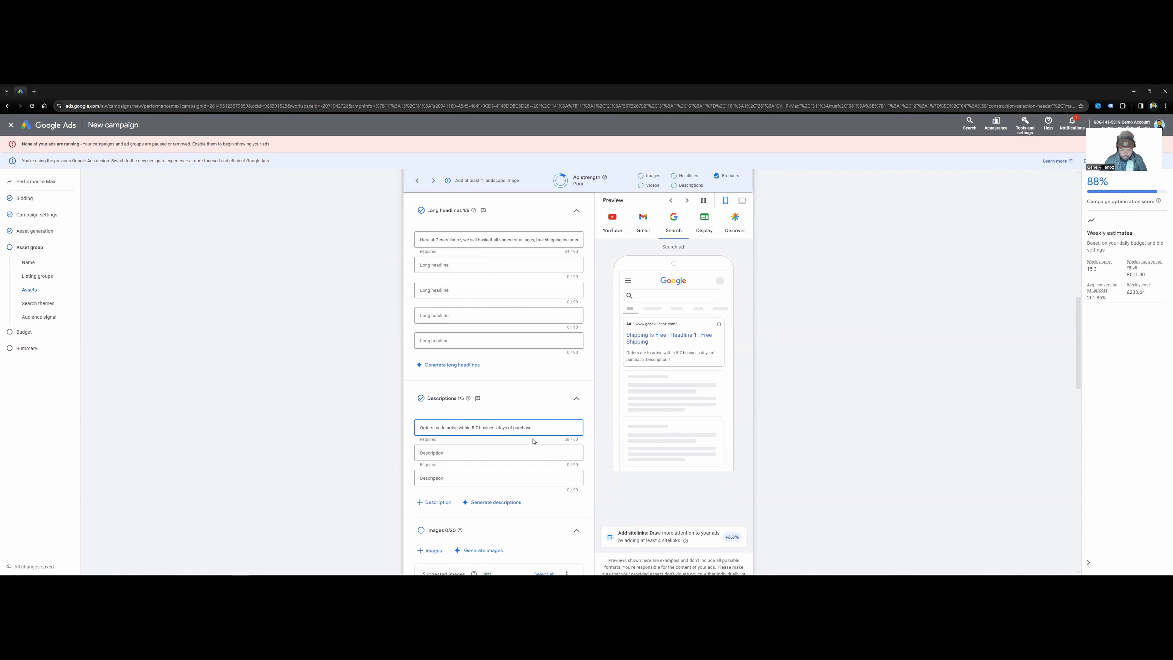
pyautogui.scroll(-3, 581, 365)
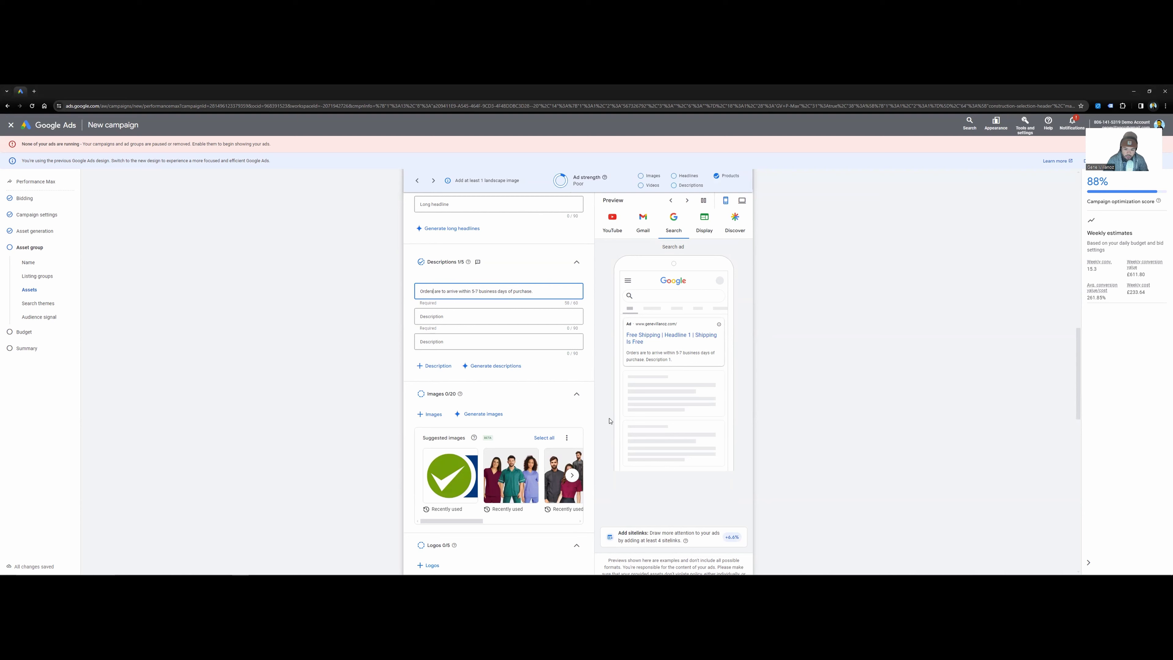
pyautogui.scroll(4, 587, 437)
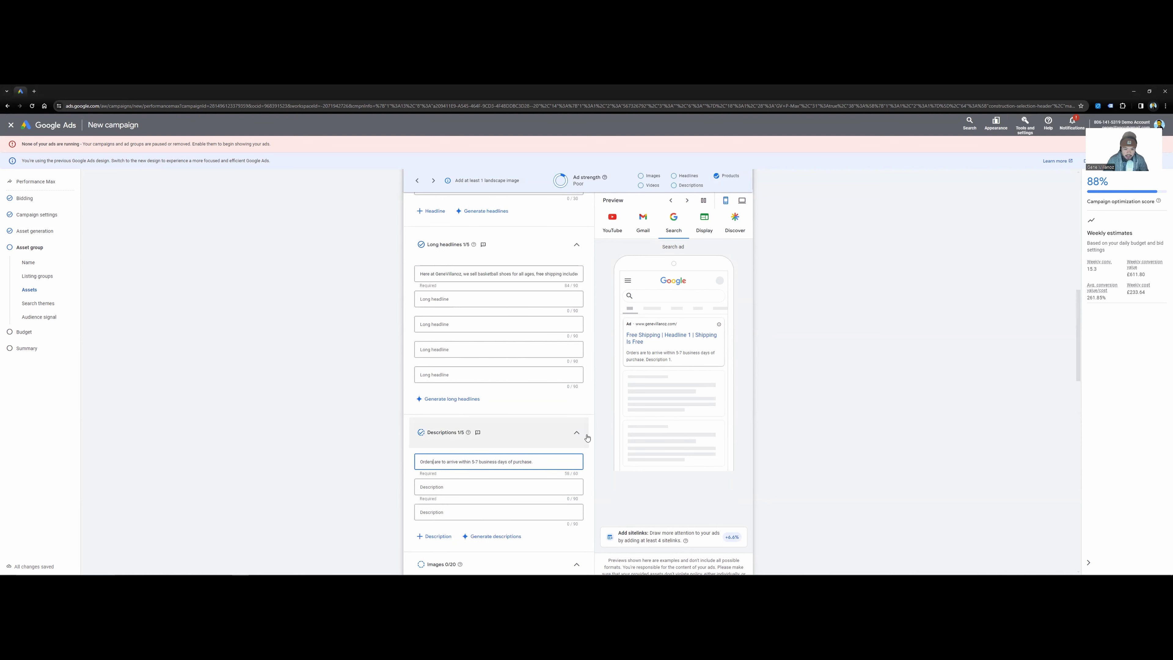
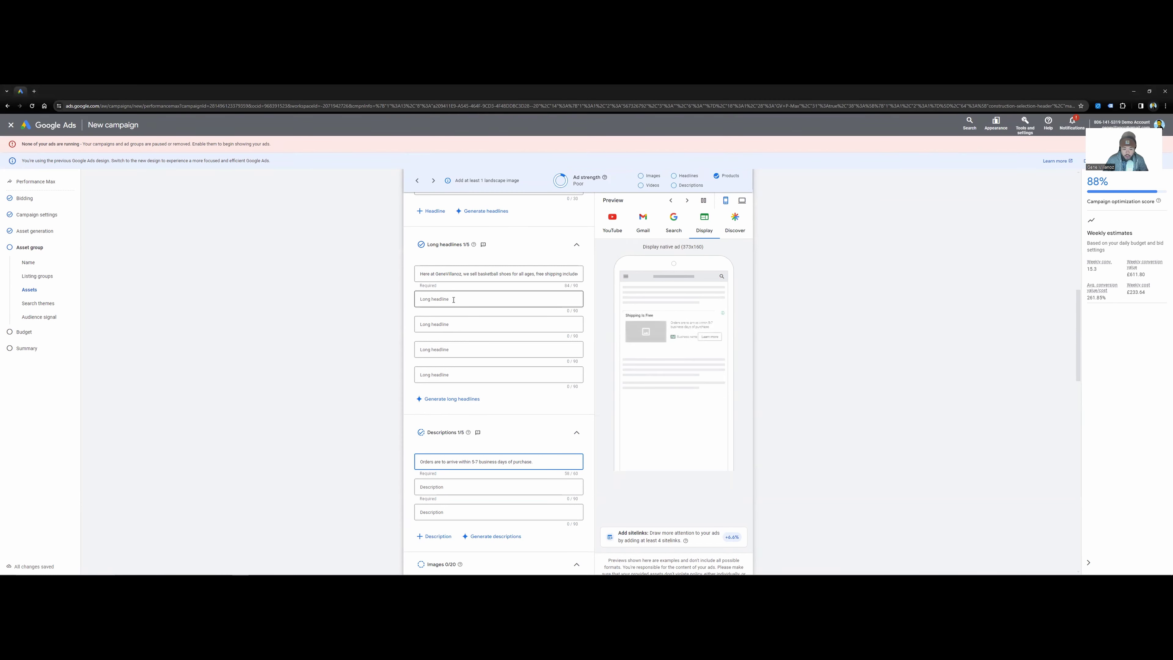
# Step: Fill the second description with an invitation to check out reviews, stating that the named store is an authorized distributor of basketball shoes
pyautogui.click(454, 300)
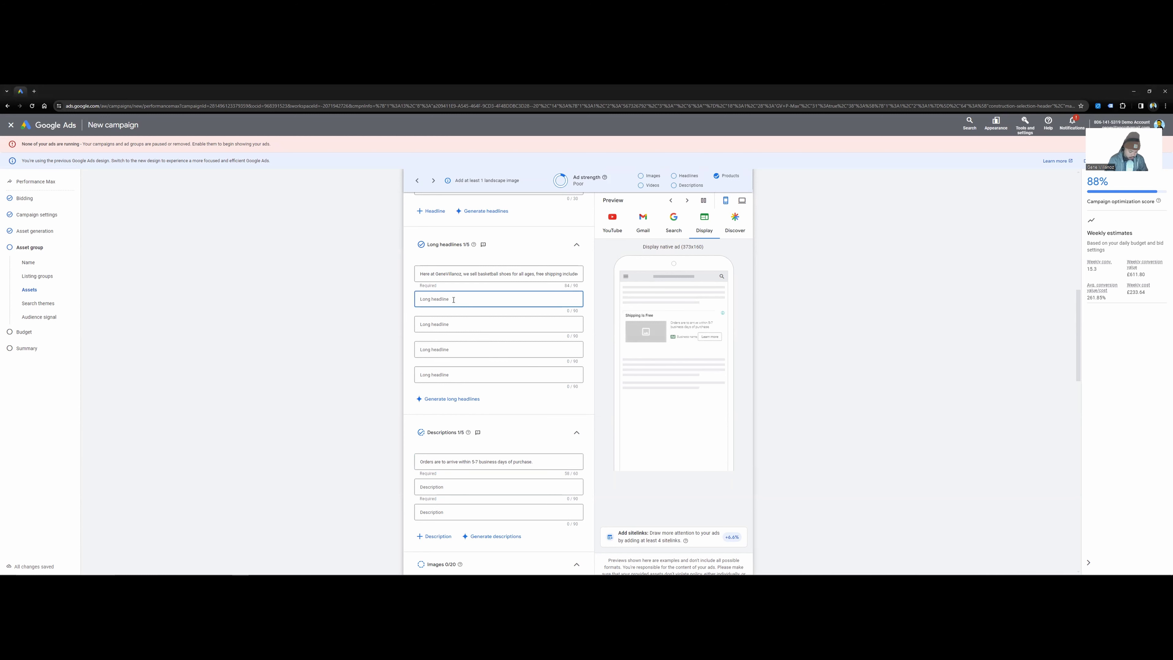
pyautogui.click(478, 485)
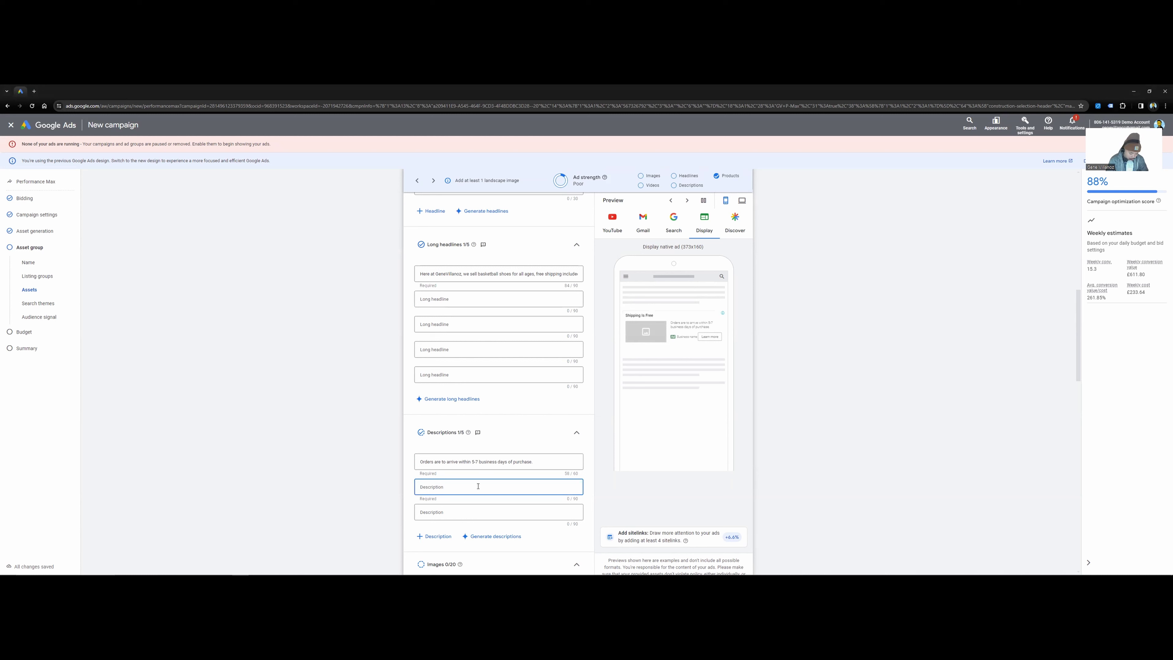
pyautogui.write('check out reviews, Gene')
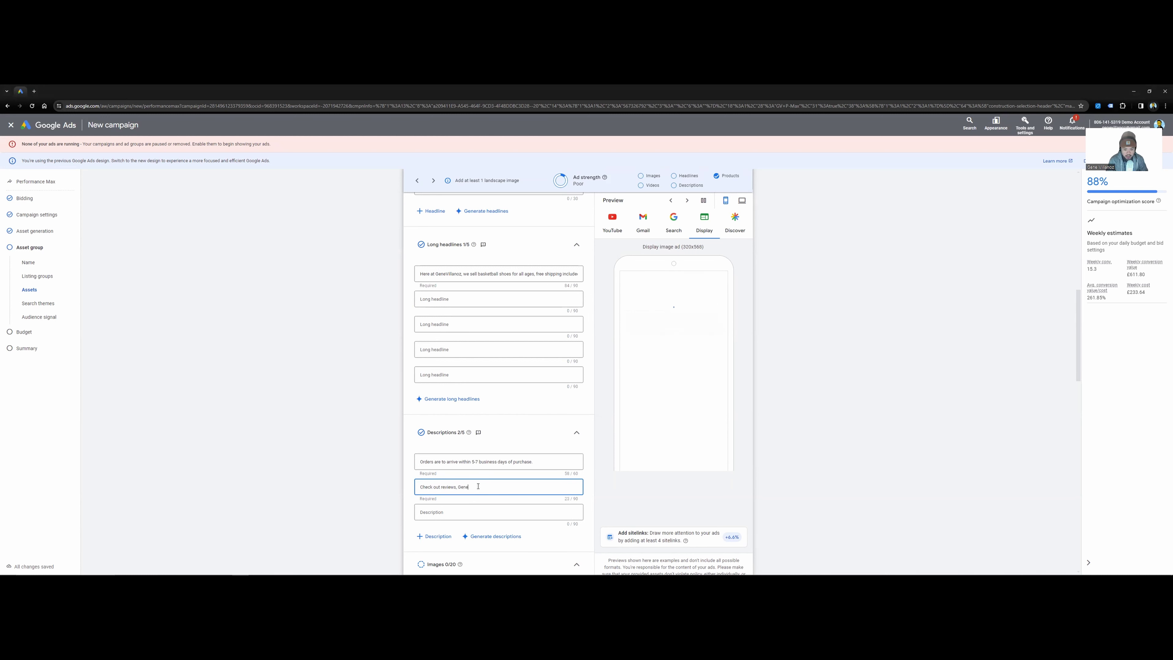
pyautogui.write('Villanoz')
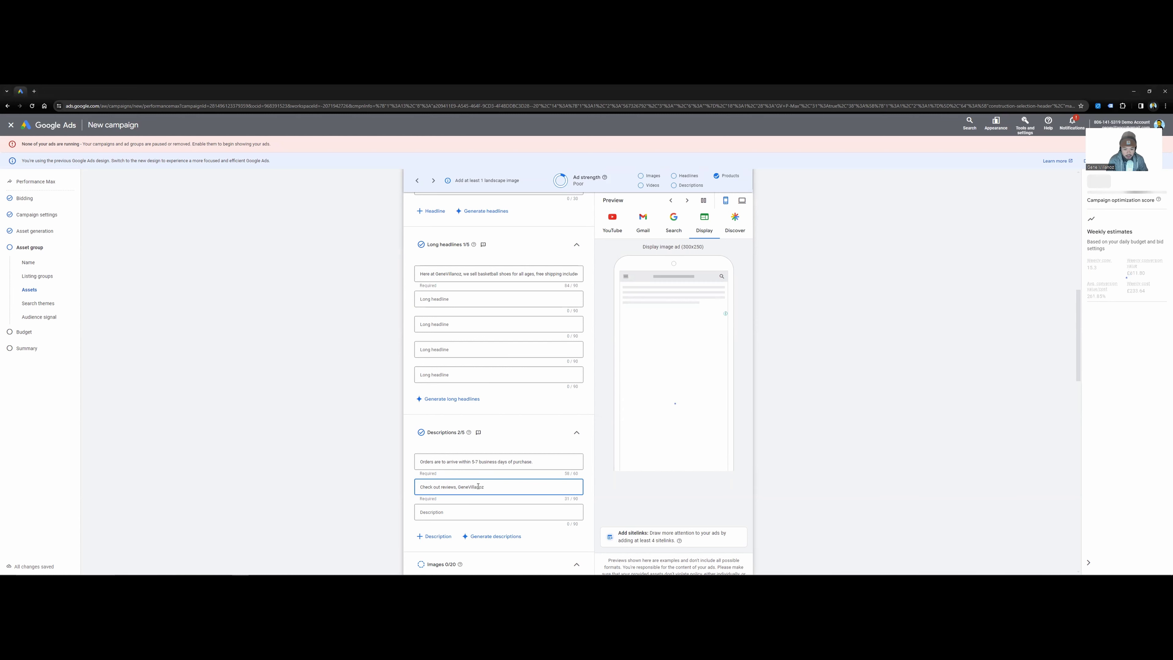
pyautogui.write(' store is')
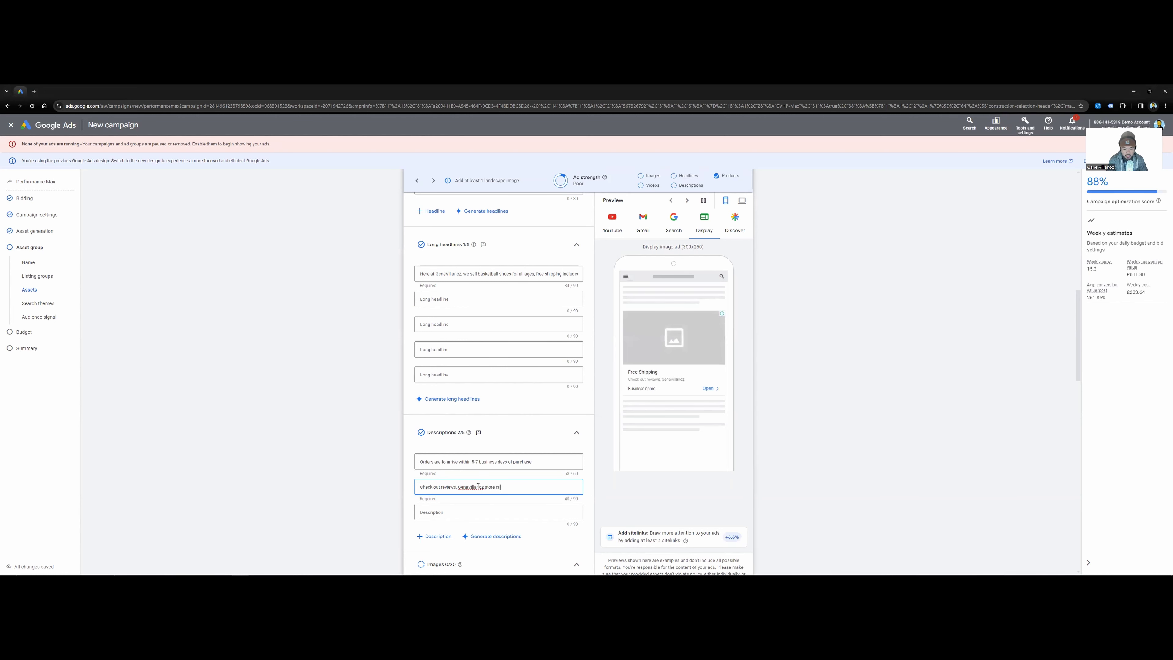
pyautogui.write(' ana uthori')
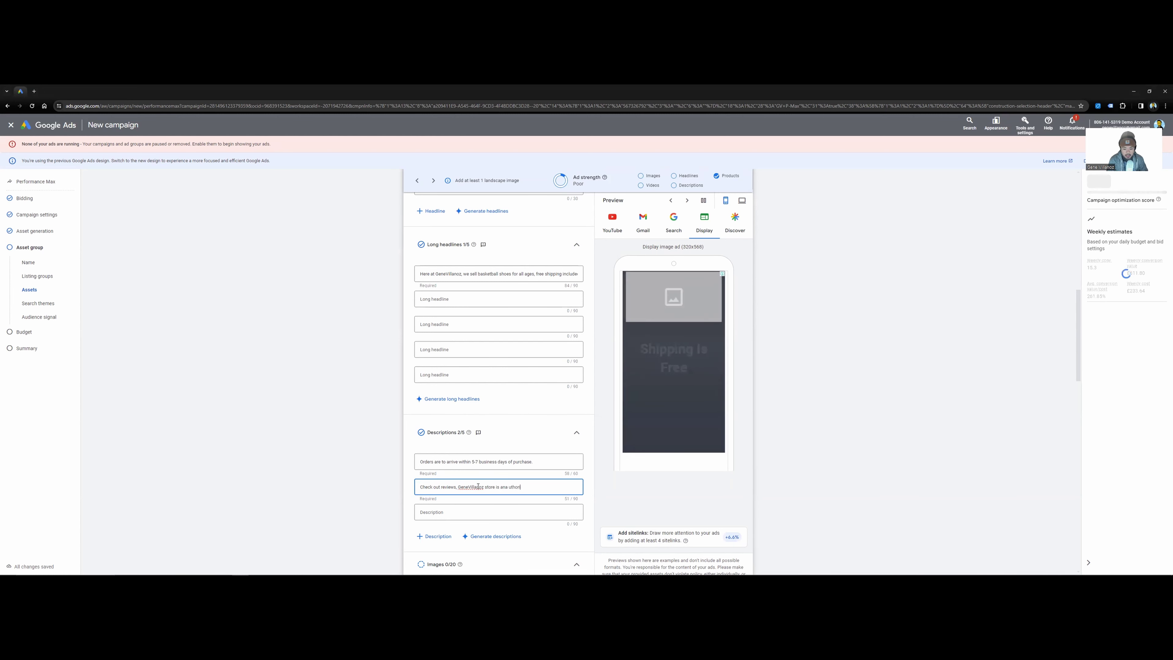
pyautogui.press('BackSpace')
pyautogui.press('BackSpace')
pyautogui.press('BackSpace')
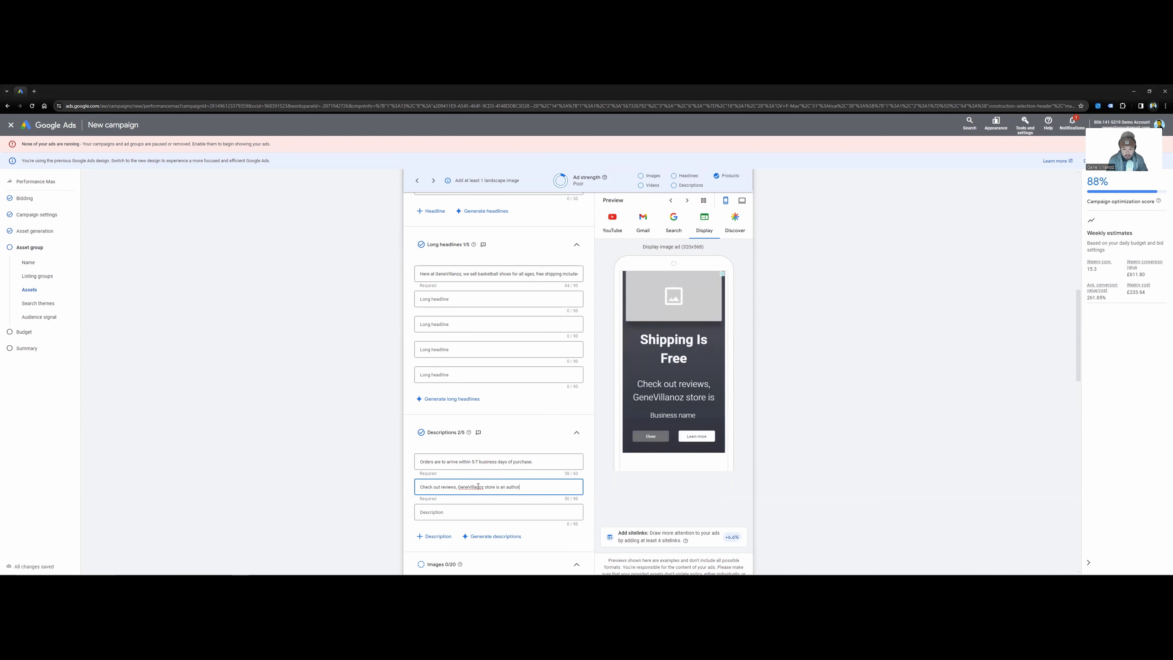
pyautogui.write('authorized dis')
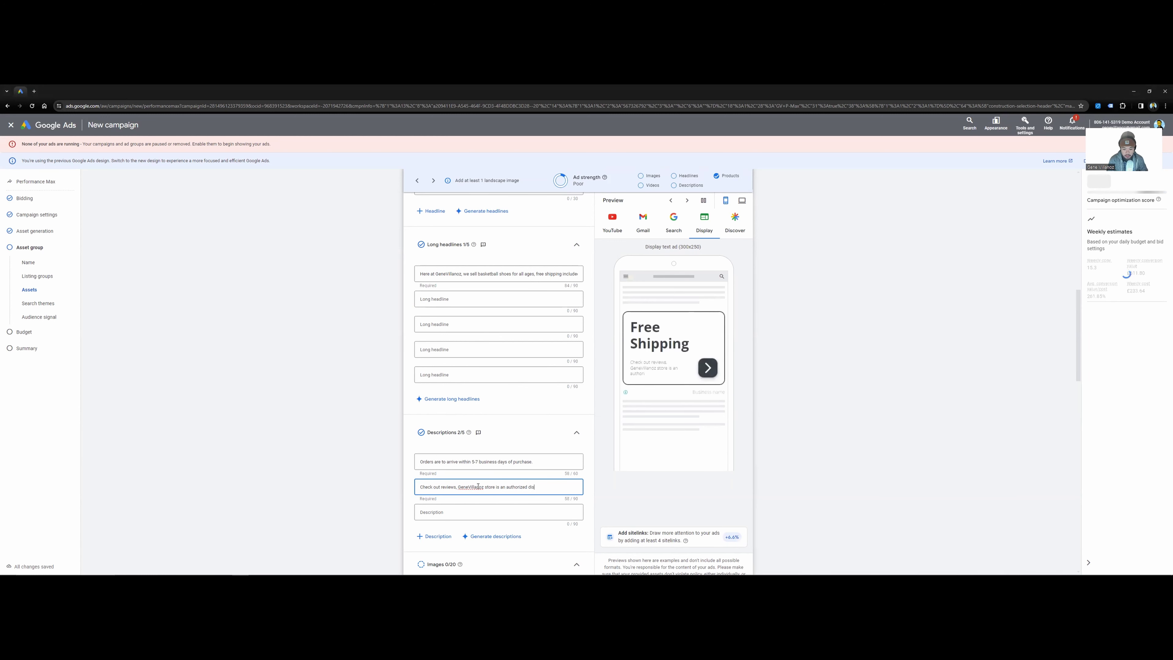
pyautogui.write('tributor of bask')
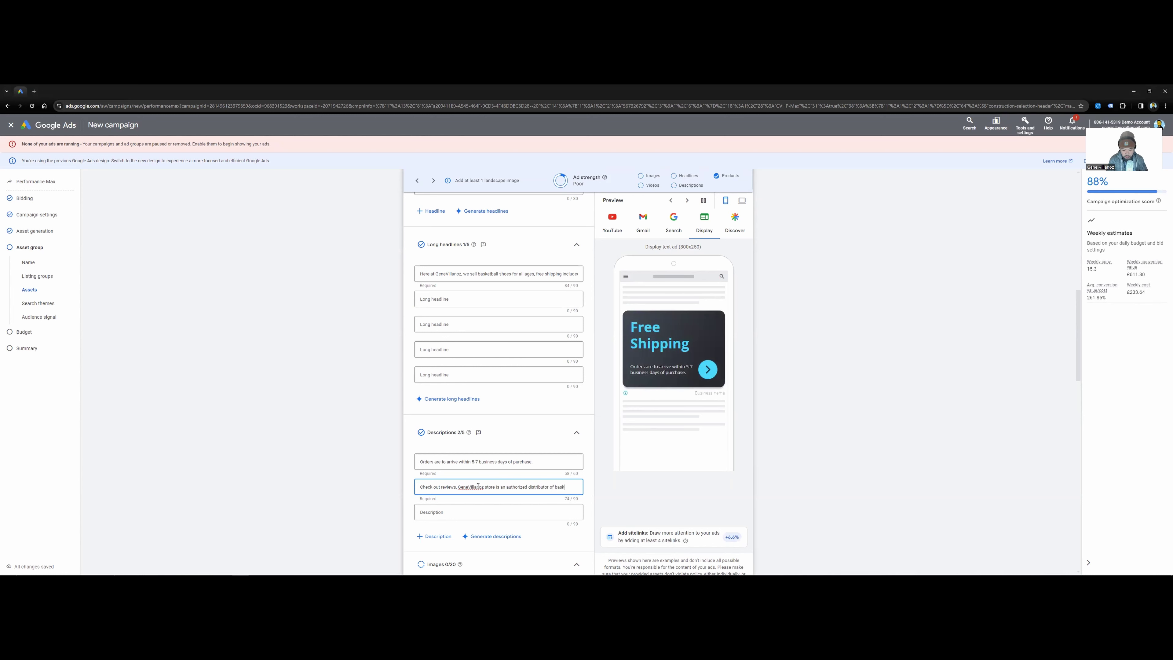
pyautogui.write('etball shoes.')
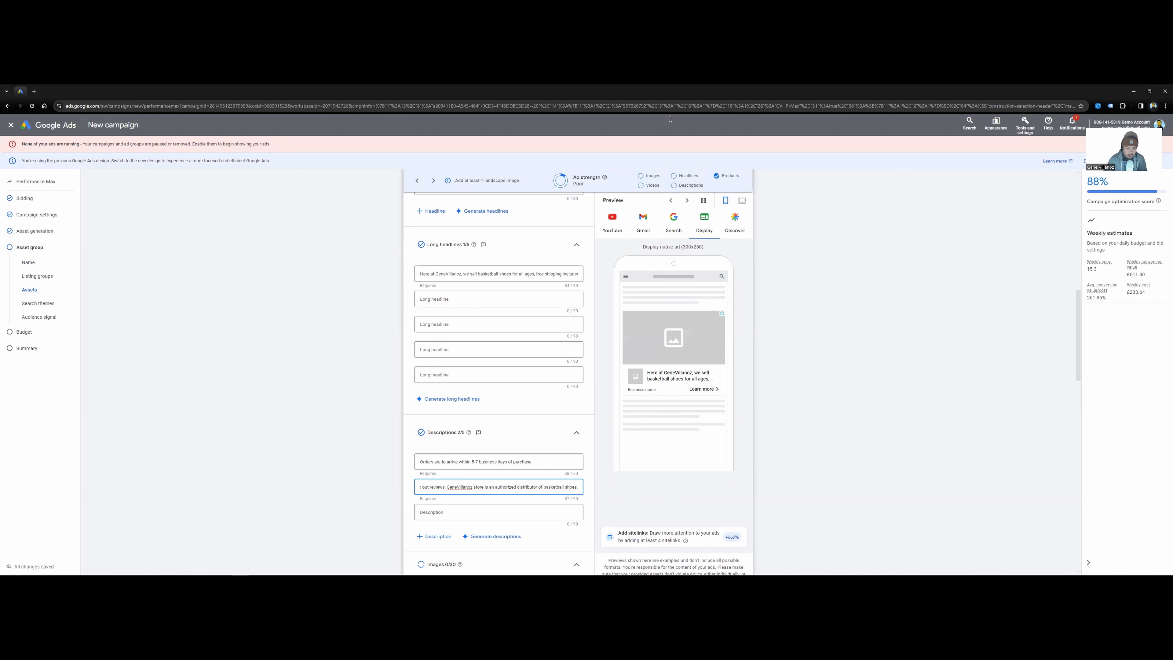
# Step: Set the second long headline to "For an additional 15% off, purchase today with codeword basketball."
pyautogui.click(464, 300)
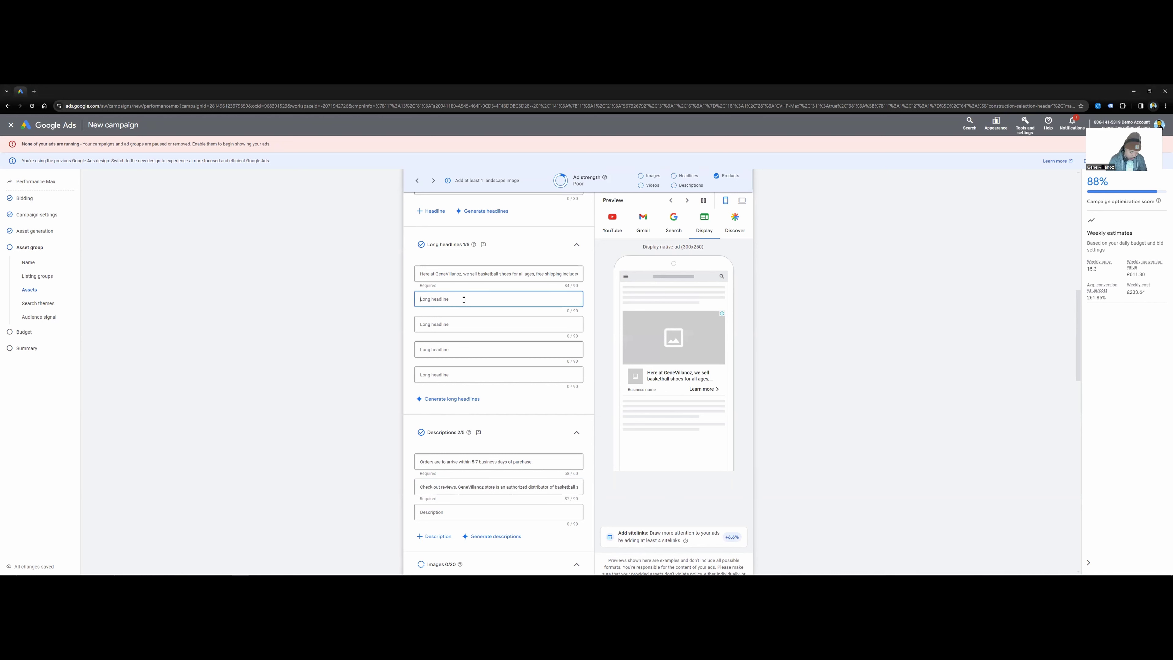
pyautogui.write('For an addito')
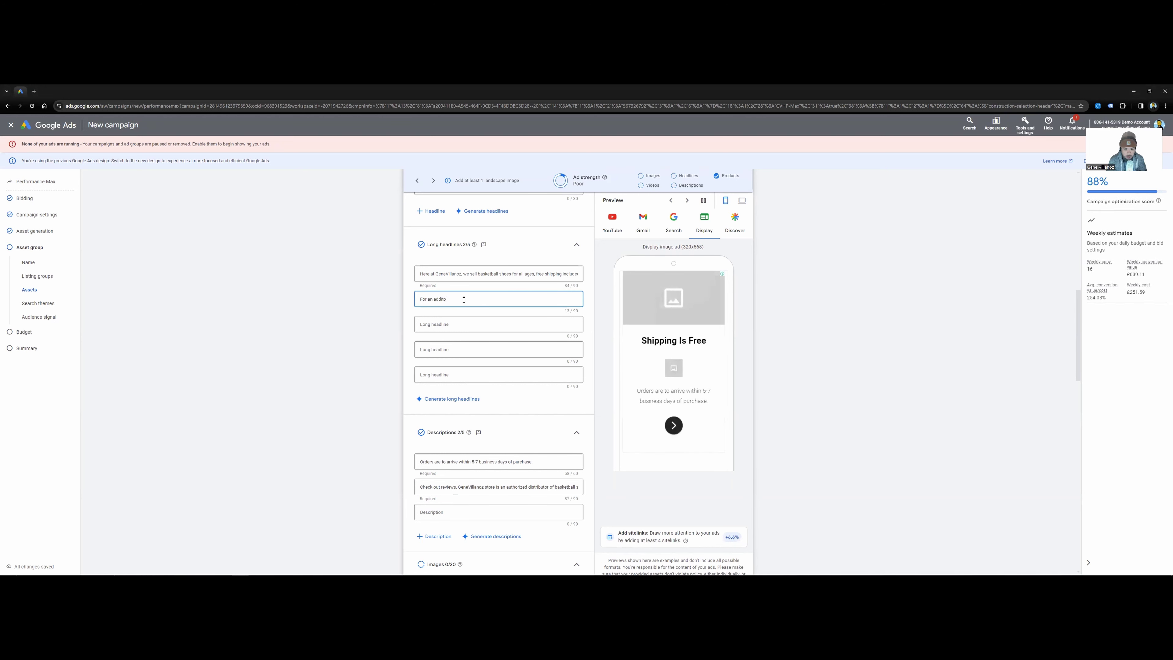
pyautogui.press('BackSpace')
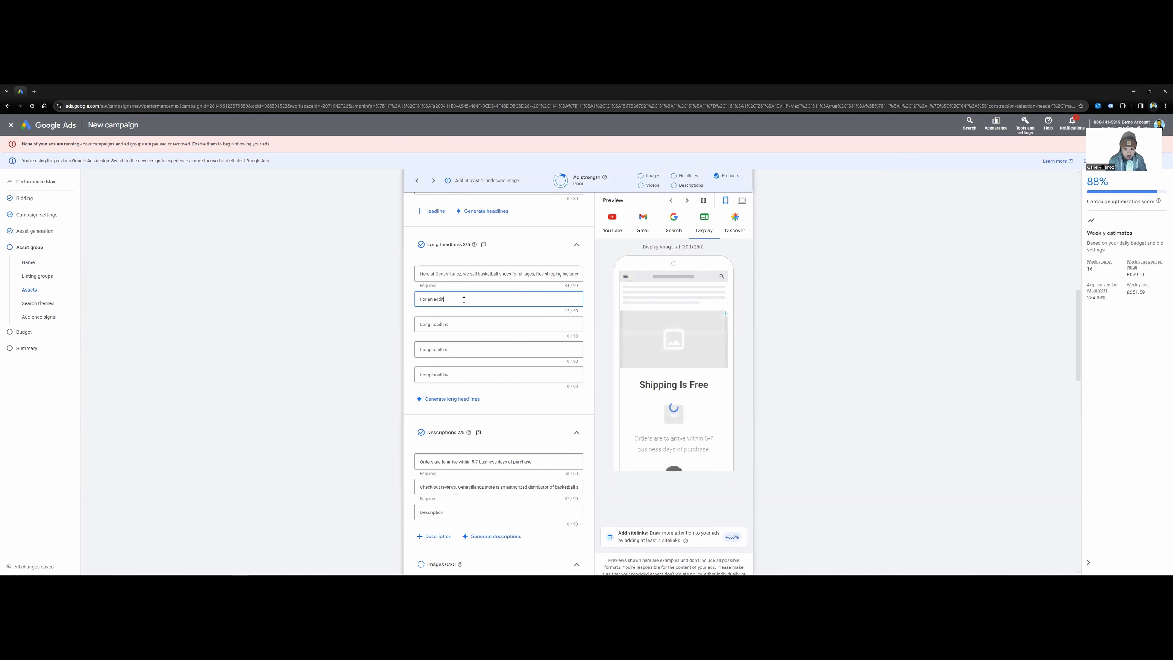
pyautogui.write('ional 15% off, purchase today')
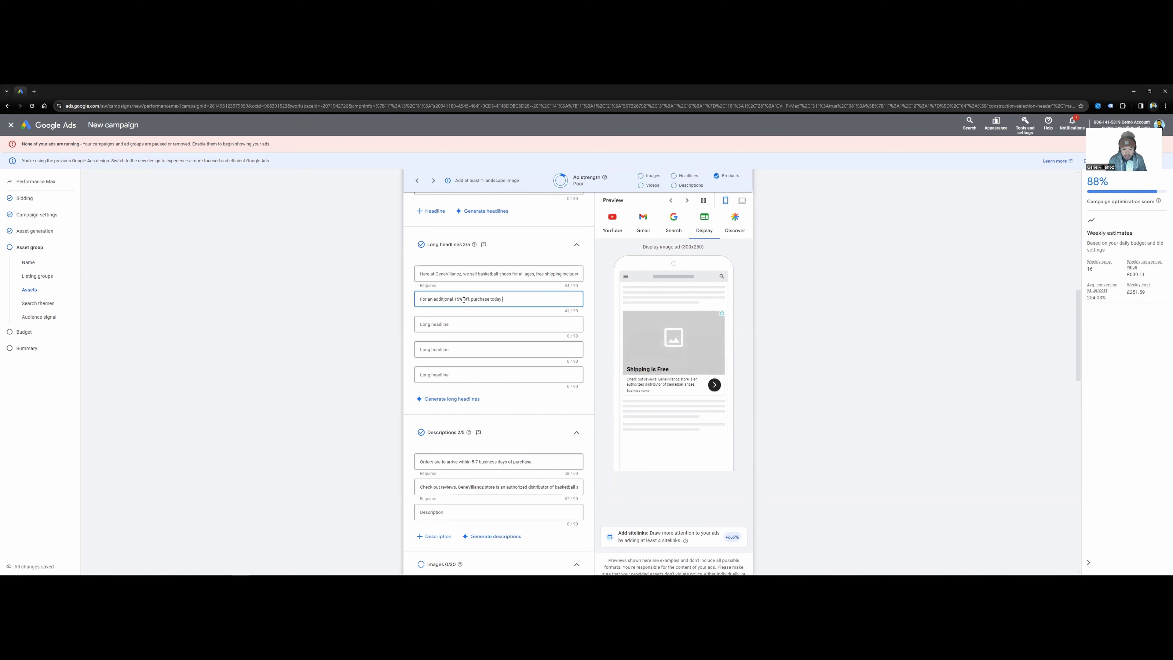
pyautogui.write(' with codeword')
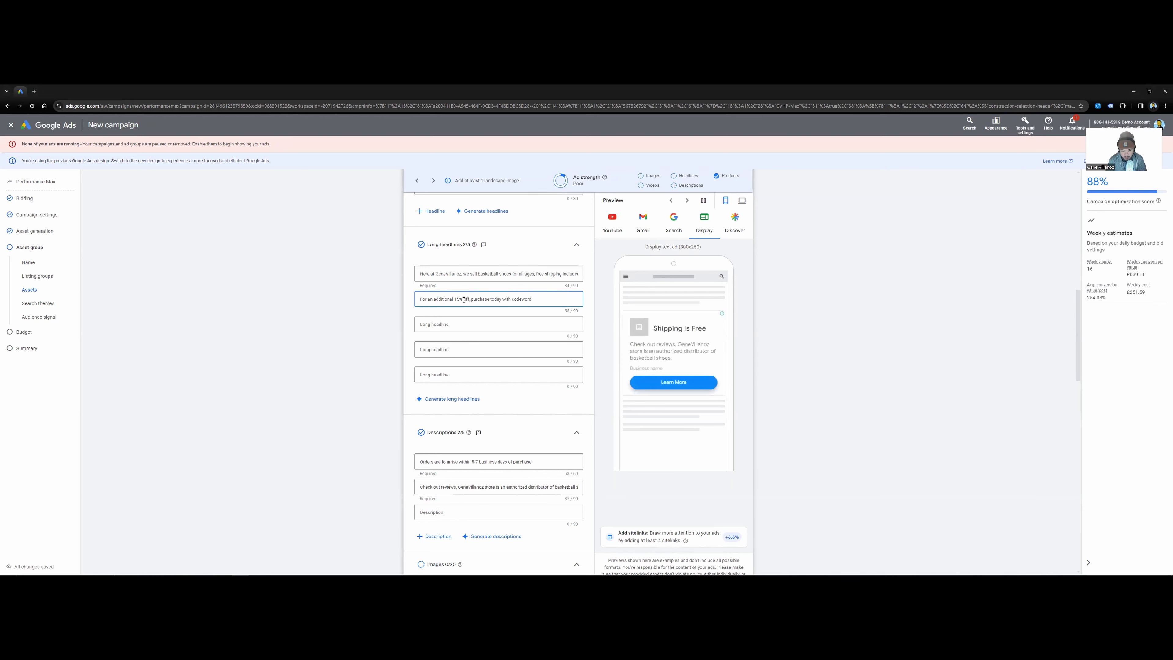
pyautogui.write(' basketbal')
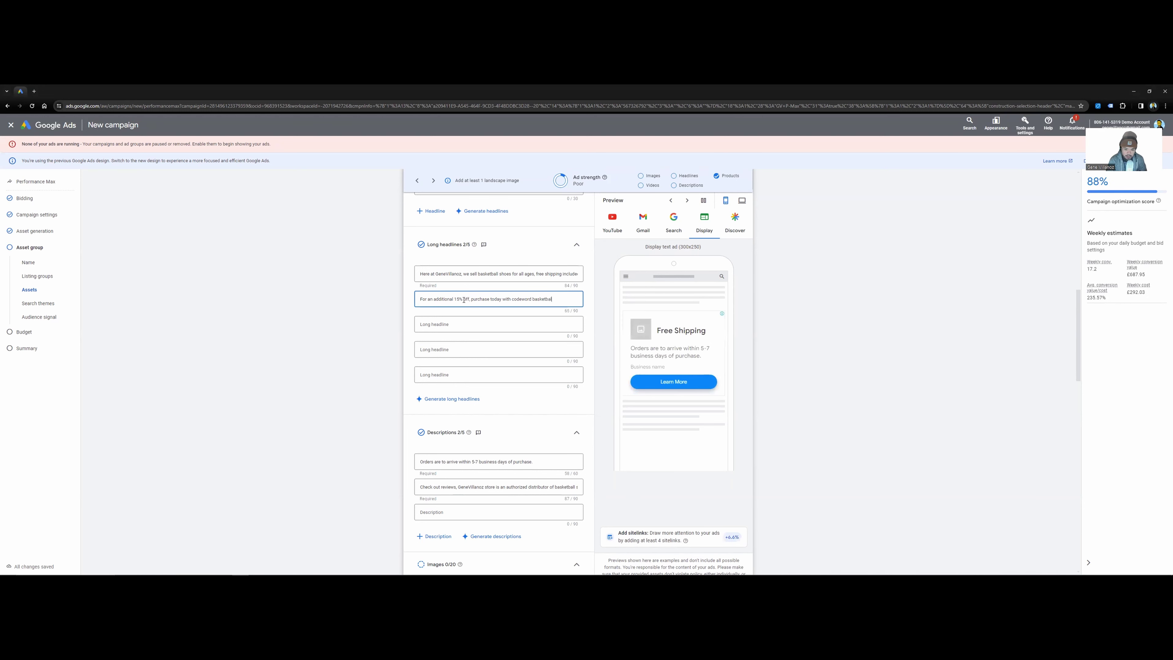
pyautogui.write('l.')
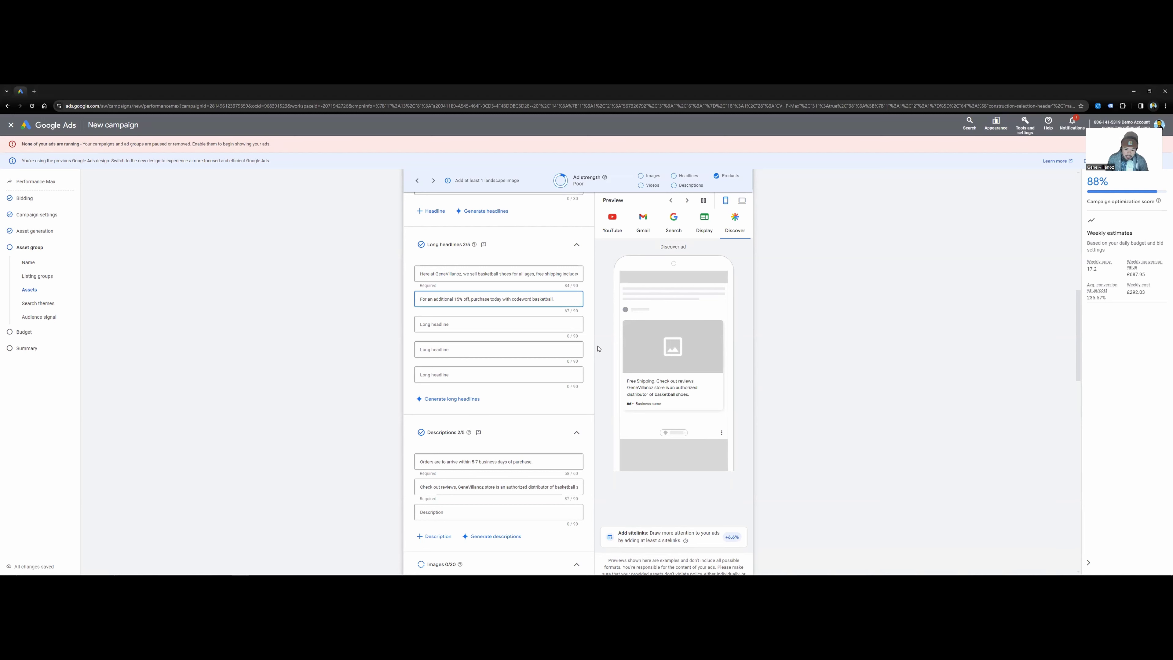
# Step: Fill the third headline with the store owner's name, written as two separate words
pyautogui.scroll(-2, 526, 348)
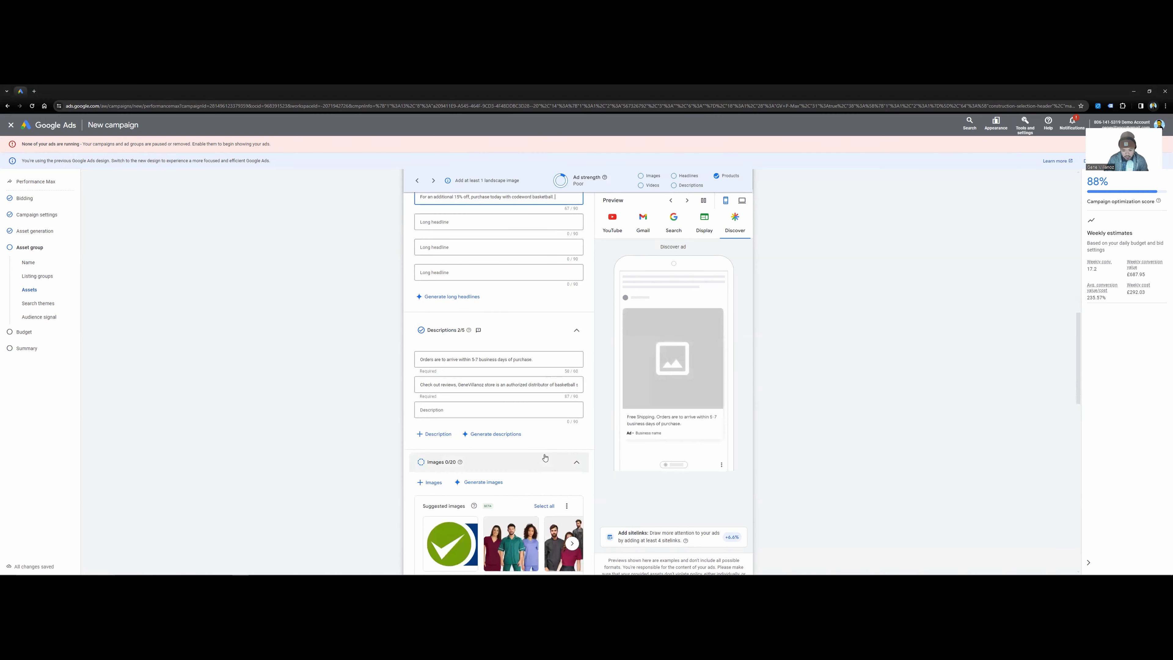
pyautogui.click(511, 358)
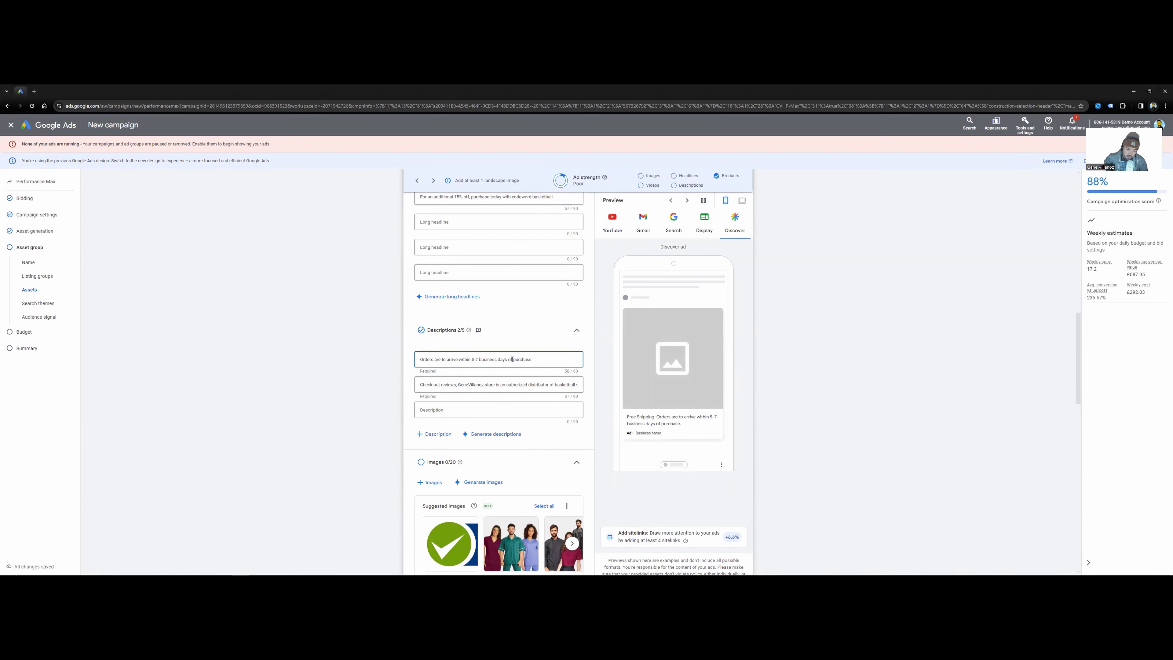
pyautogui.scroll(10, 526, 374)
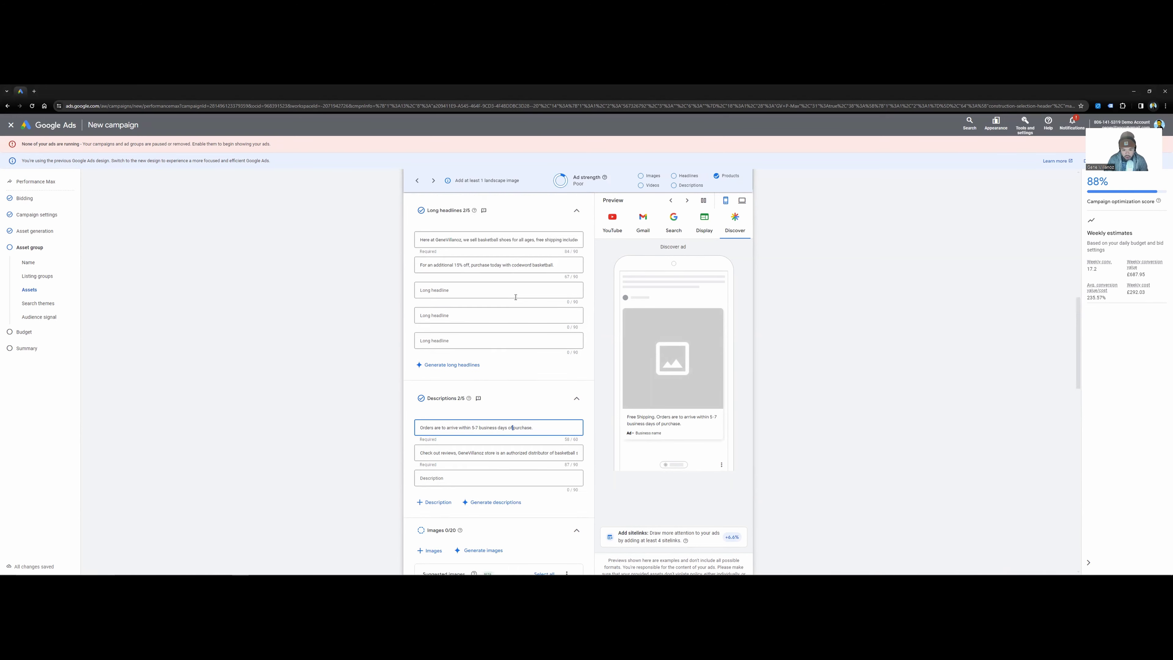
pyautogui.scroll(-3, 546, 395)
pyautogui.click(461, 359)
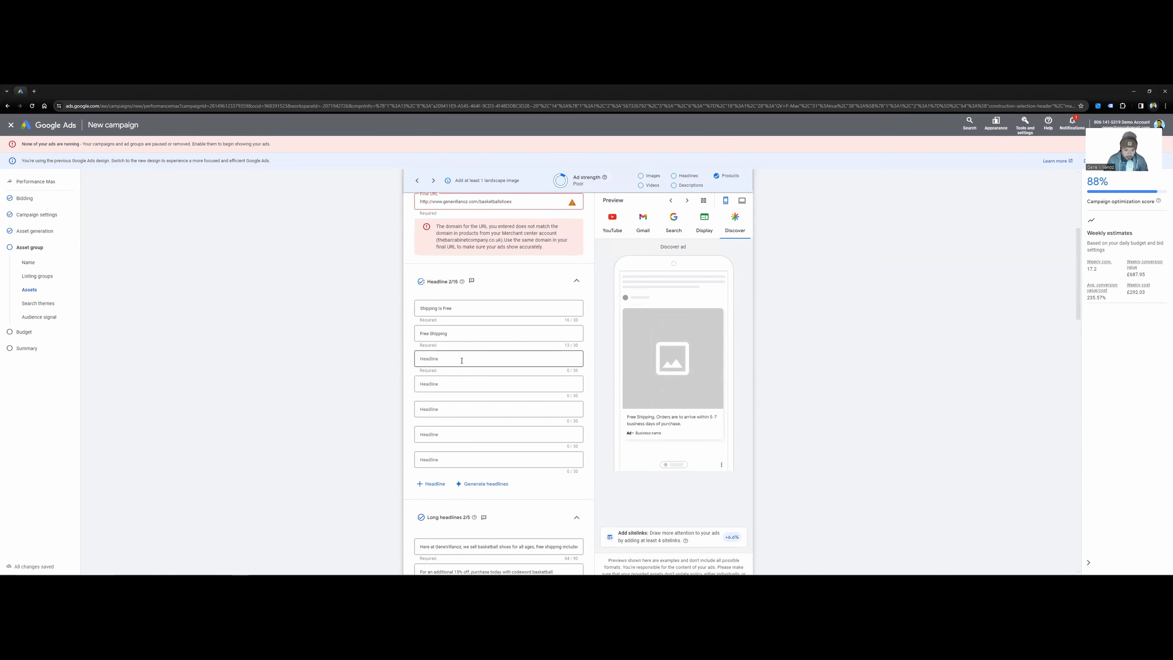
pyautogui.write('Genevillanoz')
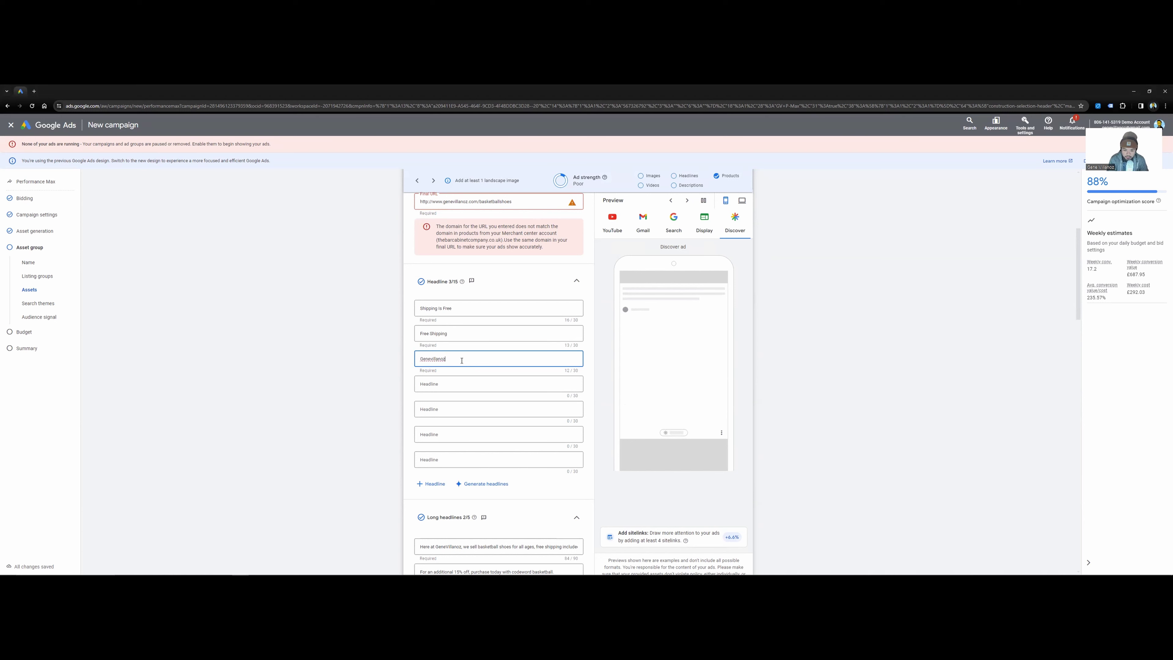
pyautogui.press('BackSpace')
pyautogui.press('BackSpace')
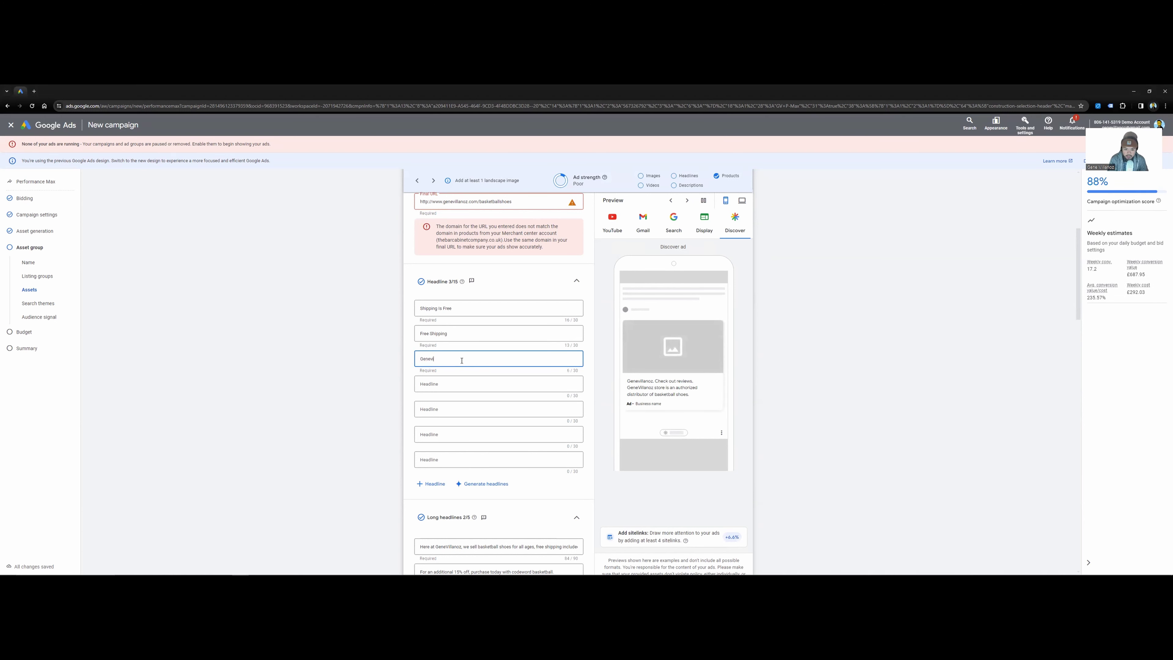
pyautogui.write('Villanoz')
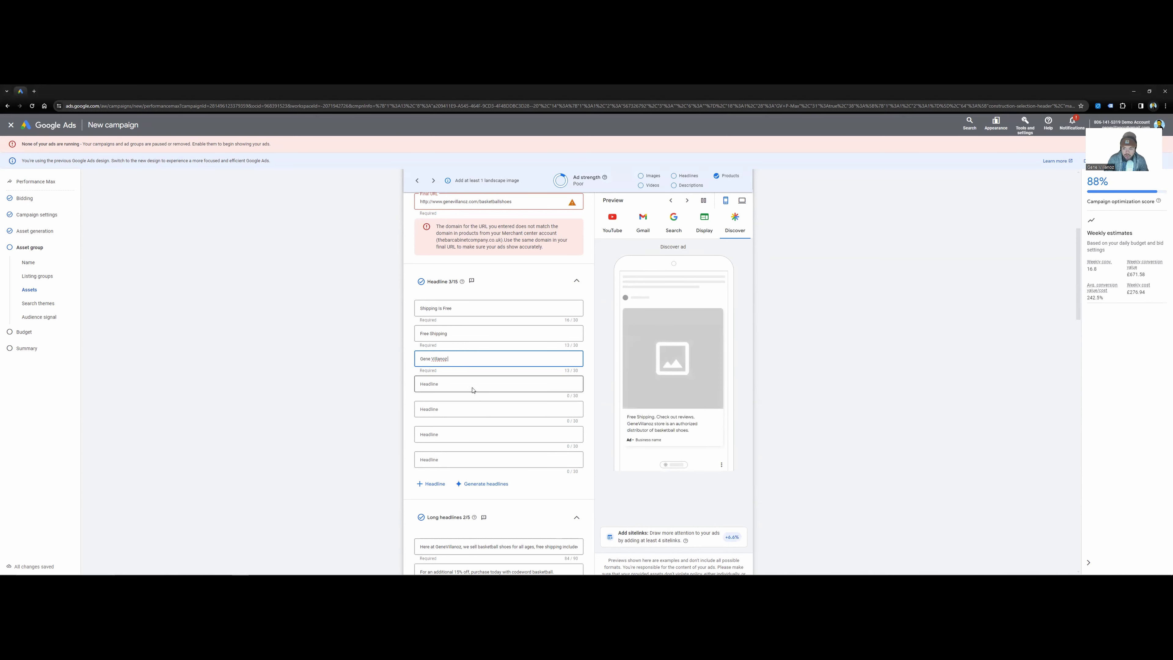
# Step: Set the fourth headline to "Authorized Reseller", correcting the spelling of the second word
pyautogui.scroll(-3, 489, 410)
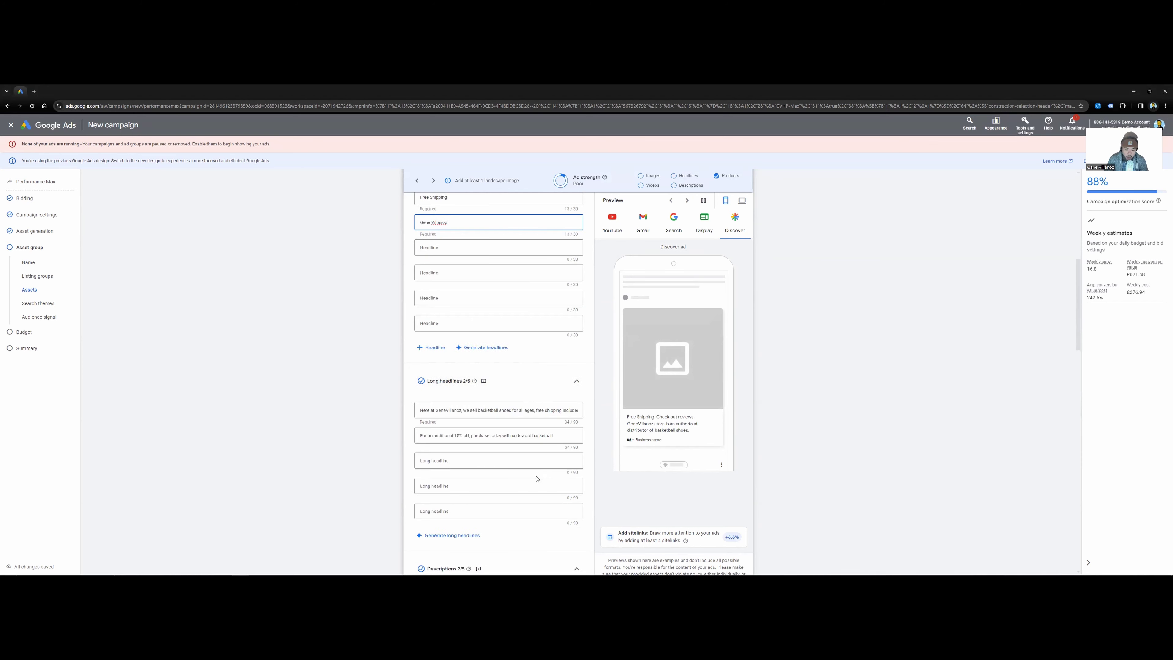
pyautogui.scroll(-3, 517, 429)
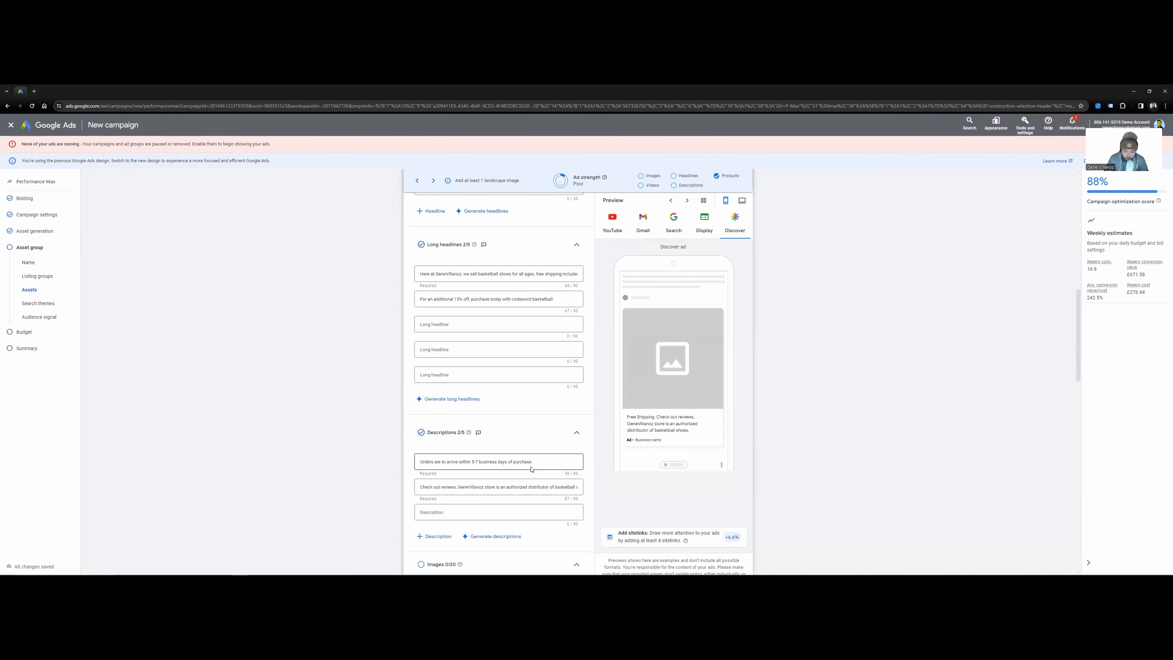
pyautogui.scroll(4, 541, 505)
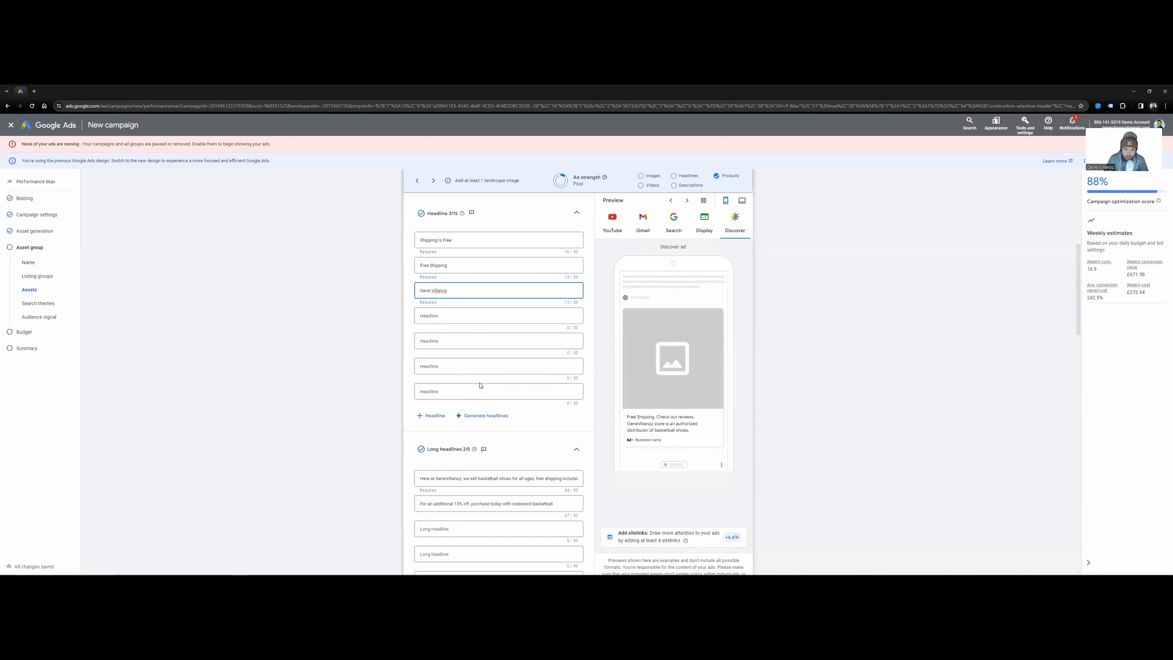
pyautogui.scroll(2, 479, 385)
pyautogui.click(458, 382)
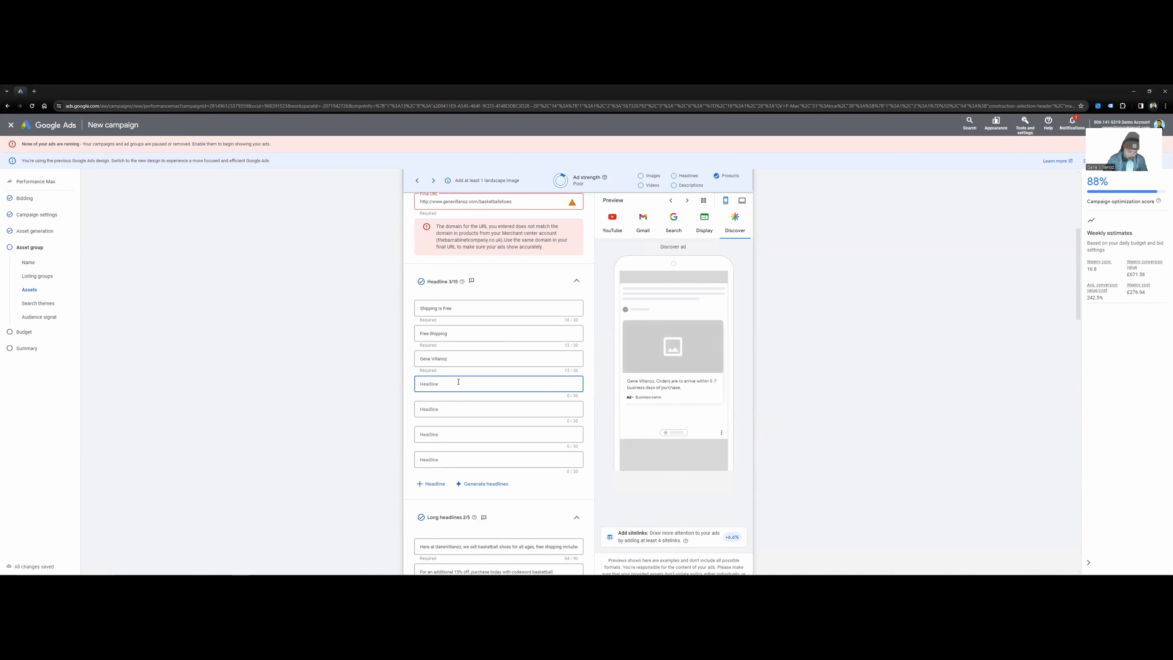
pyautogui.write('Authorized Resller')
pyautogui.rightClick(442, 381)
pyautogui.click(466, 398)
pyautogui.doubleClick(453, 381)
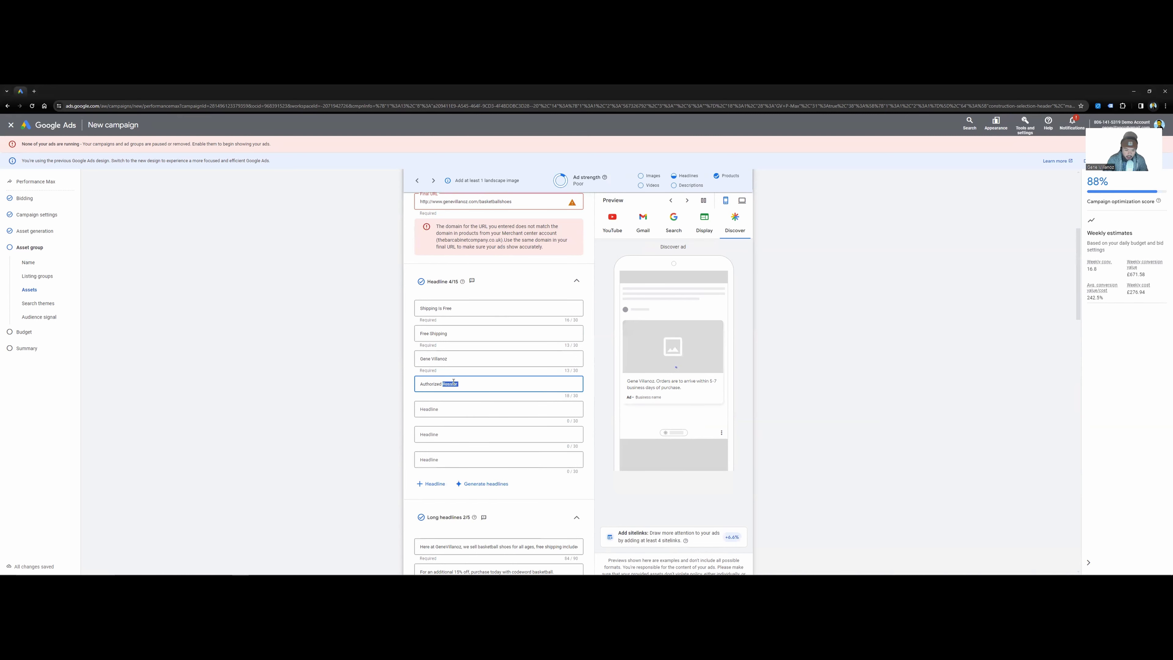
pyautogui.write('Res')
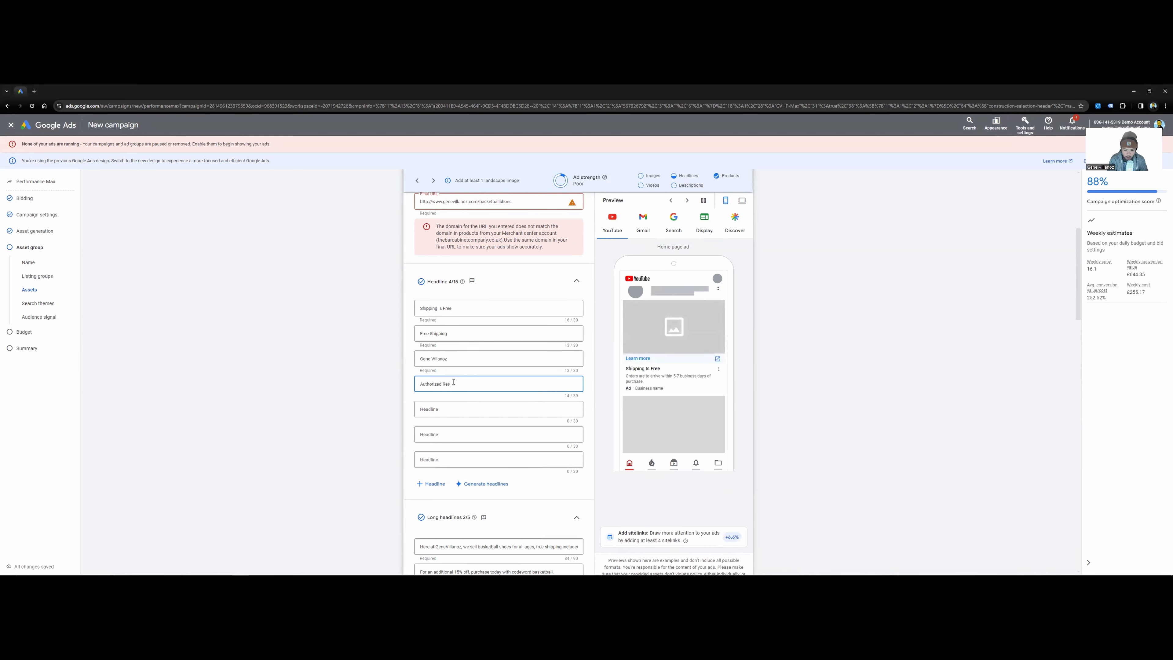
pyautogui.write('eller')
# Step: Set the fifth headline of the asset group to "Warranty Included"
pyautogui.click(466, 411)
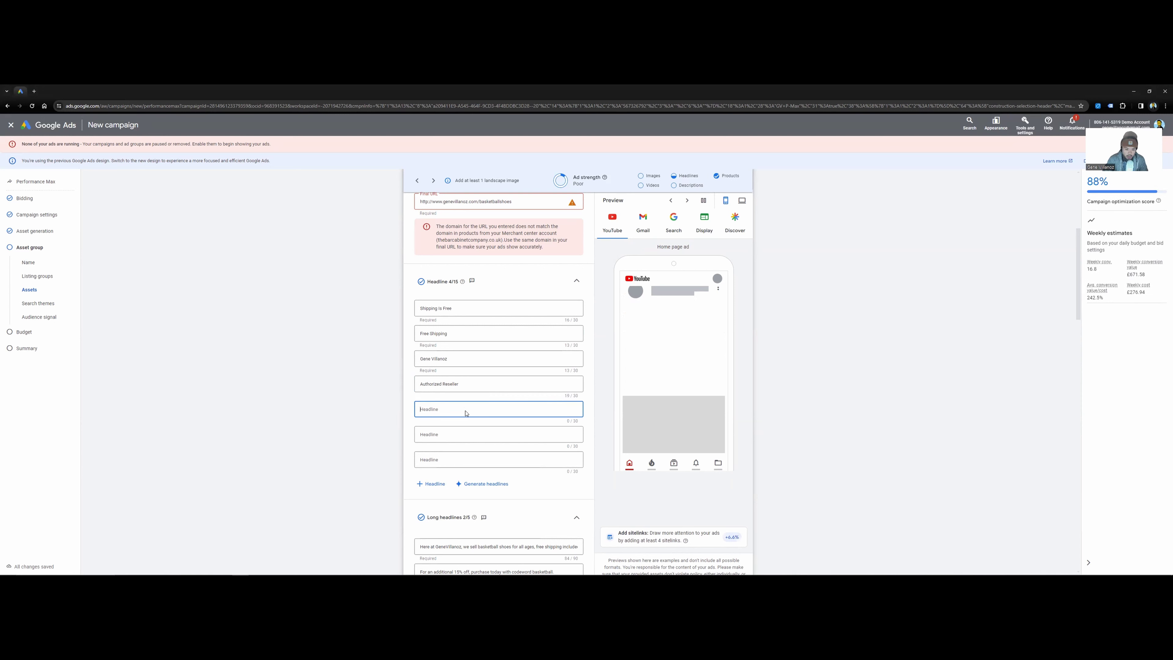
pyautogui.write('WEar')
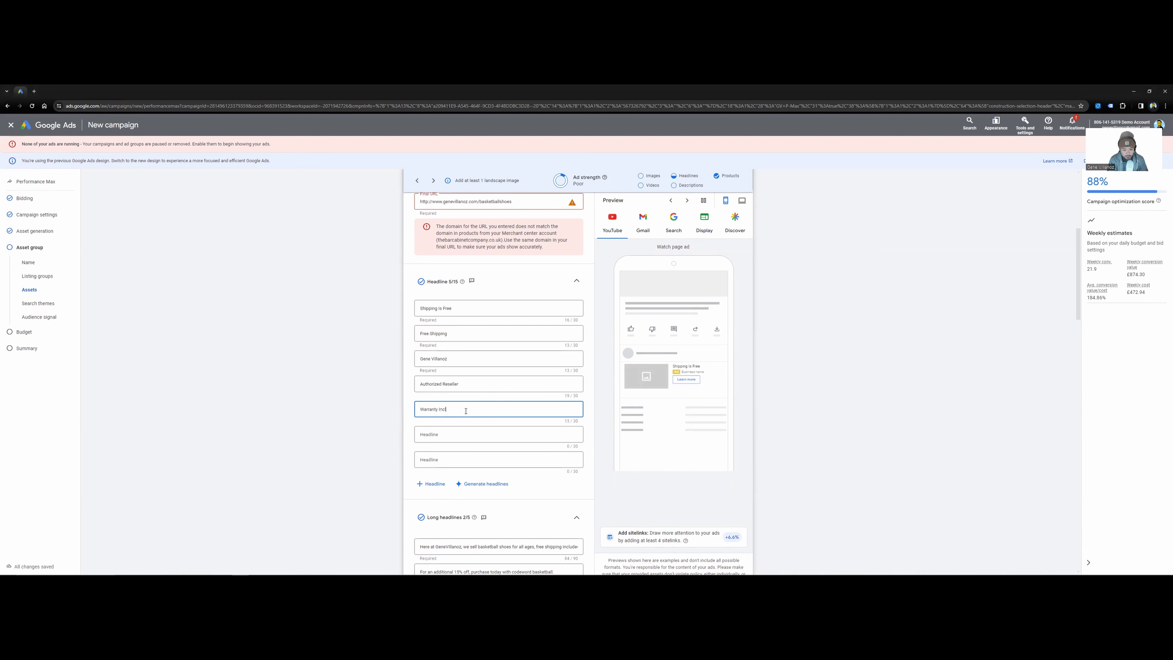
pyautogui.write('uded')
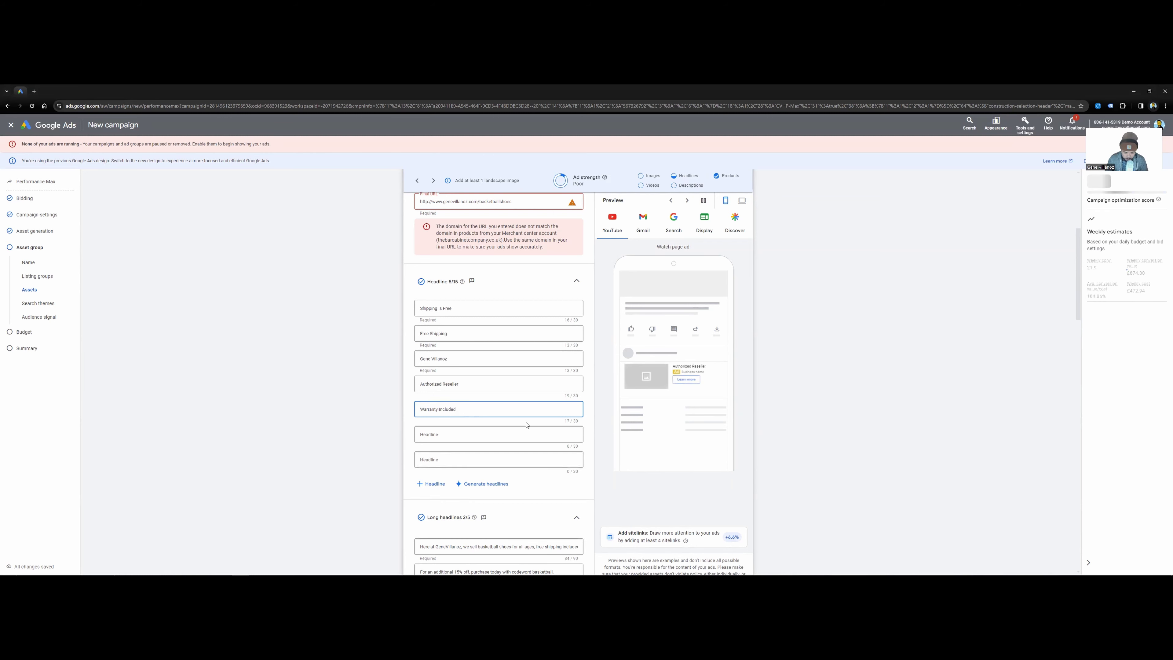
# Step: Open the image selection for adding images to the asset group
pyautogui.scroll(-10, 526, 425)
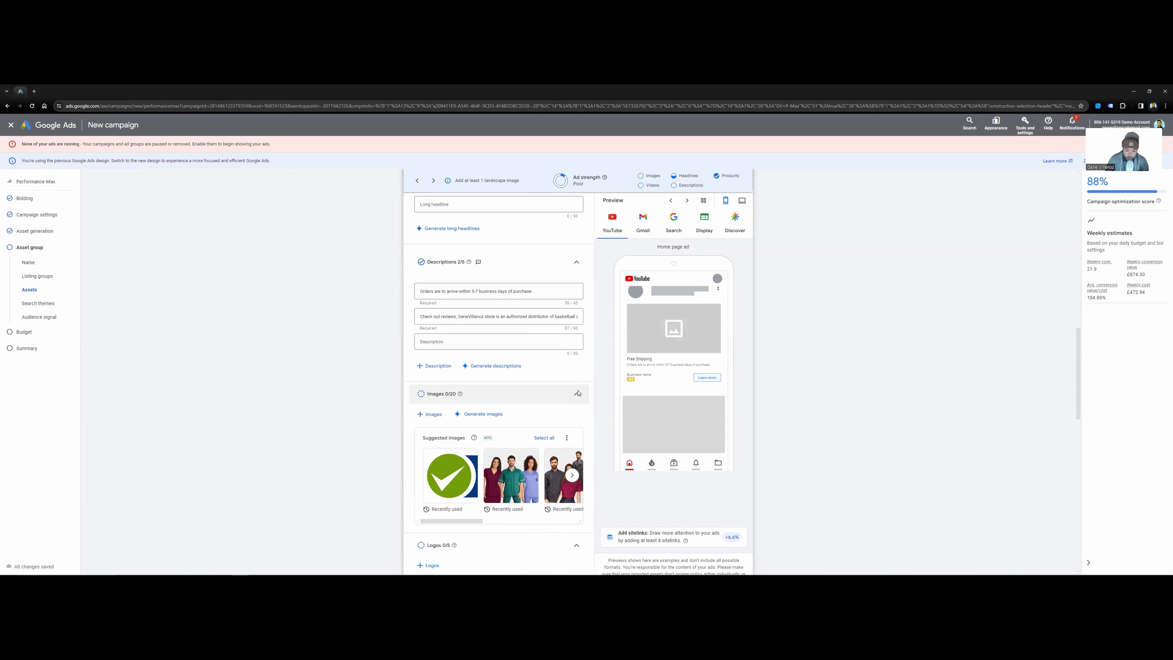
pyautogui.scroll(-3, 573, 392)
pyautogui.click(433, 278)
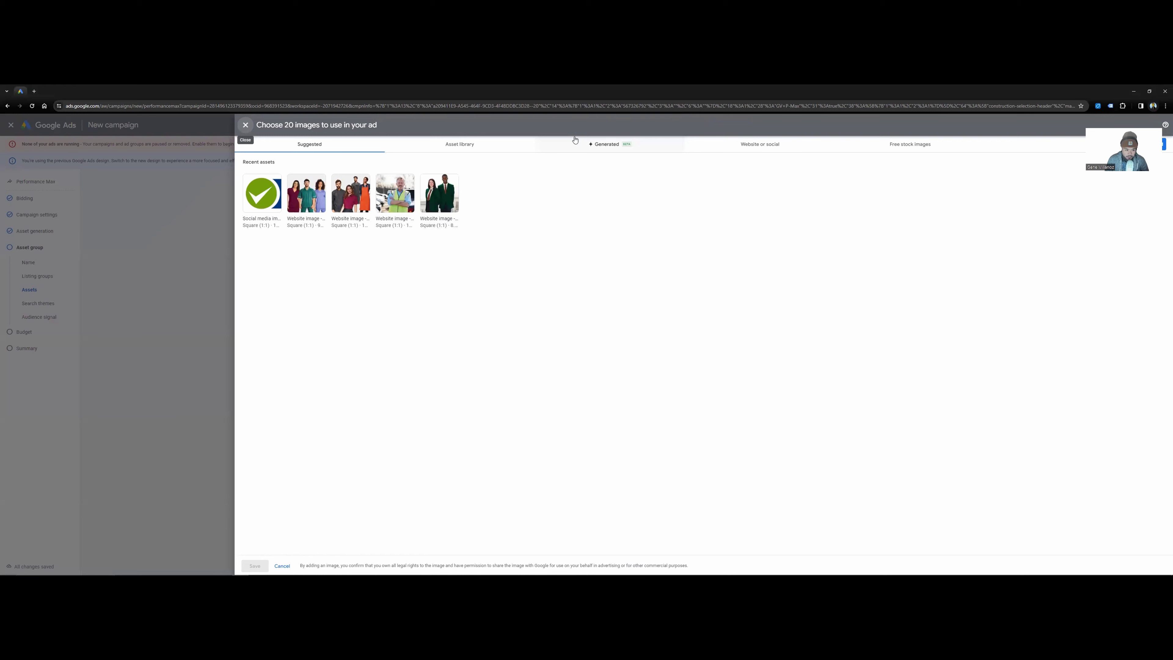
# Step: Select the recent images of the three people in scrubs and the man in the hi-vis vest for the asset group
pyautogui.click(311, 197)
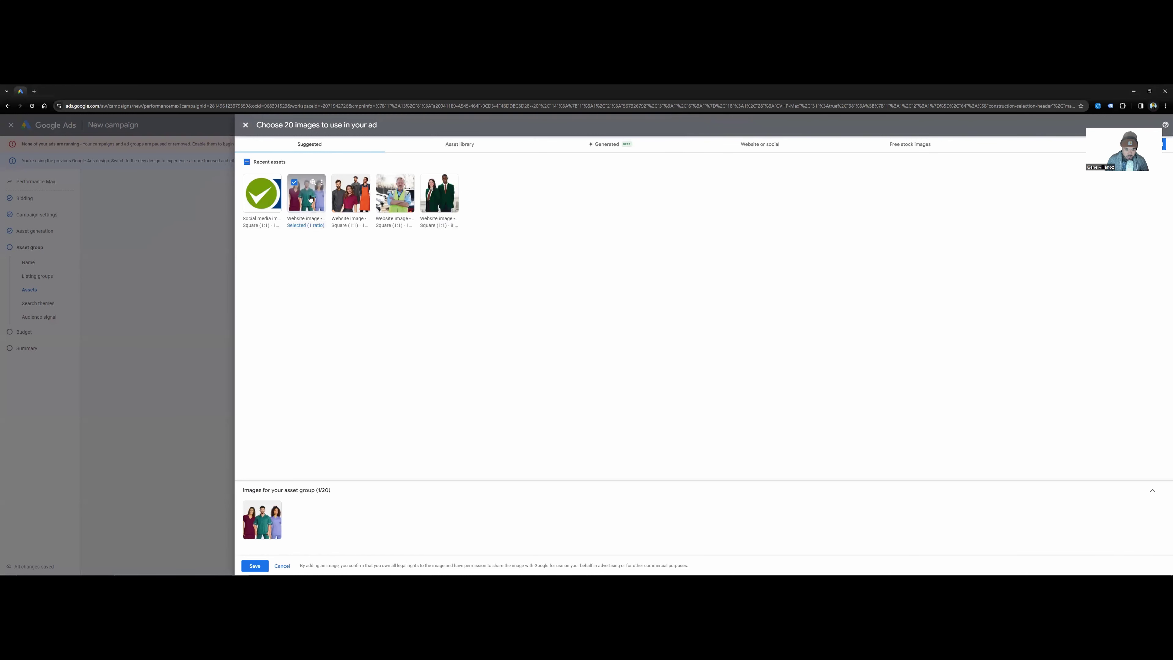
pyautogui.click(314, 184)
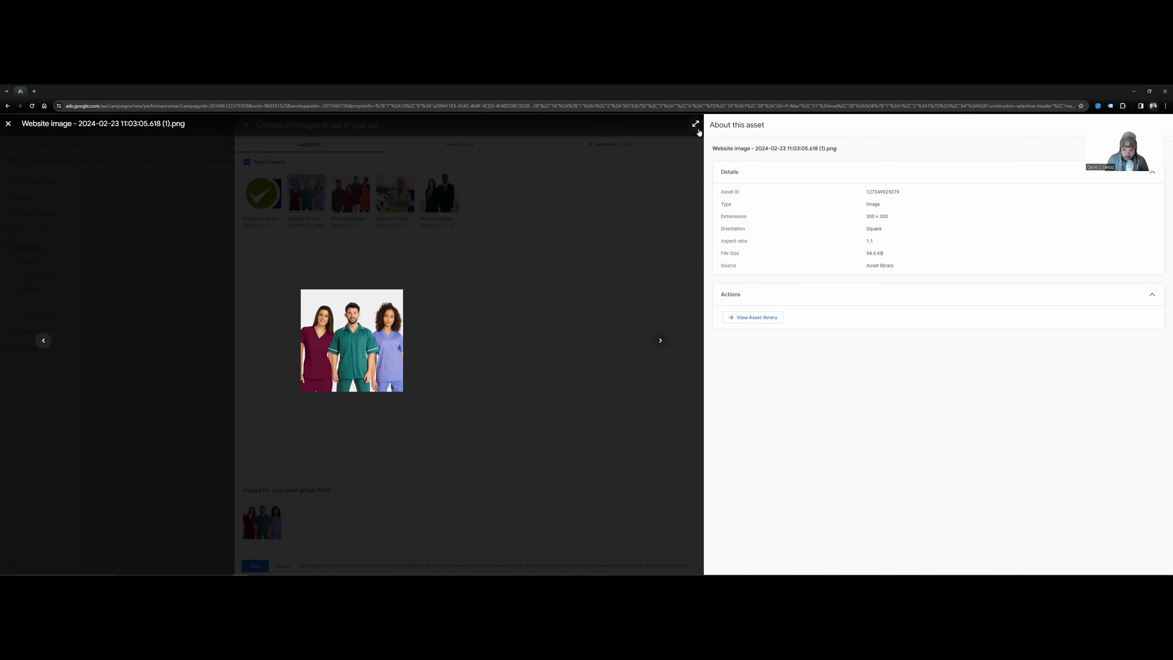
pyautogui.press('Escape')
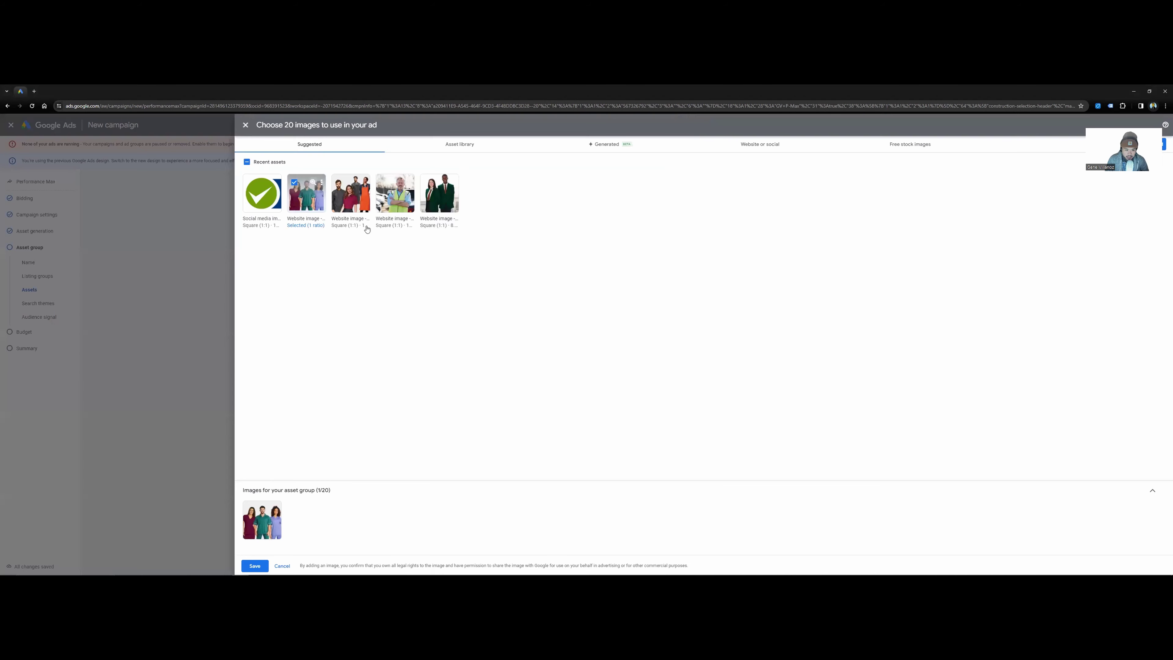
pyautogui.click(400, 195)
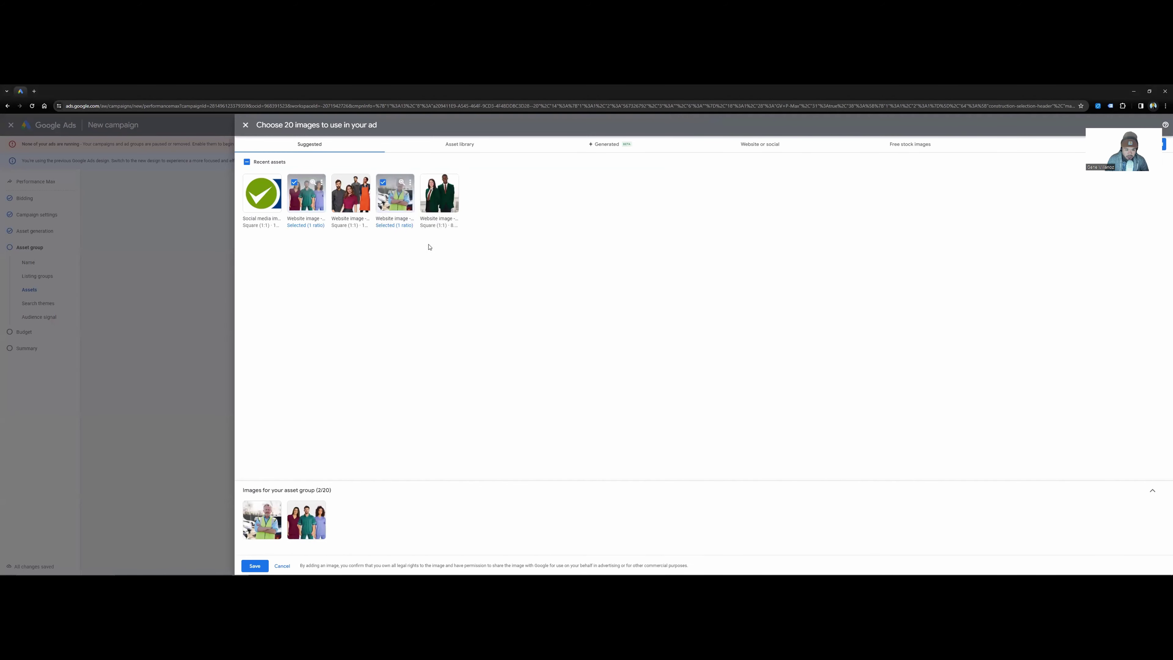
# Step: Check the available crop ratios for the image of the man in the hi-vis vest
pyautogui.click(322, 183)
pyautogui.click(393, 264)
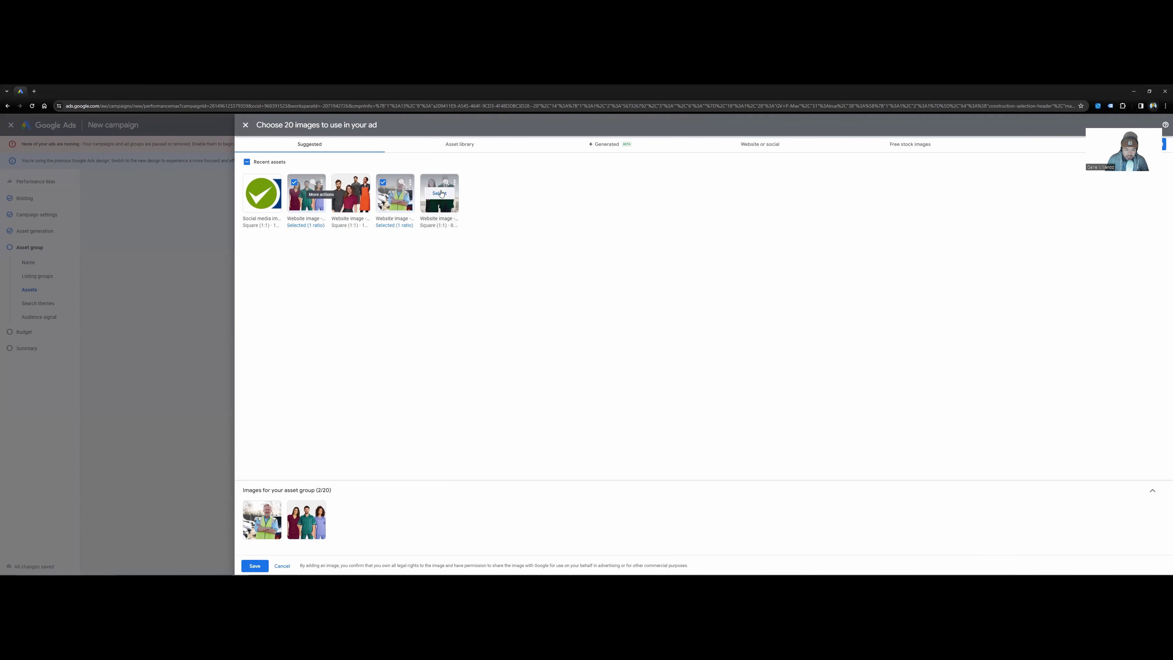
pyautogui.click(403, 226)
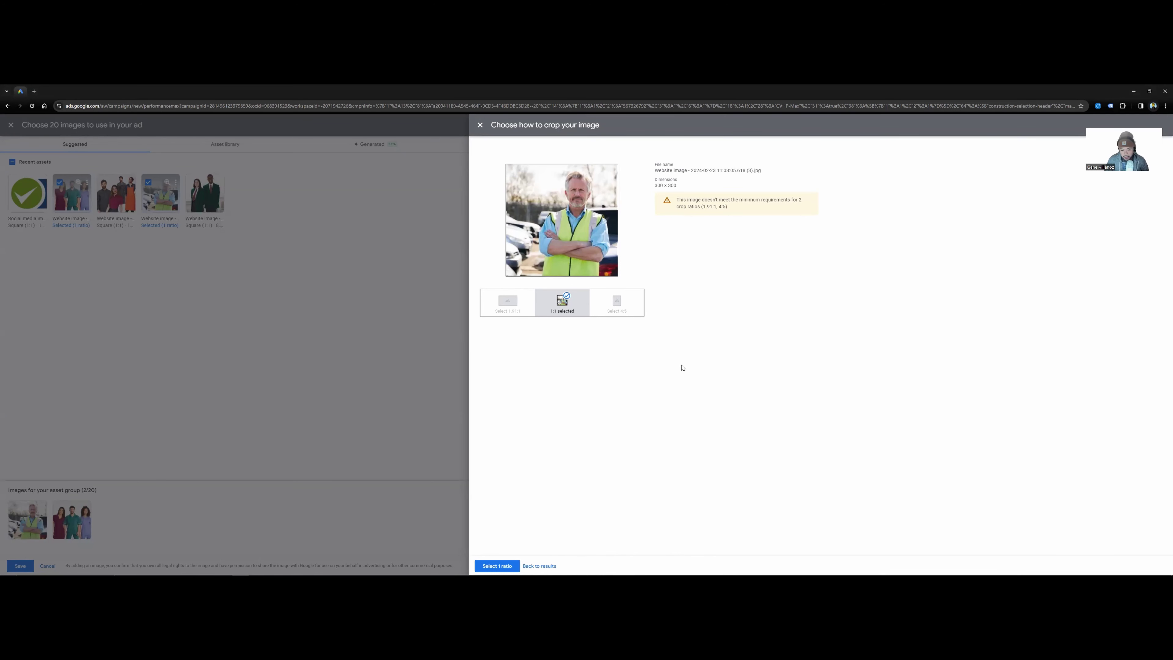
pyautogui.click(480, 125)
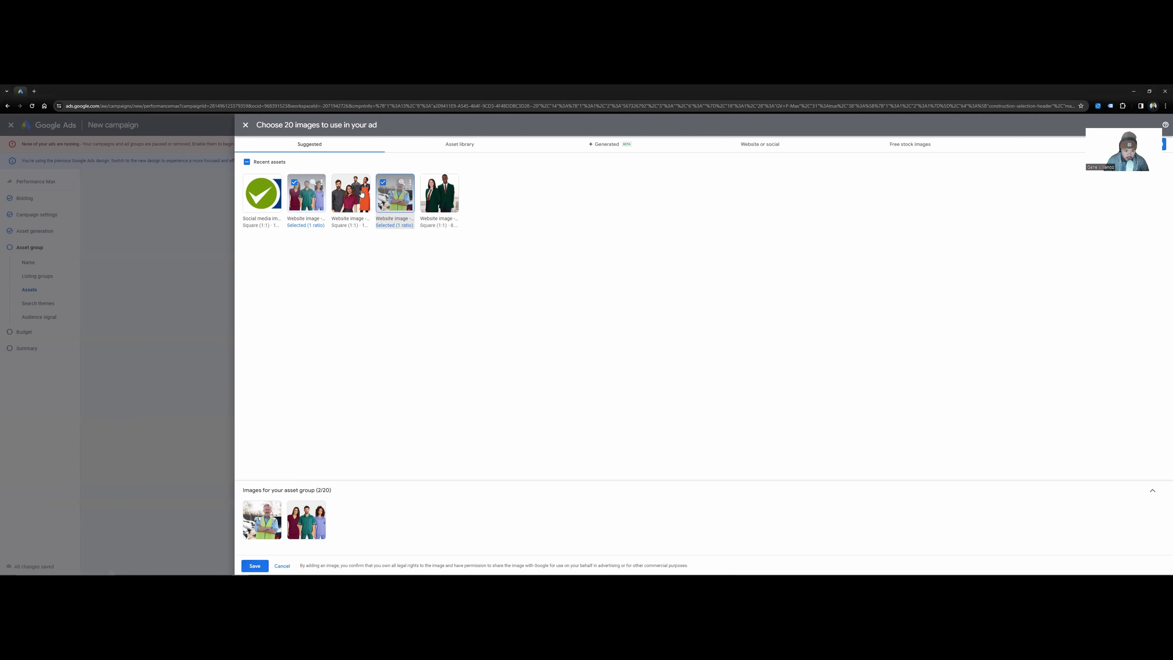
# Step: Add the remaining three recent images, including the green check mark, to the selection and save the asset group's images
pyautogui.click(341, 183)
pyautogui.click(262, 200)
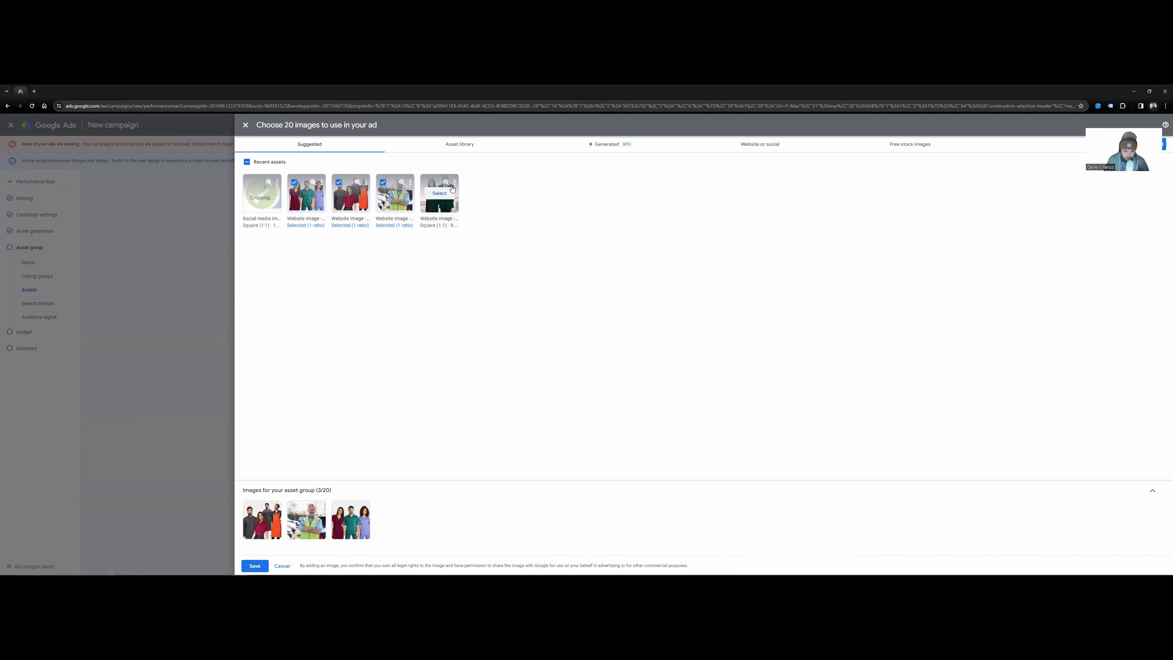
pyautogui.click(439, 193)
pyautogui.click(260, 566)
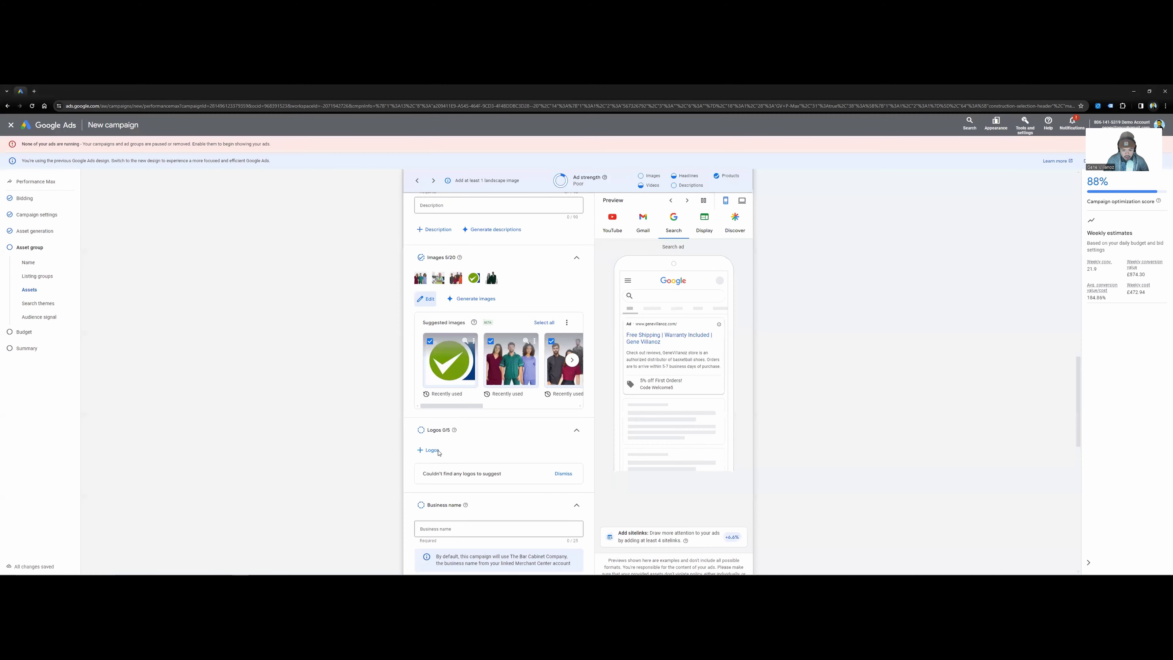
# Step: Add the green check mark image from the asset library as the asset group's logo and save it
pyautogui.click(431, 450)
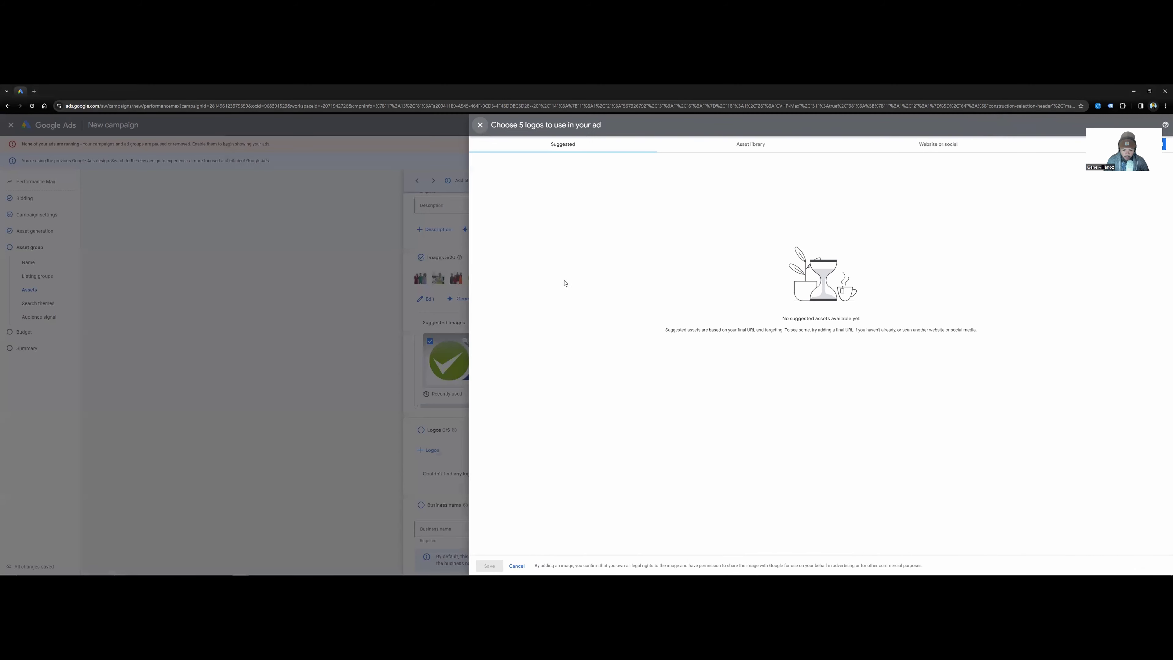
pyautogui.click(747, 145)
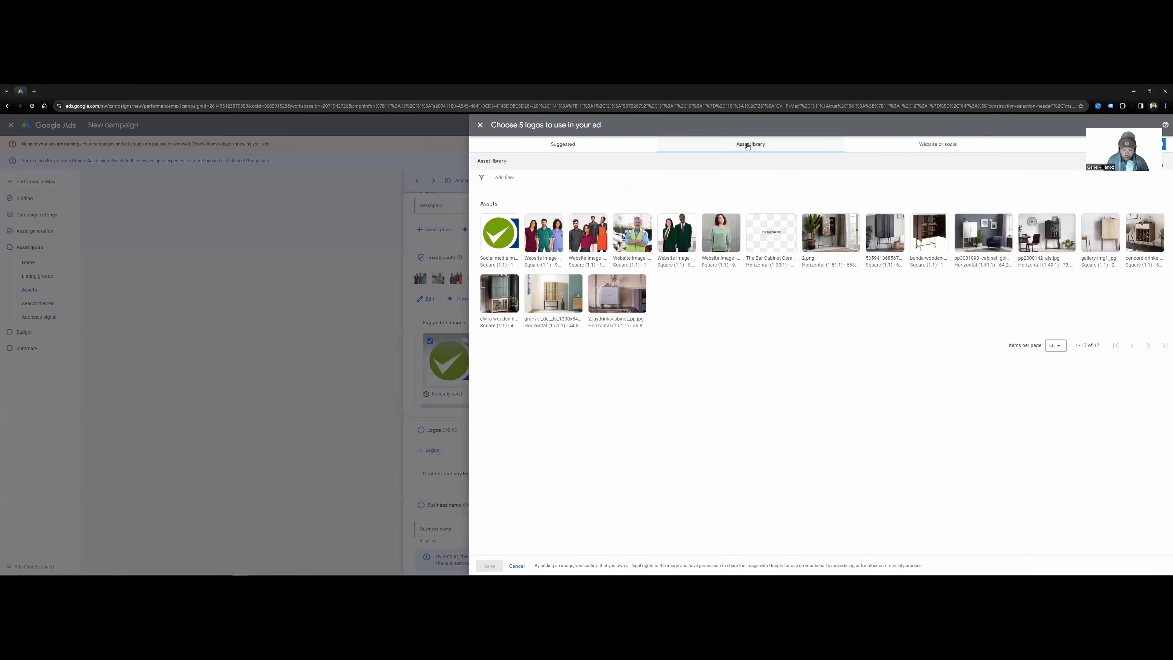
pyautogui.click(491, 238)
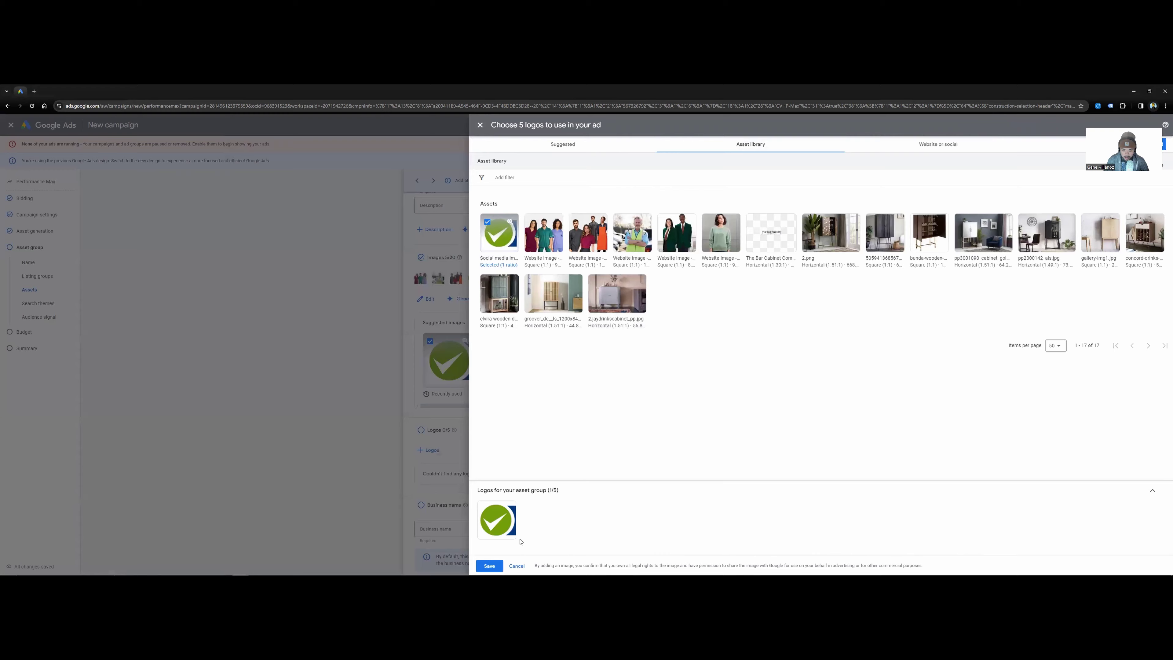
pyautogui.click(489, 565)
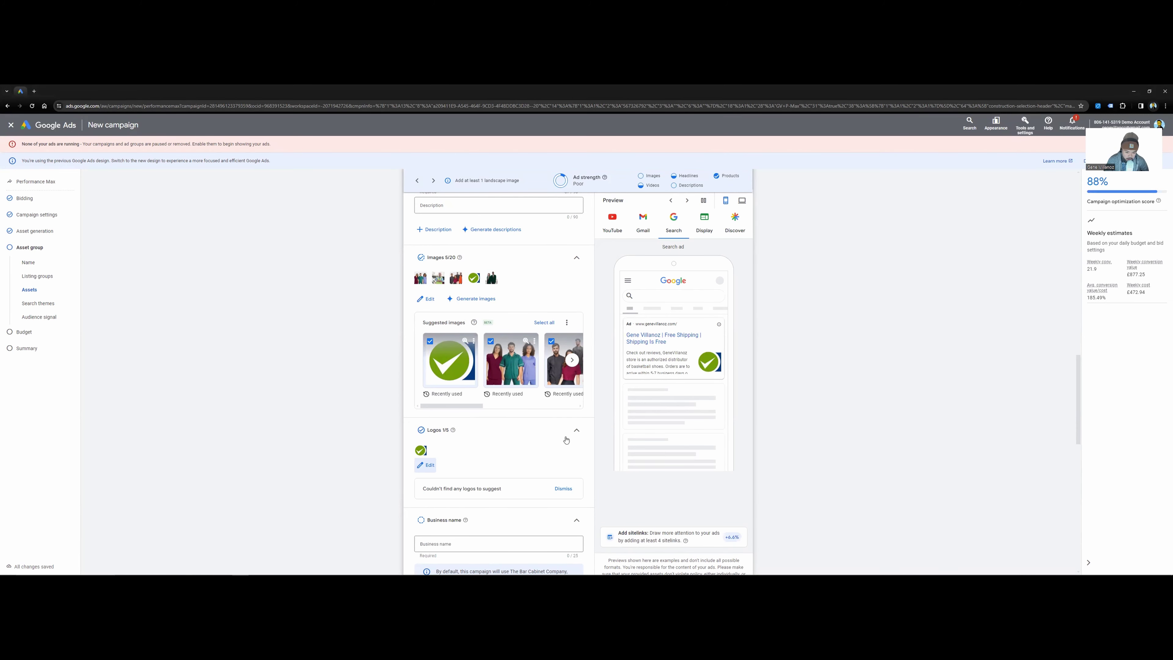
# Step: Fill in the asset group's business name with the store owner's full name
pyautogui.scroll(-3, 490, 445)
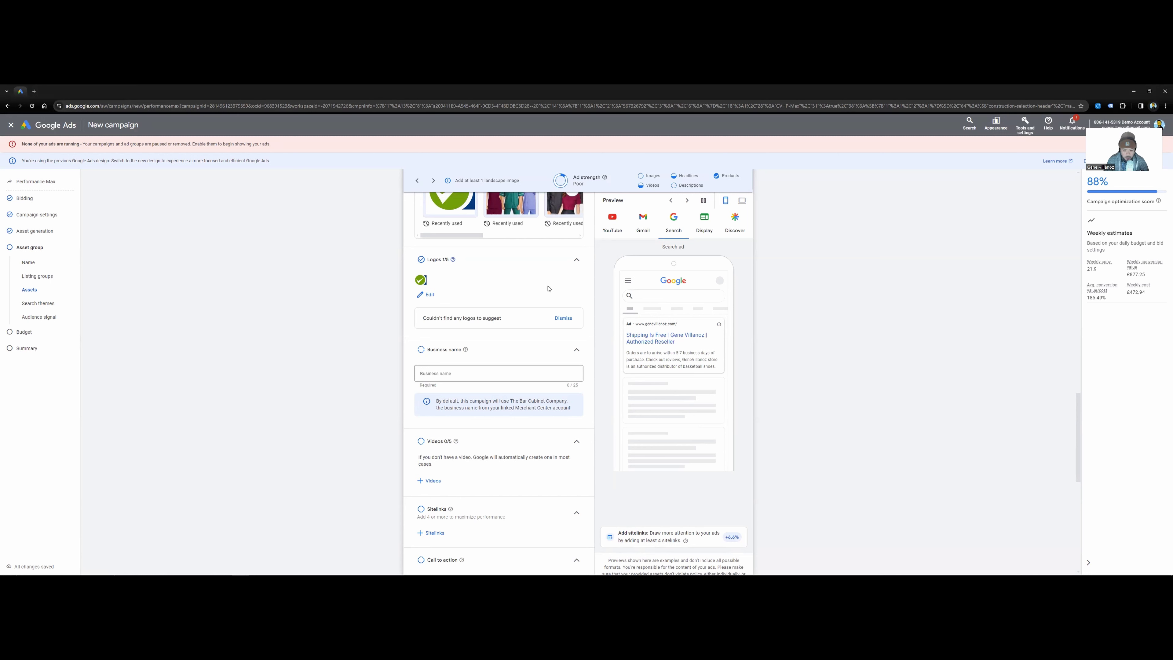
pyautogui.click(545, 374)
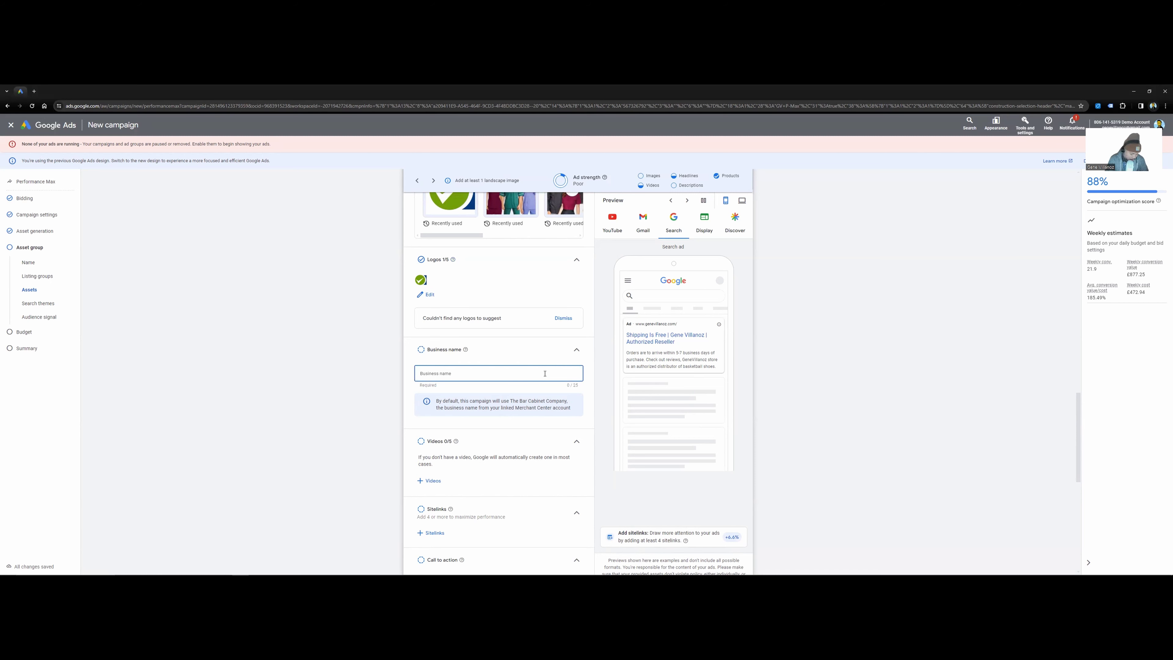
pyautogui.write('Gene Villanoz')
# Step: View the YouTube video selection for the asset group, then review the long headlines, descriptions, images and logo already added
pyautogui.scroll(-3, 516, 393)
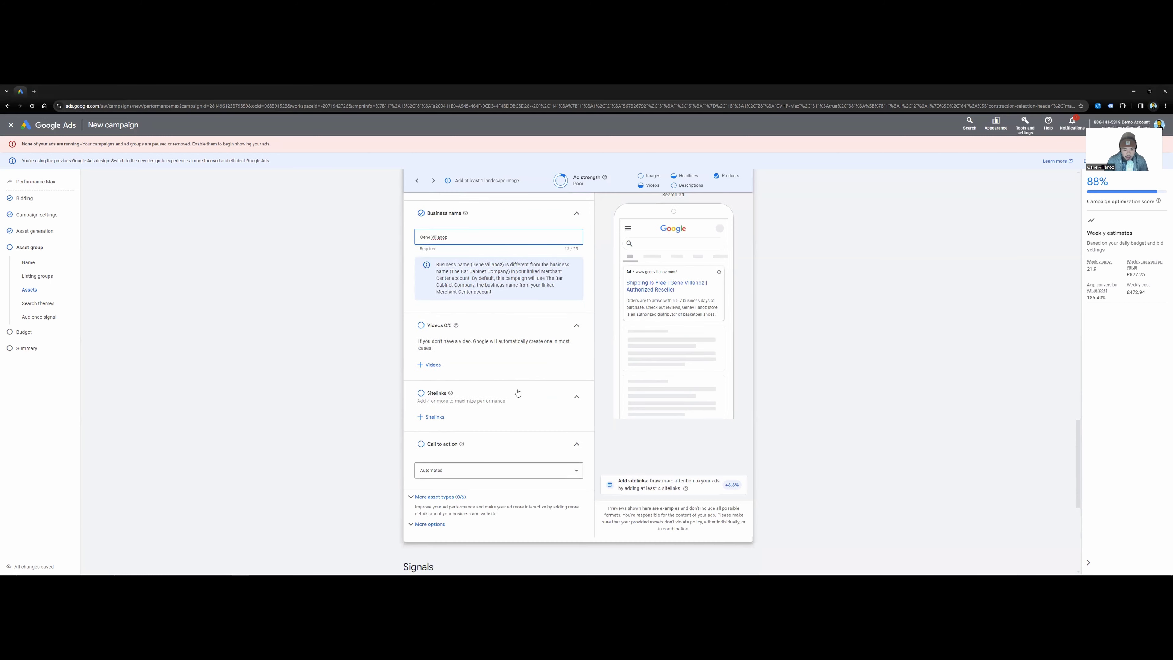
pyautogui.click(428, 366)
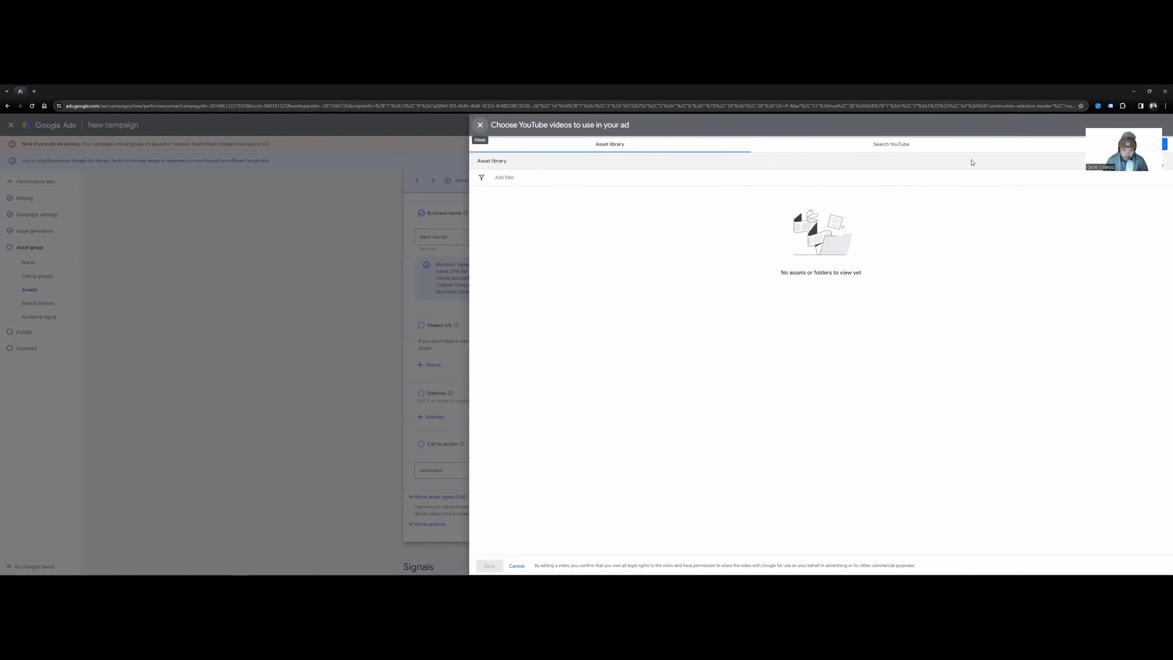
pyautogui.click(480, 125)
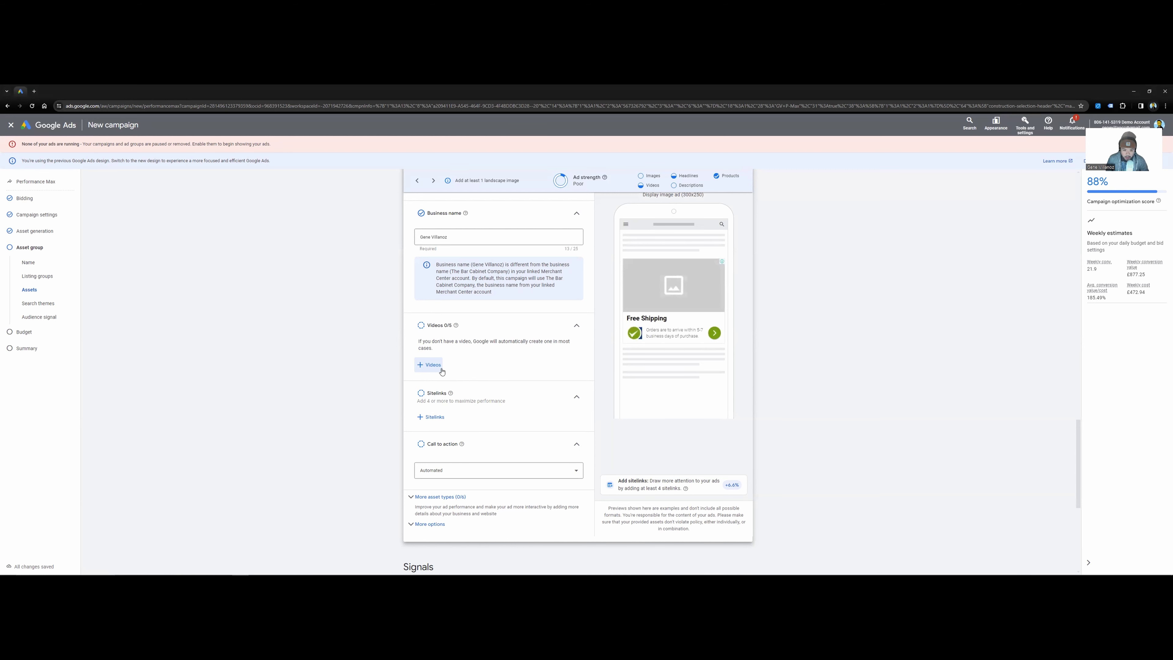
pyautogui.scroll(10, 491, 276)
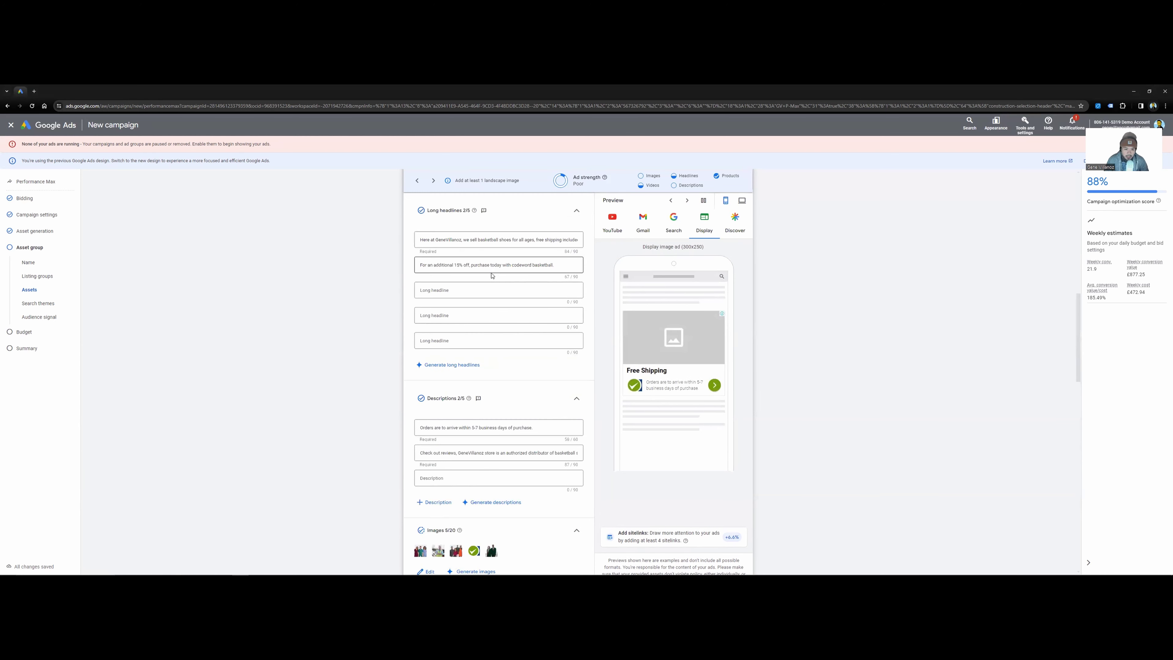
pyautogui.scroll(-5, 487, 375)
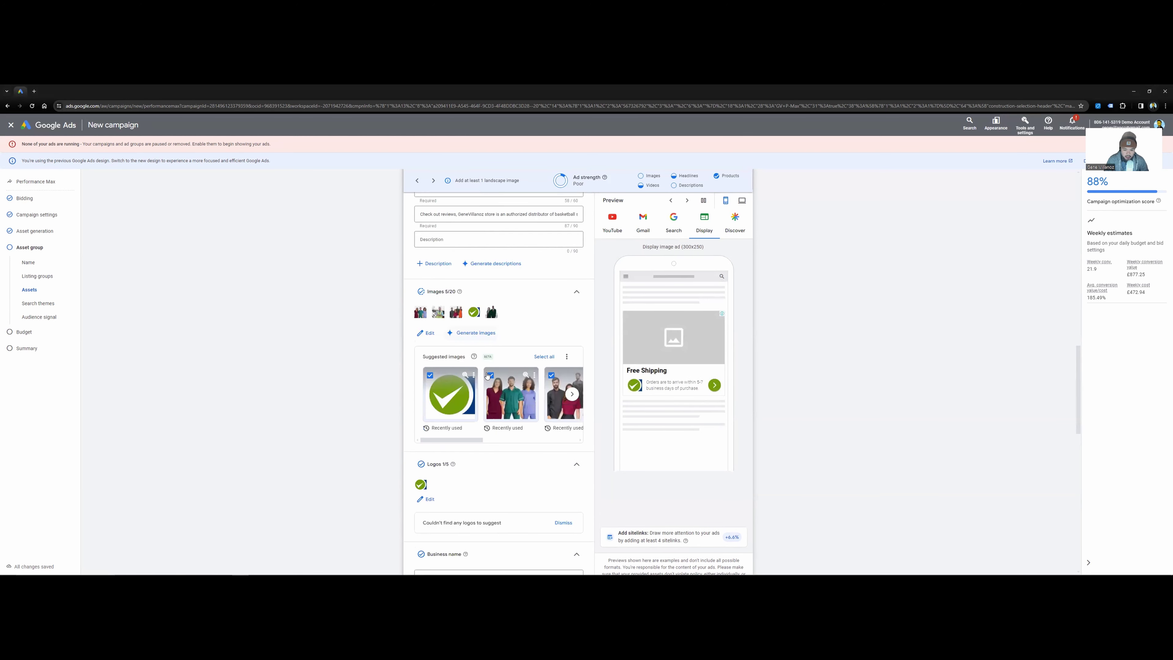
pyautogui.scroll(-5, 487, 376)
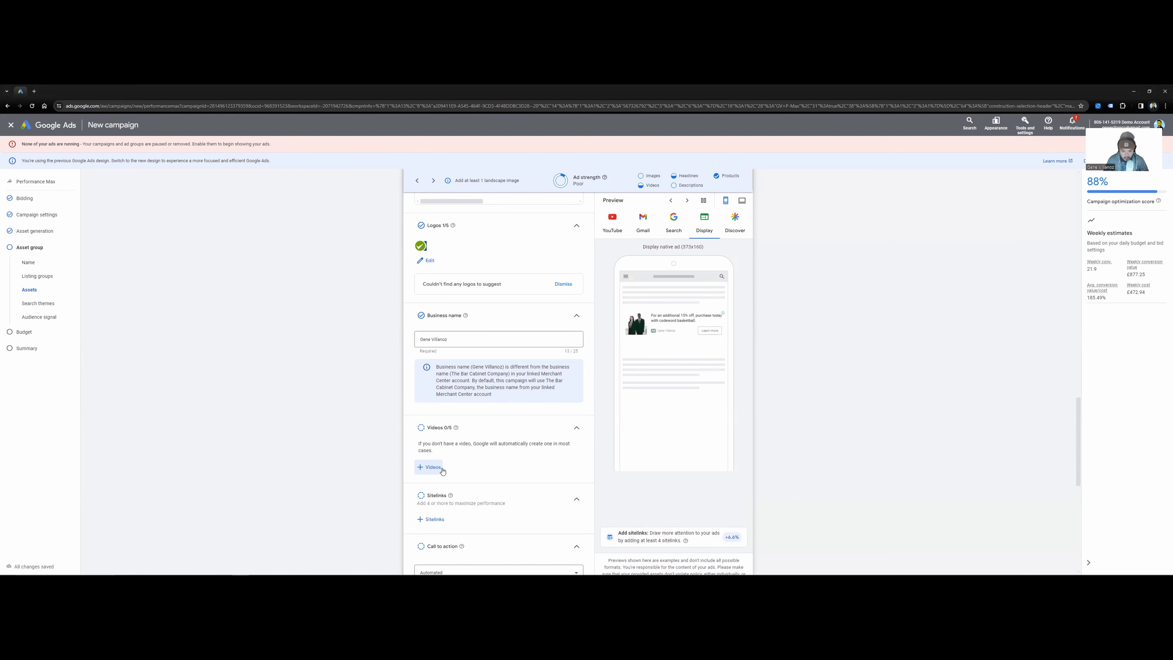
pyautogui.scroll(-2, 485, 462)
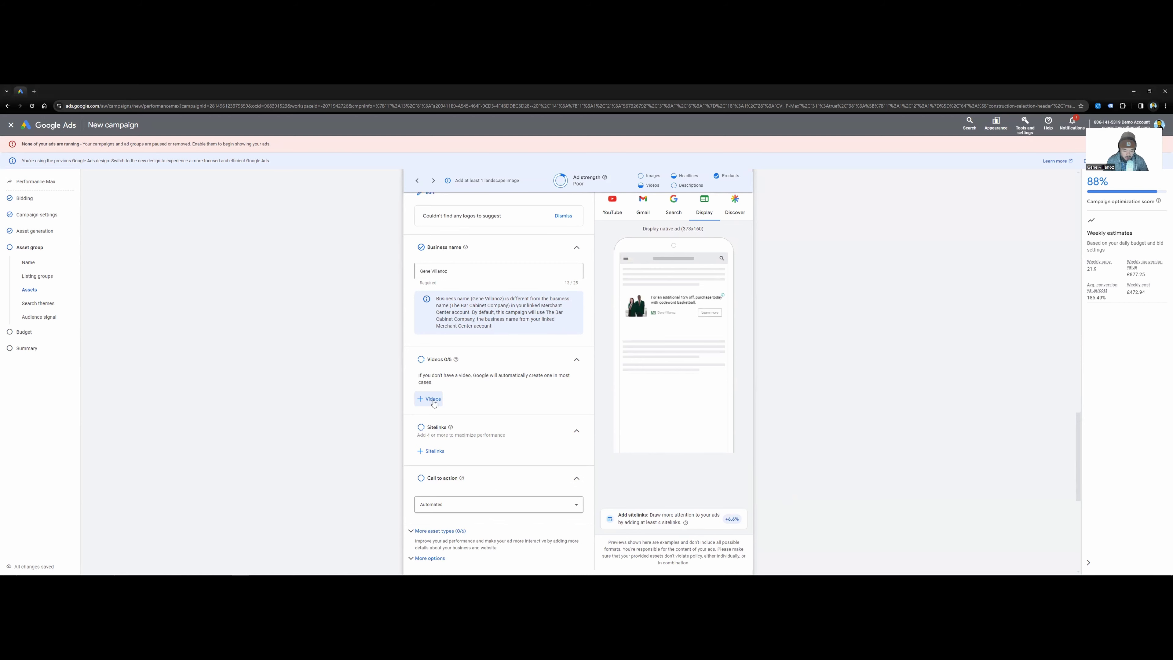
# Step: View the existing sitelinks in the asset library without adding any to the campaign
pyautogui.click(435, 452)
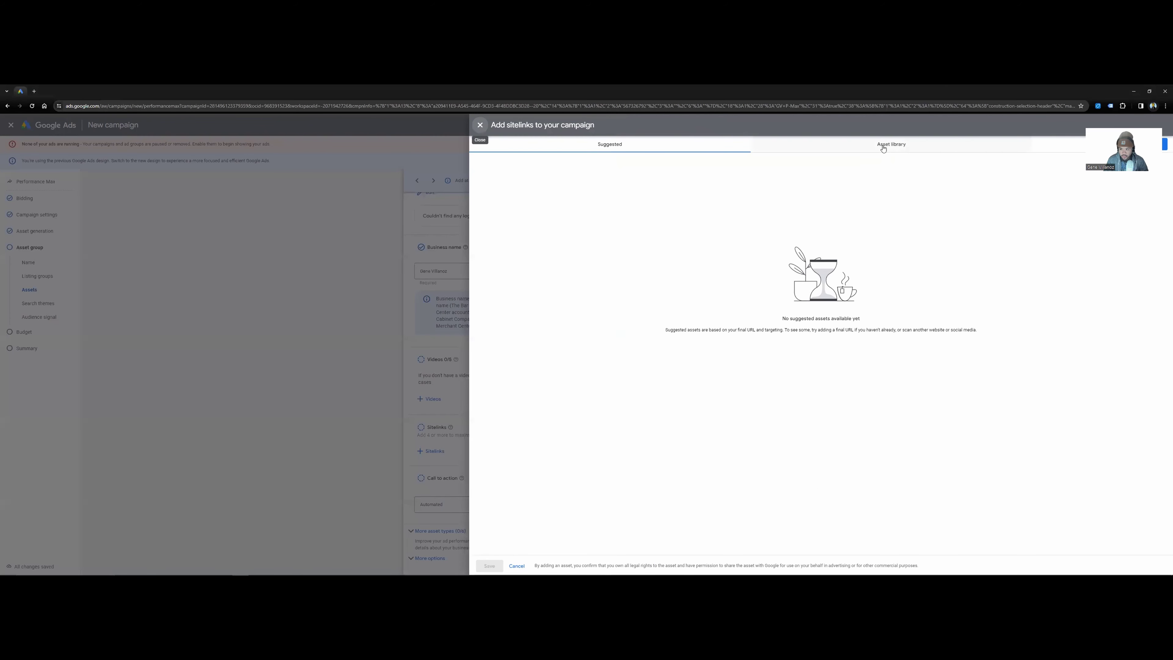
pyautogui.click(888, 144)
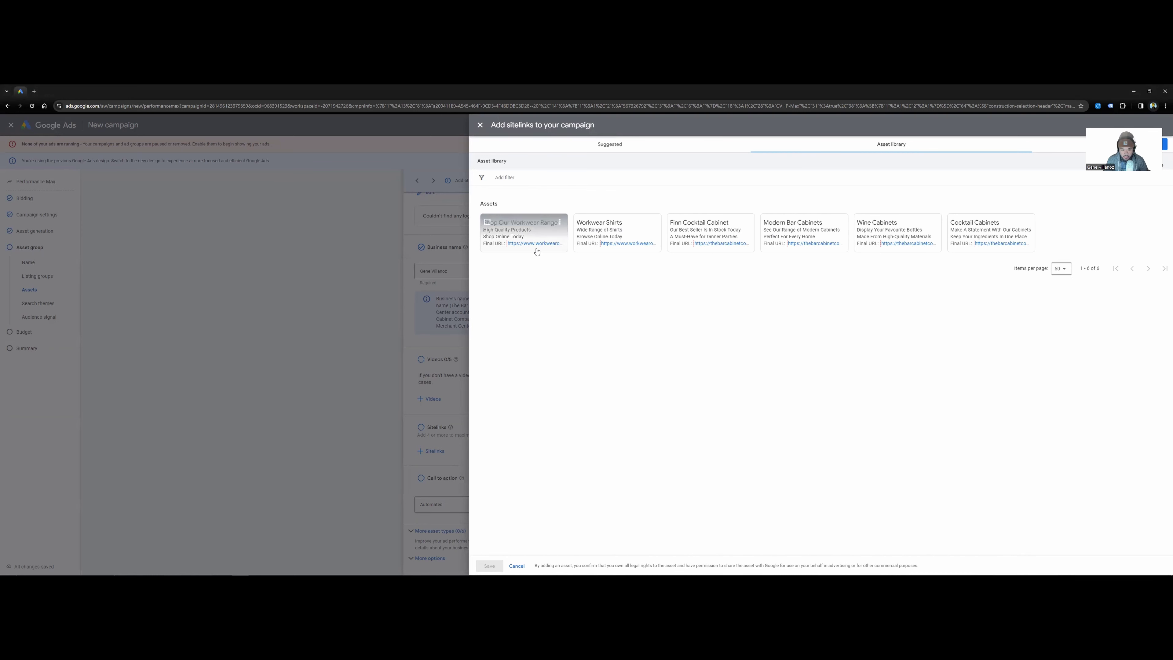
pyautogui.click(480, 125)
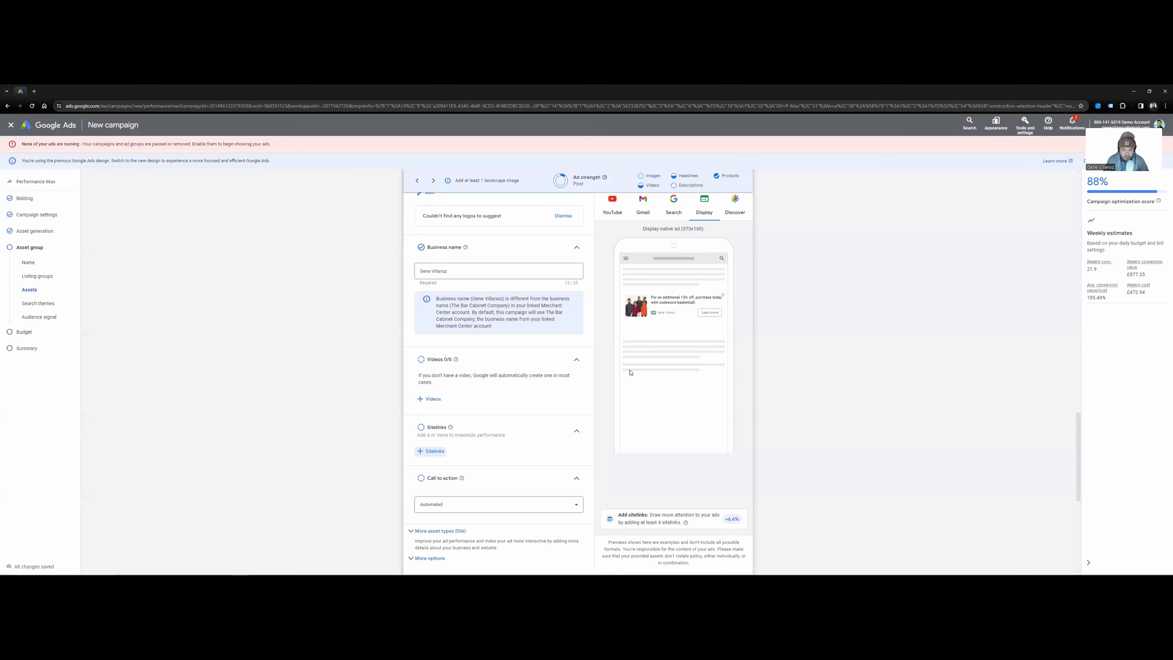
# Step: Set the asset group's call to action to "Shop now"
pyautogui.scroll(-3, 597, 460)
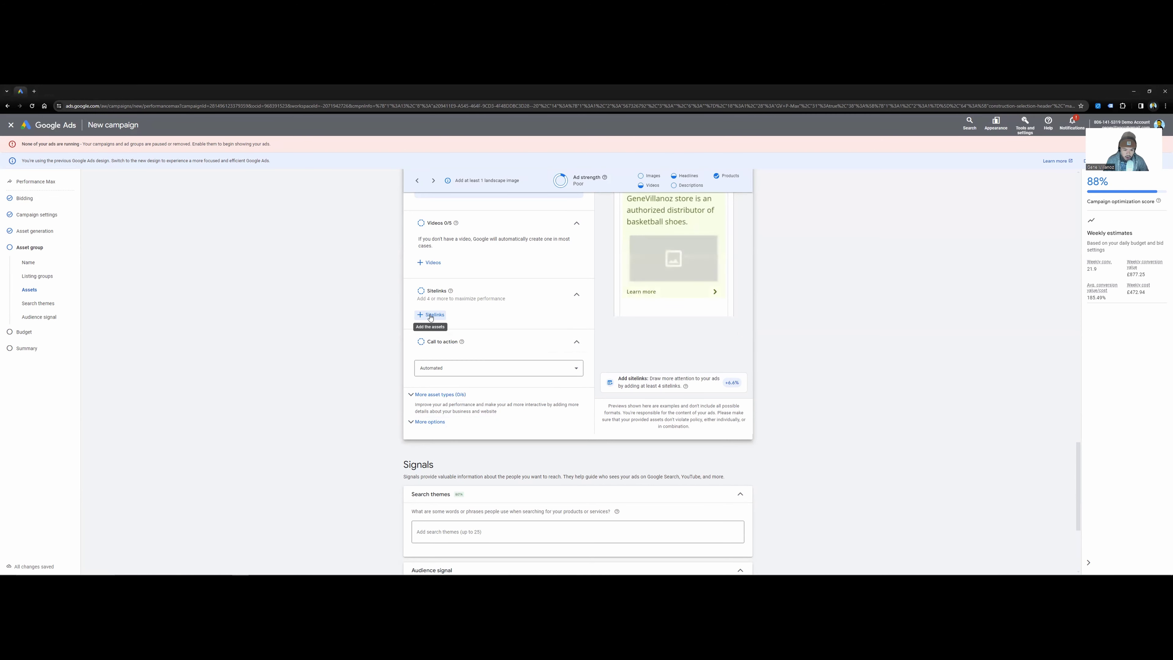
pyautogui.click(576, 368)
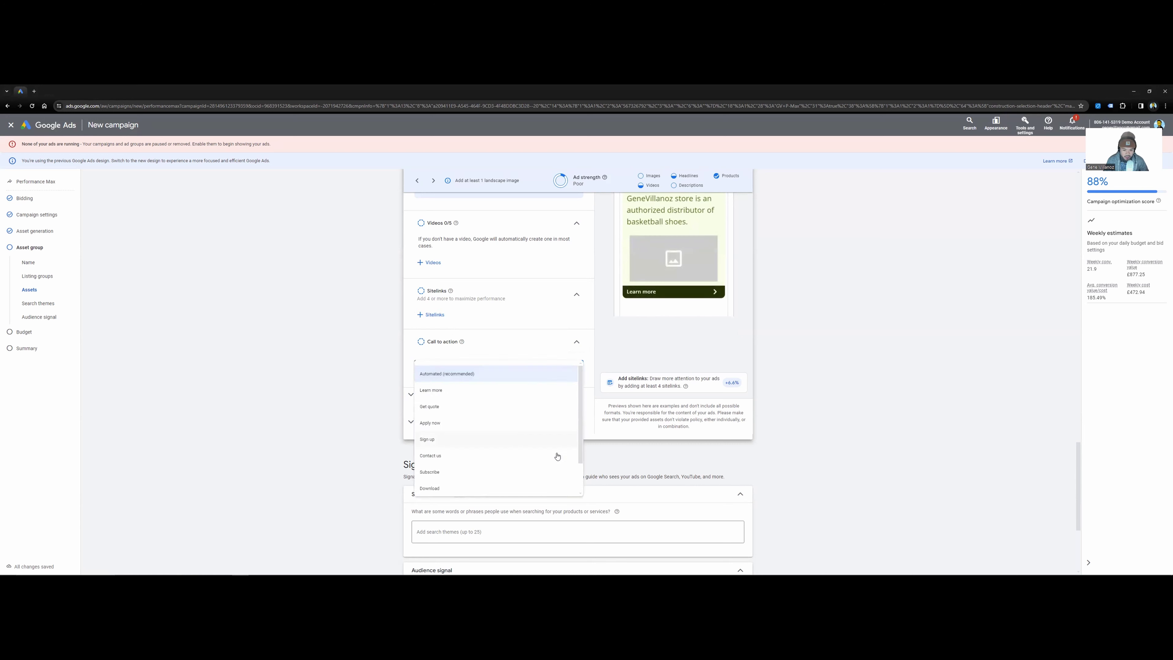
pyautogui.scroll(-3, 557, 456)
pyautogui.click(487, 488)
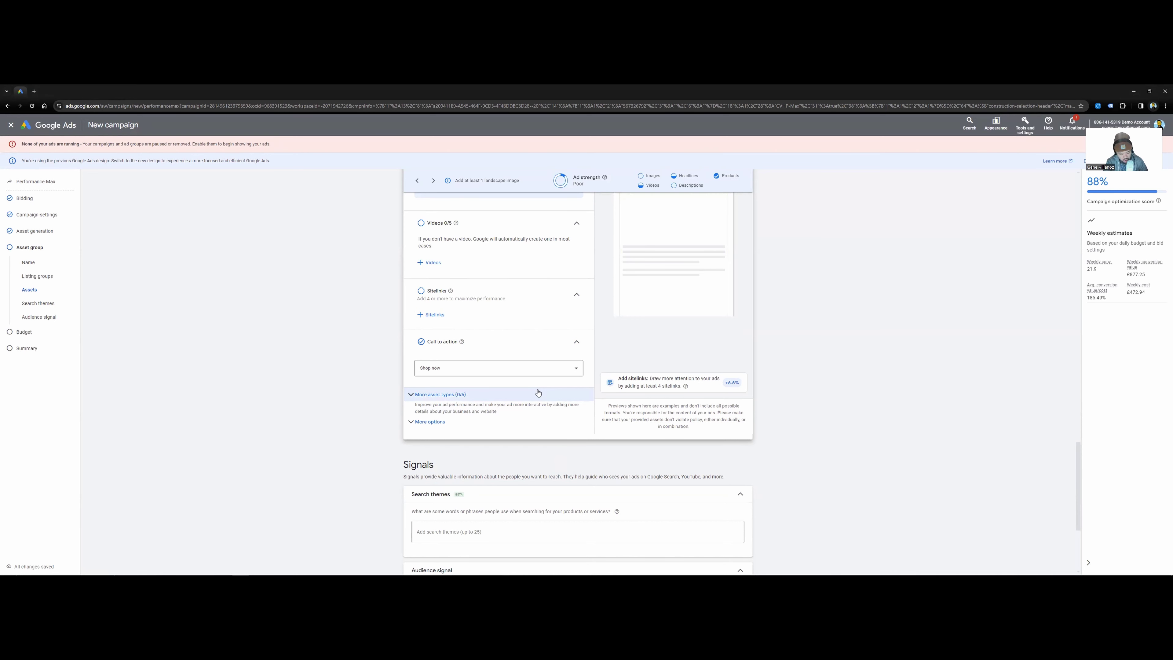
# Step: Expand the additional asset types and view the campaign-level price assets without applying any
pyautogui.click(461, 396)
pyautogui.scroll(-4, 485, 425)
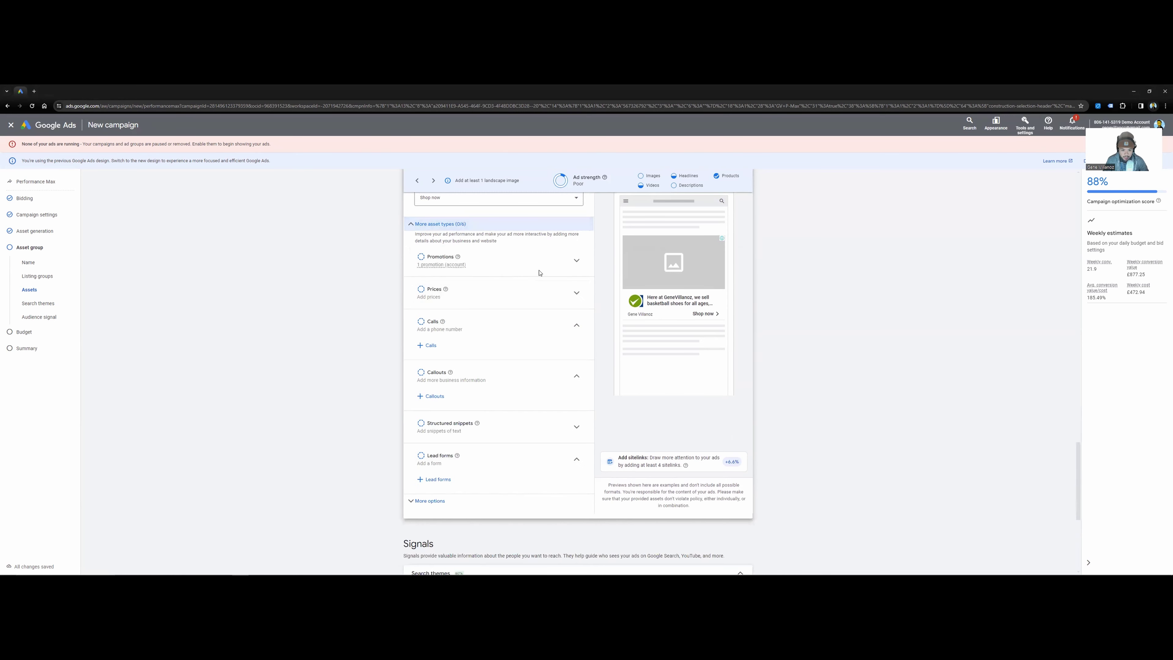
pyautogui.click(570, 301)
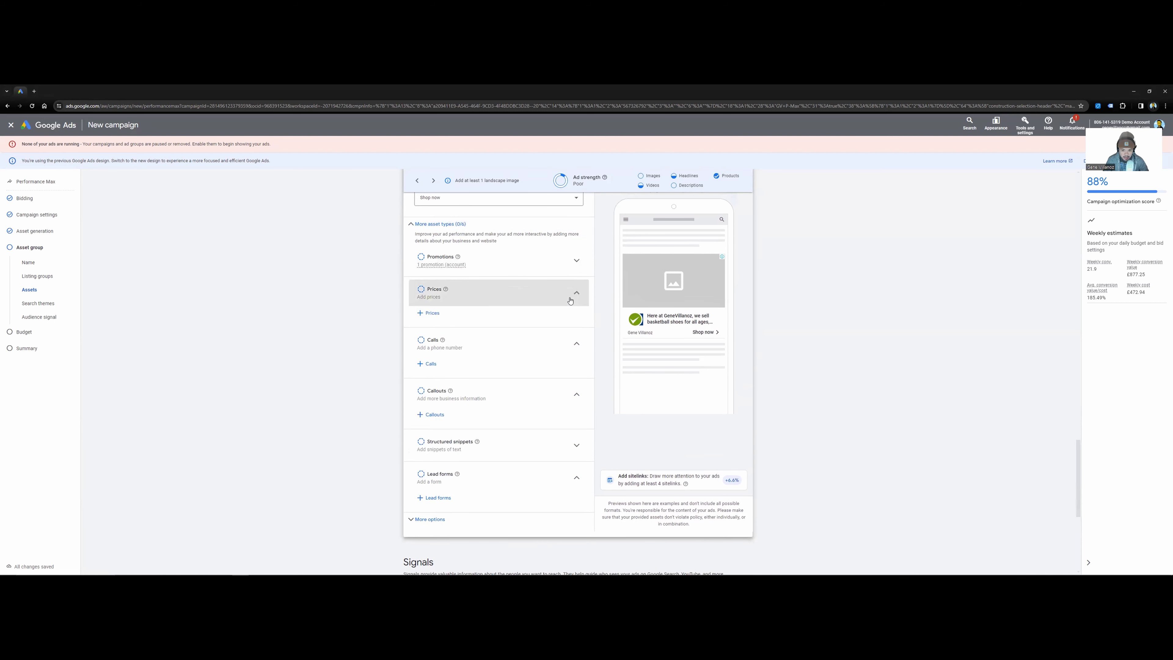
pyautogui.click(431, 313)
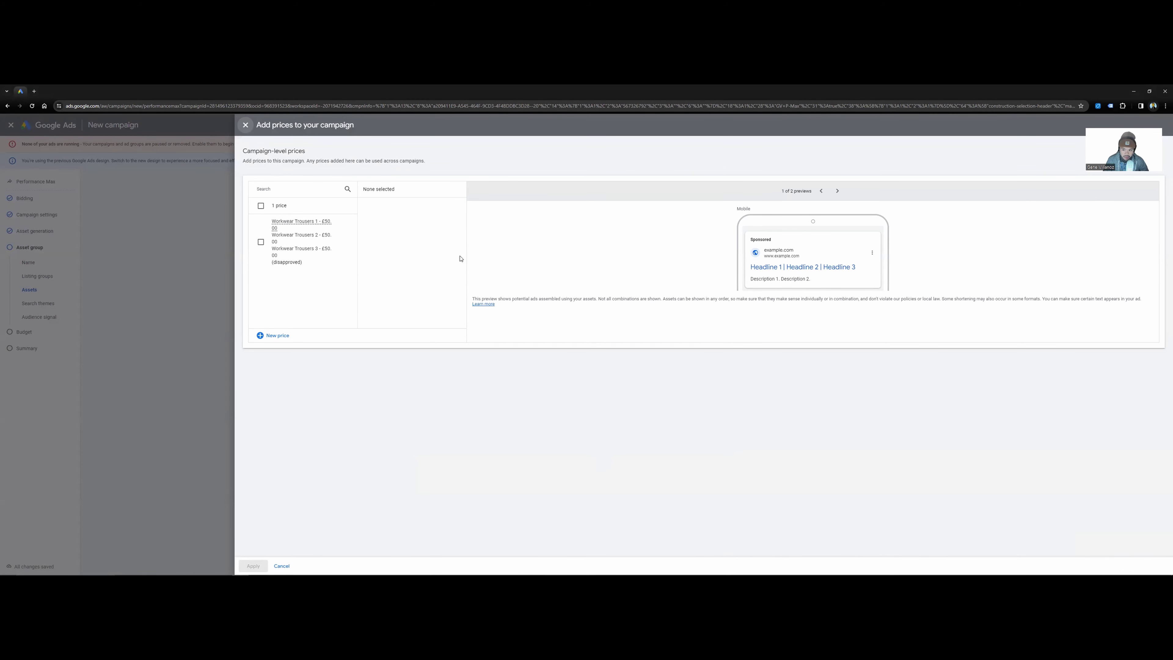
pyautogui.click(245, 125)
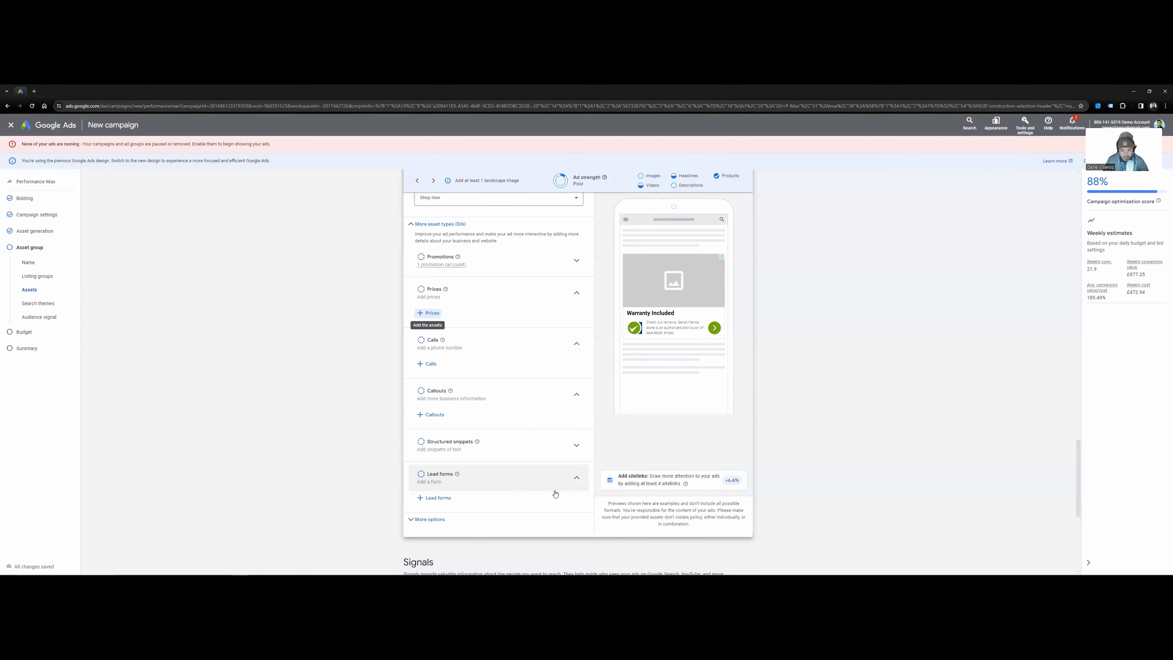
pyautogui.scroll(15, 554, 462)
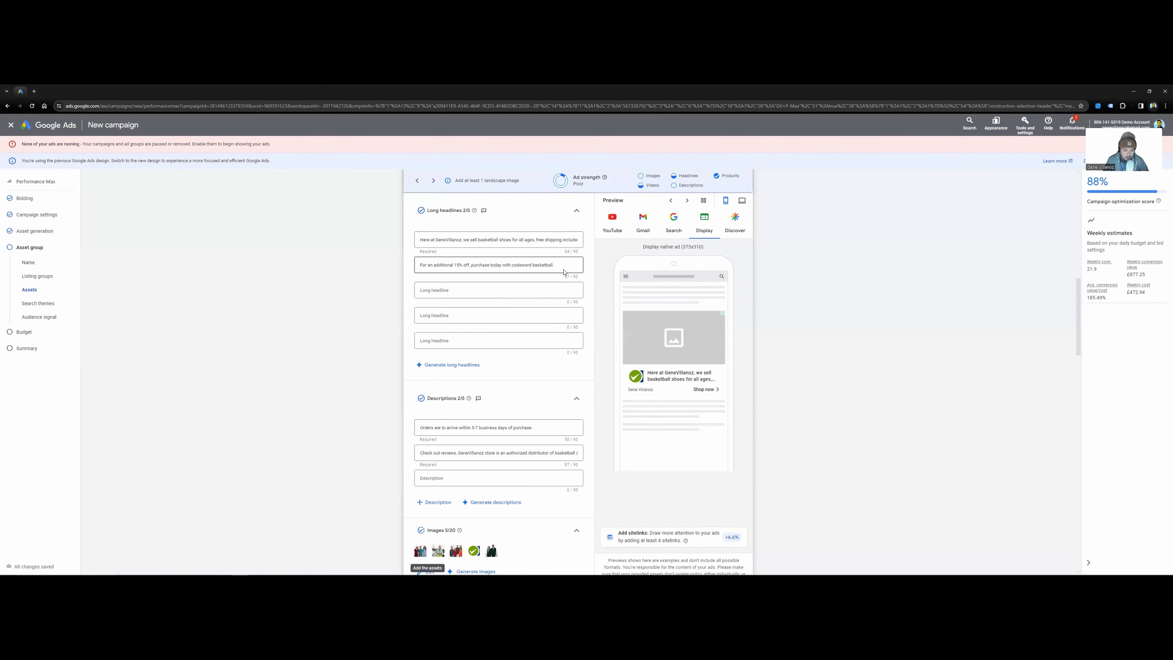
pyautogui.scroll(-15, 563, 324)
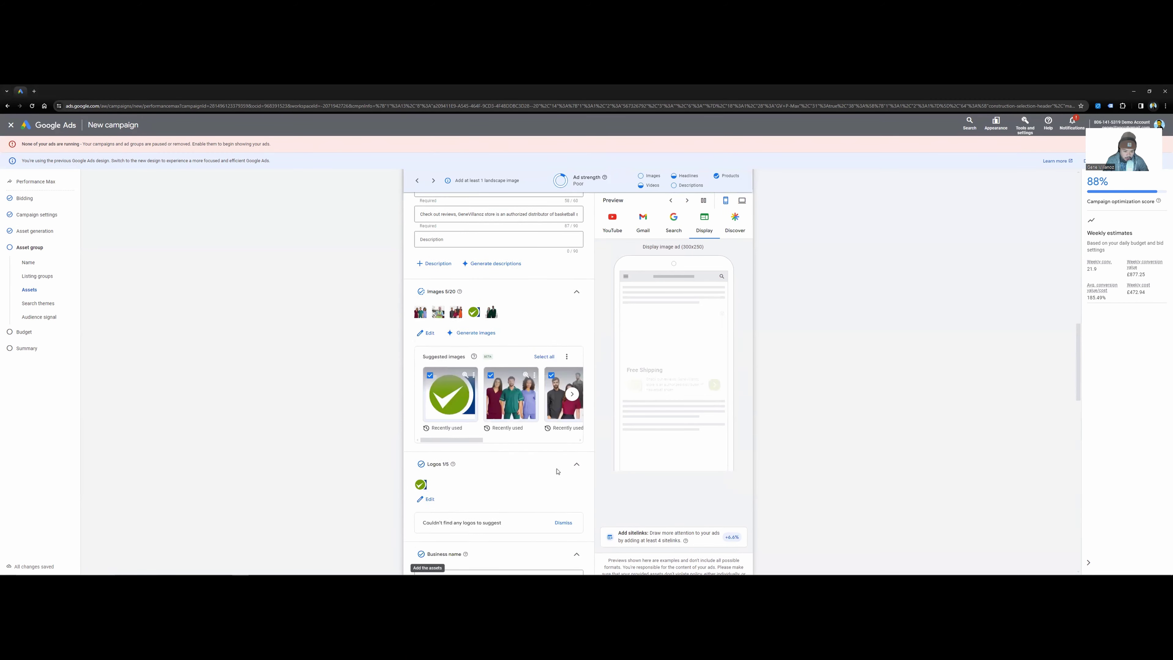
pyautogui.scroll(-2, 531, 475)
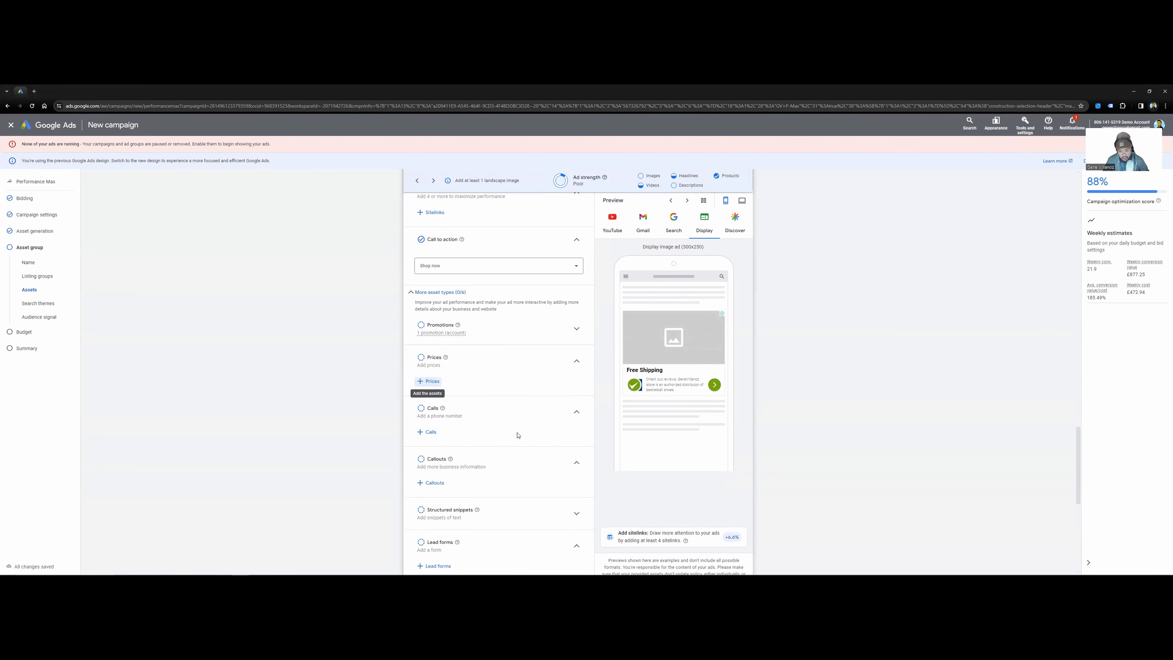
# Step: View the existing campaign-level callout assets through the end of the list without applying any
pyautogui.scroll(-2, 480, 425)
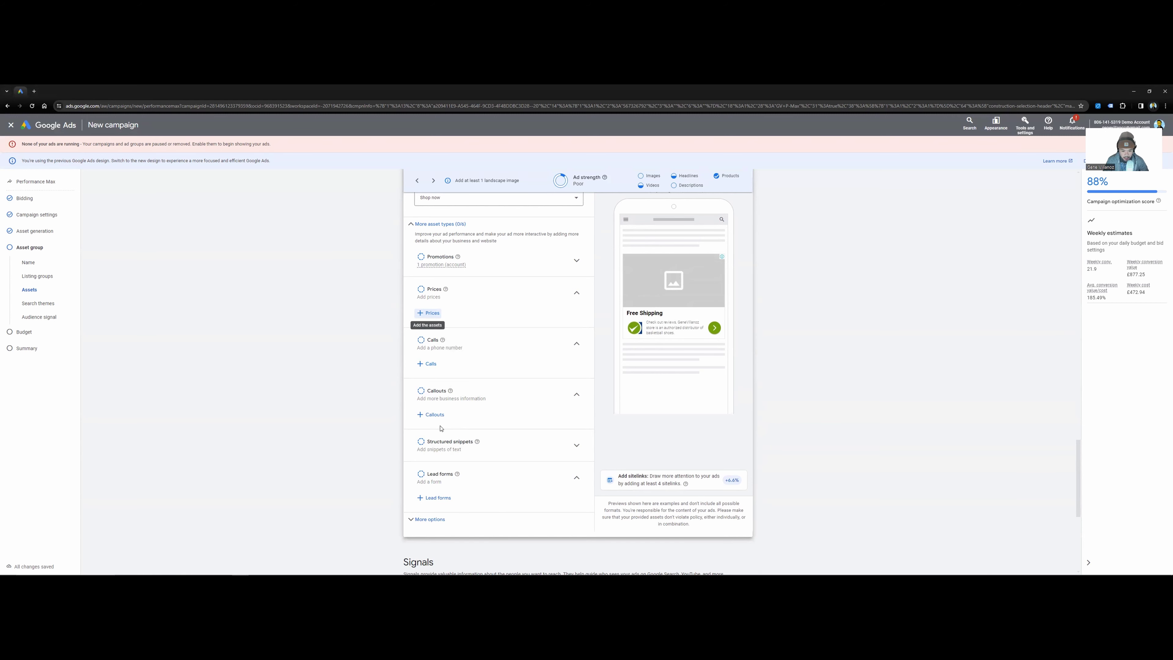
pyautogui.click(439, 415)
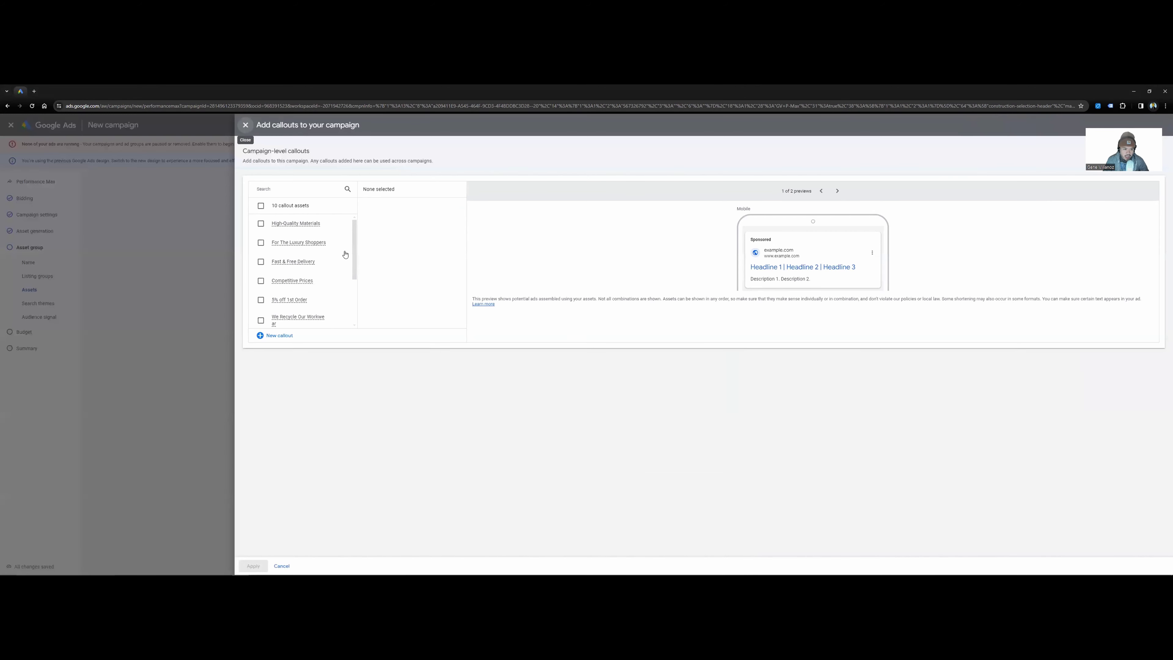
pyautogui.scroll(3, 359, 307)
pyautogui.moveTo(355, 238); pyautogui.dragTo(360, 310)
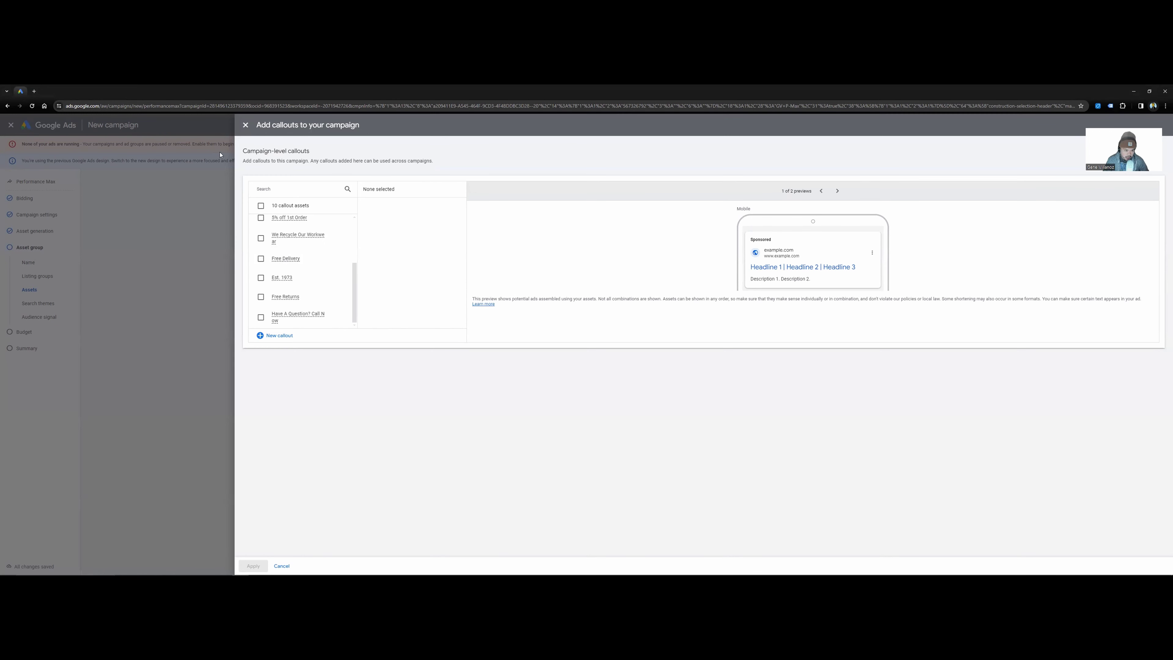
pyautogui.click(245, 124)
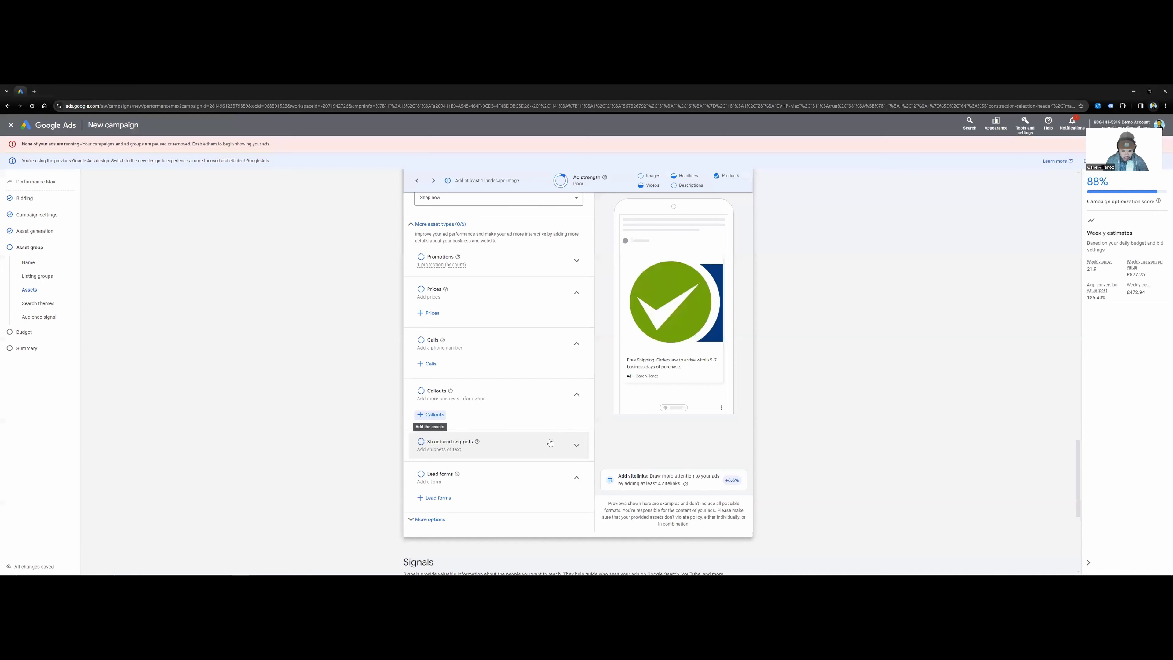
# Step: Expand the structured snippets section and view the snippets in the asset library without adding any to the campaign
pyautogui.click(566, 444)
pyautogui.click(445, 465)
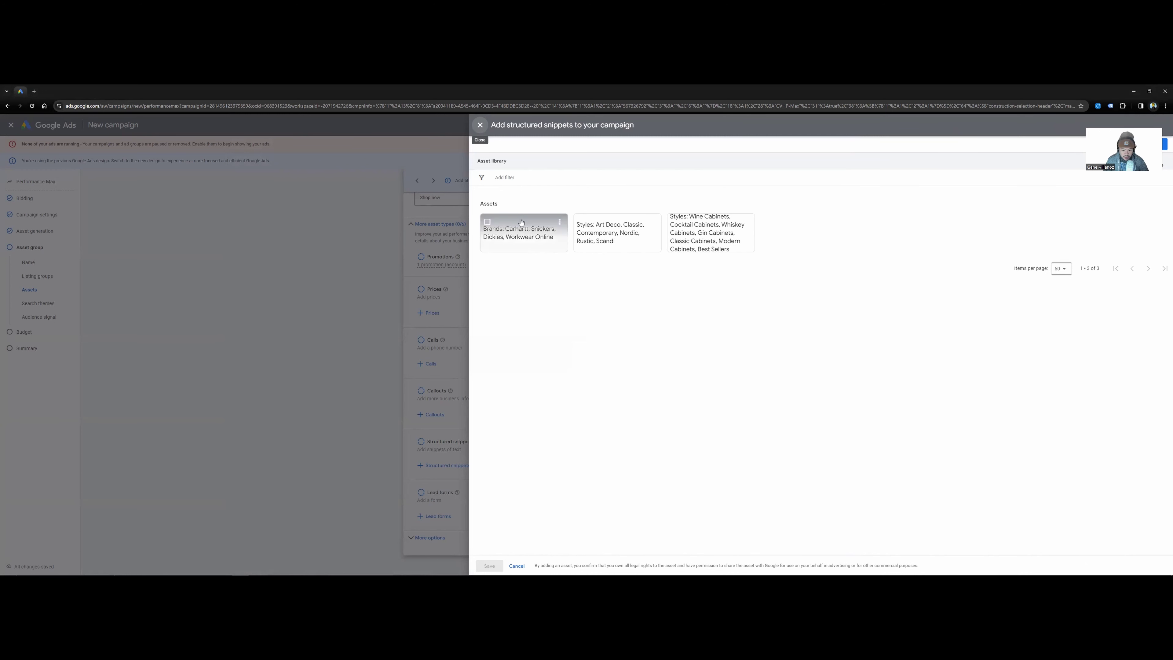
pyautogui.click(480, 125)
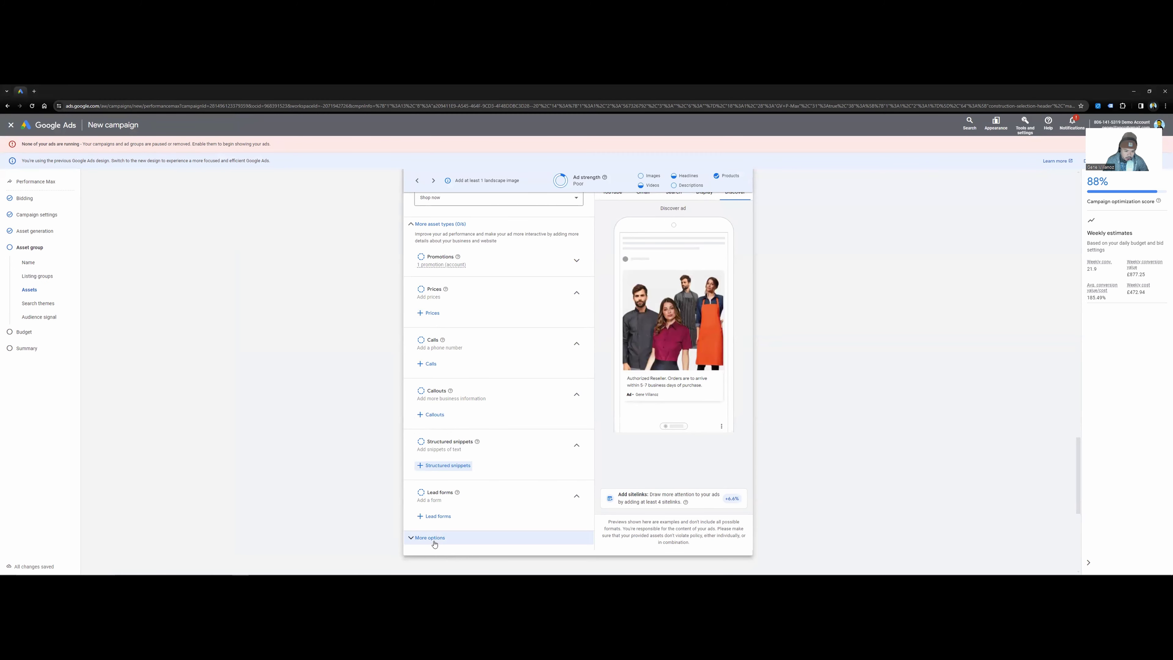
# Step: Expand the asset group's further options and set the two display path fields to "adidas shoes" and "basketball shoe"
pyautogui.scroll(10, 783, 387)
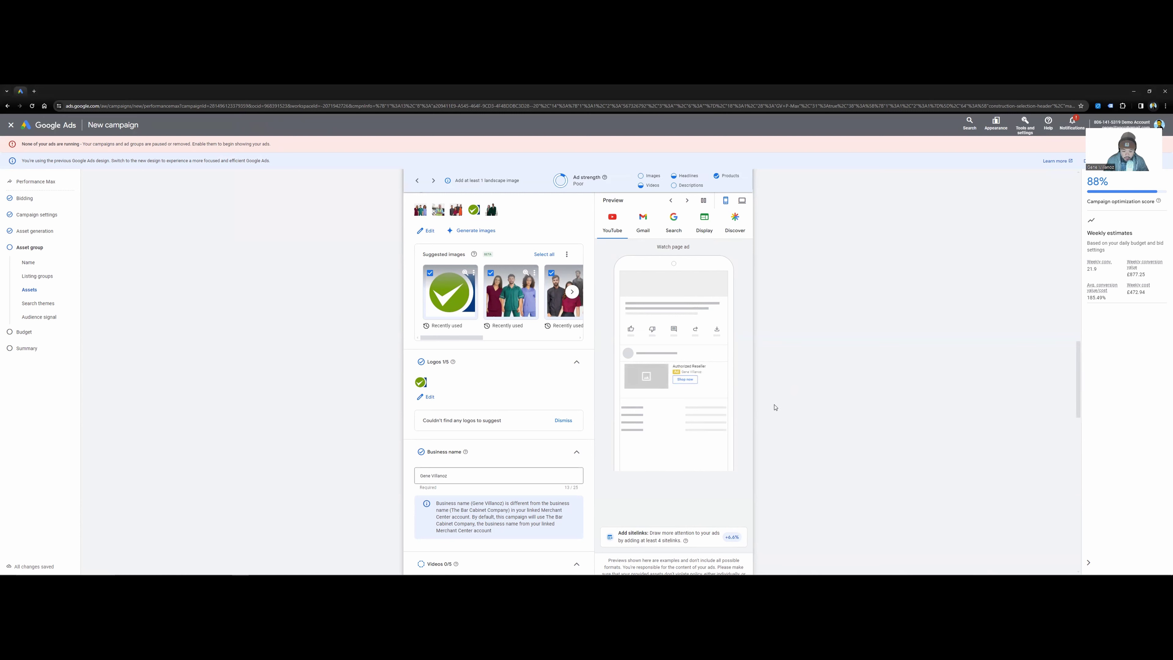
pyautogui.scroll(-15, 775, 407)
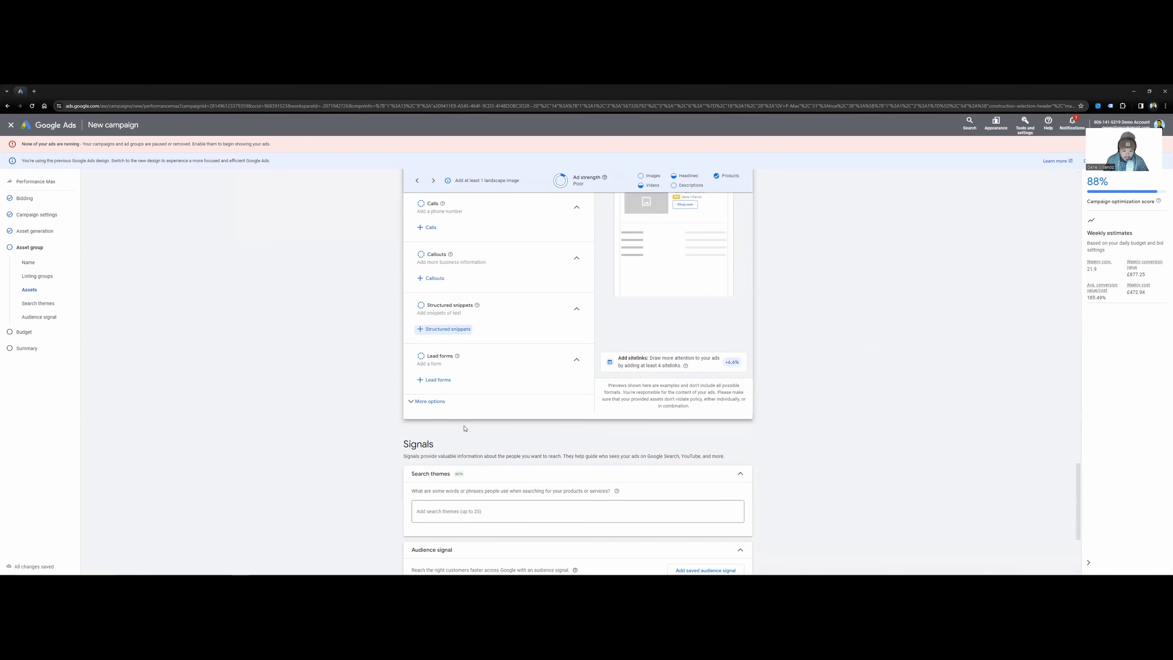
pyautogui.click(438, 401)
pyautogui.scroll(-3, 450, 281)
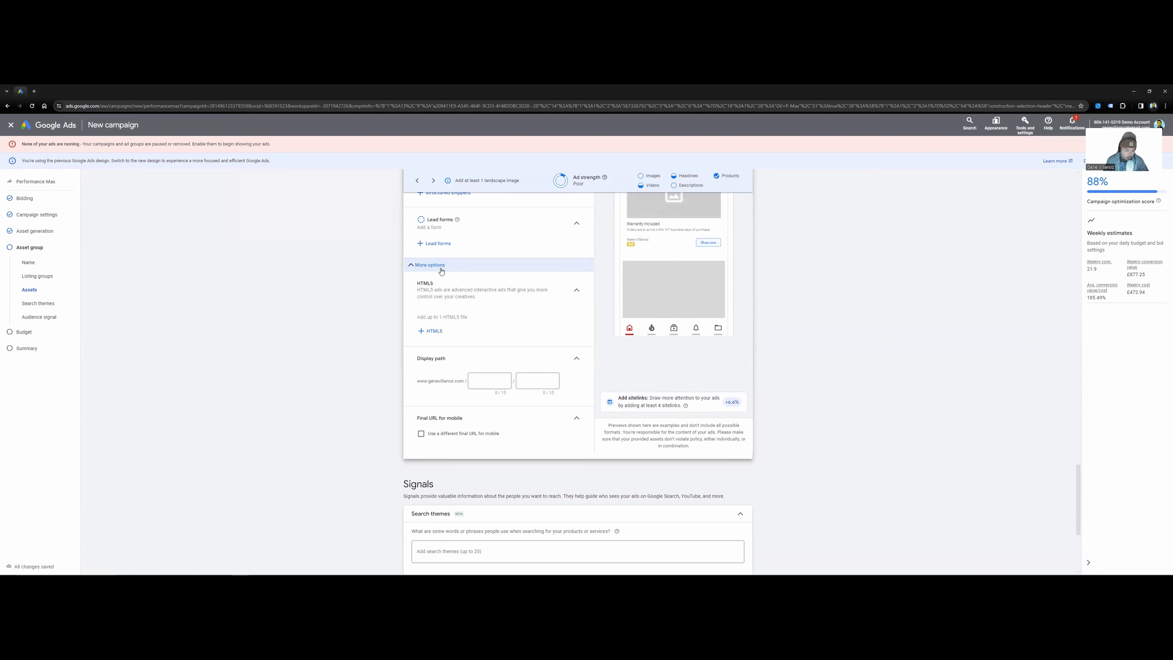
pyautogui.click(489, 380)
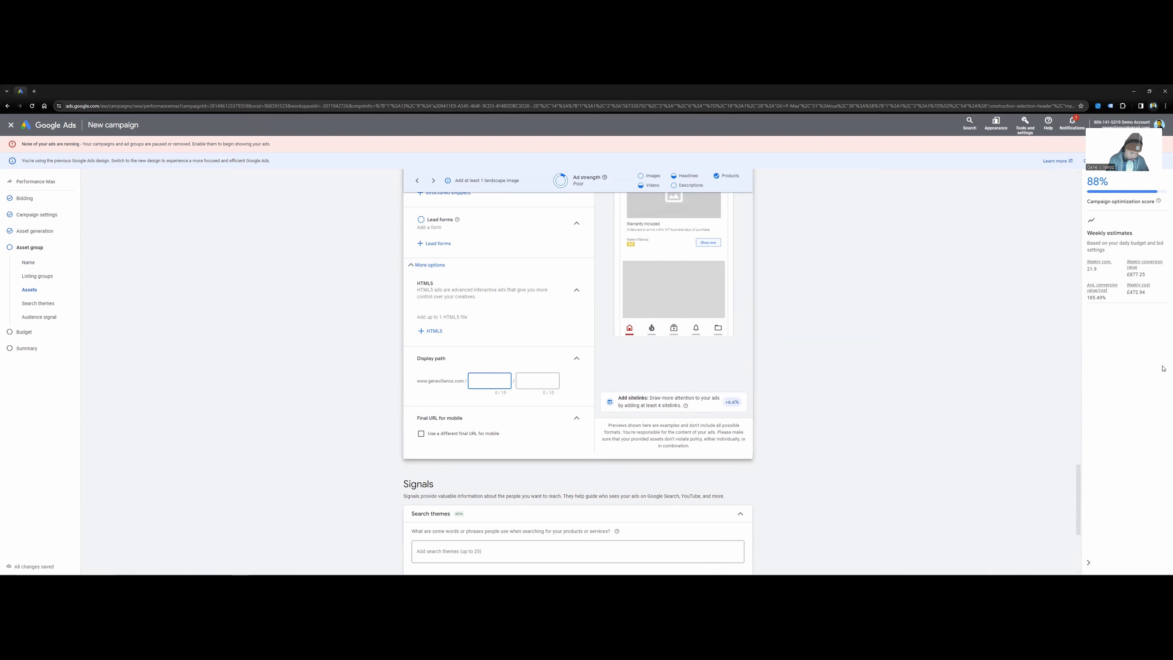
pyautogui.write('adi')
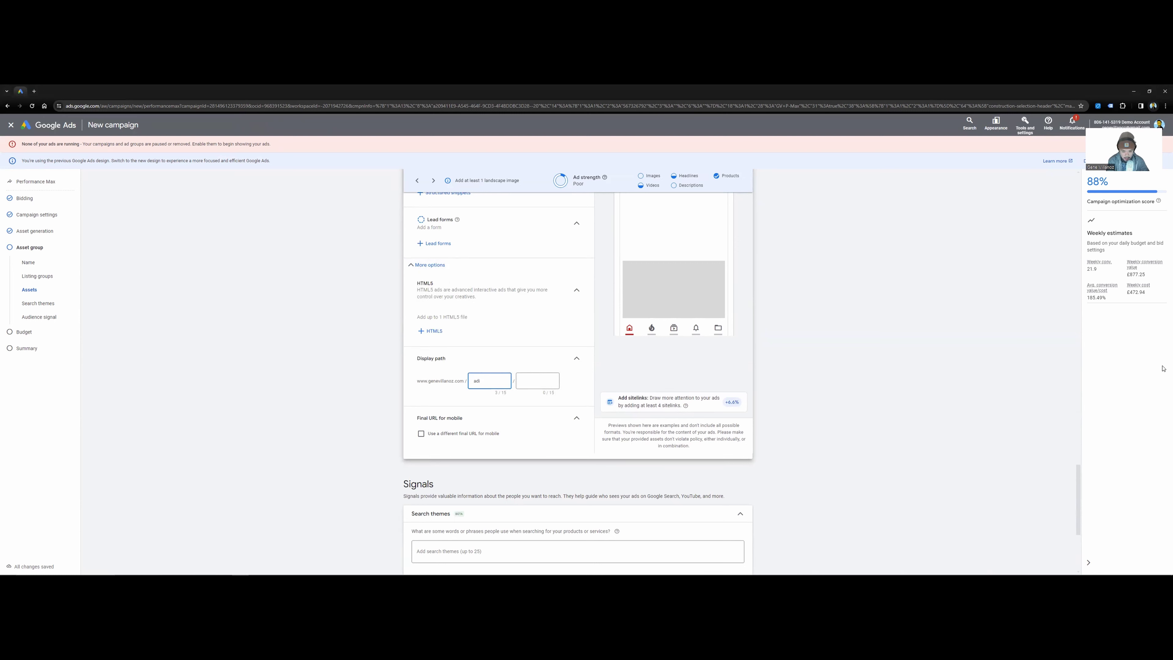
pyautogui.write('dastasbas')
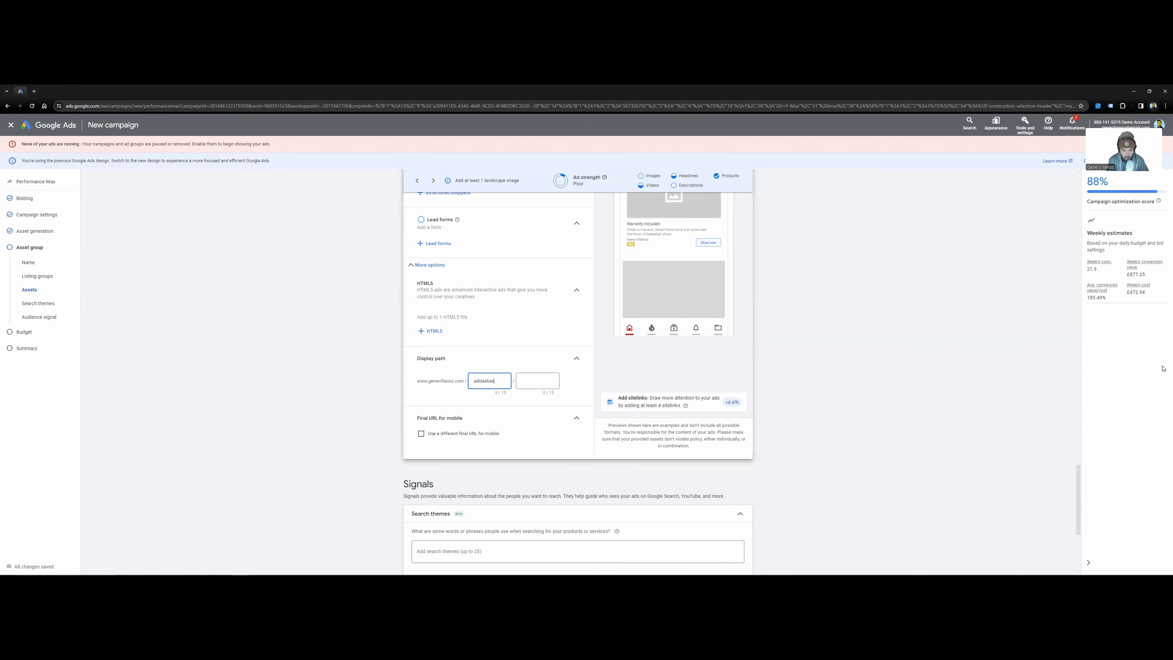
pyautogui.write('ke')
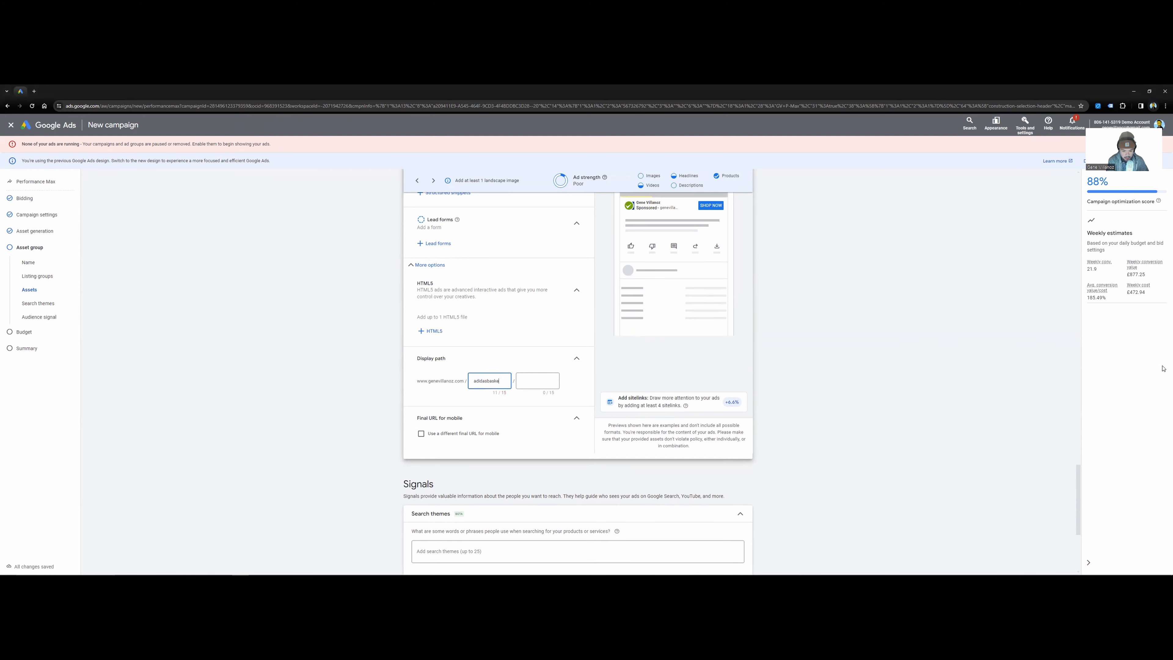
pyautogui.write('tbahoes')
pyautogui.press('Tab')
pyautogui.write('bas')
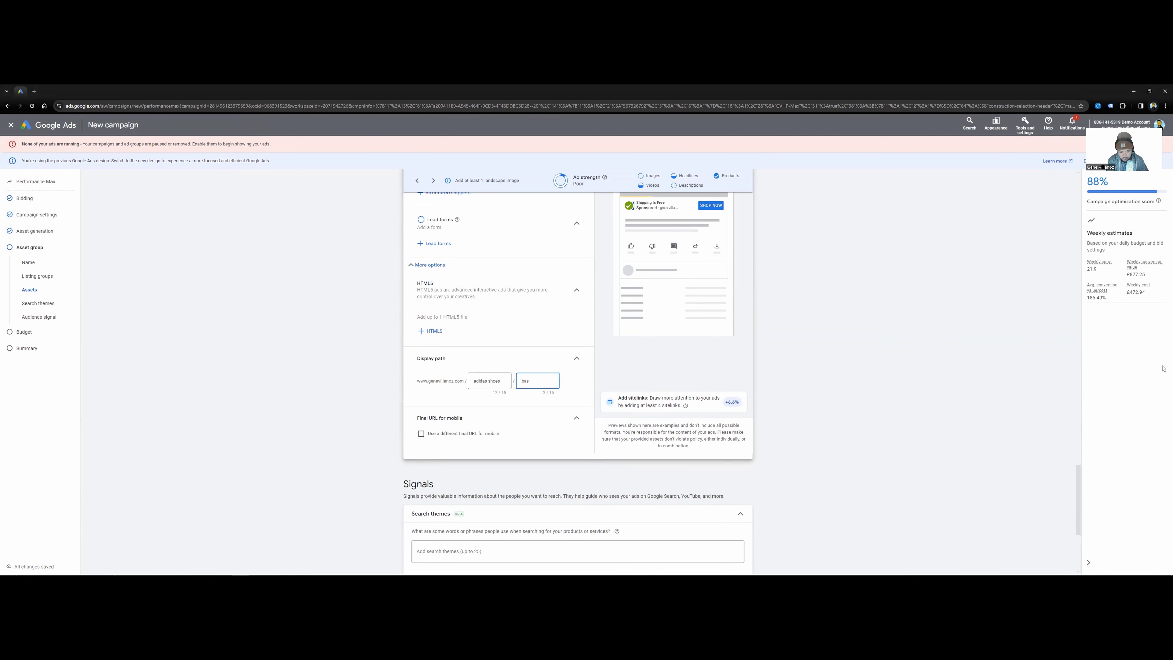
pyautogui.write('letball shoe')
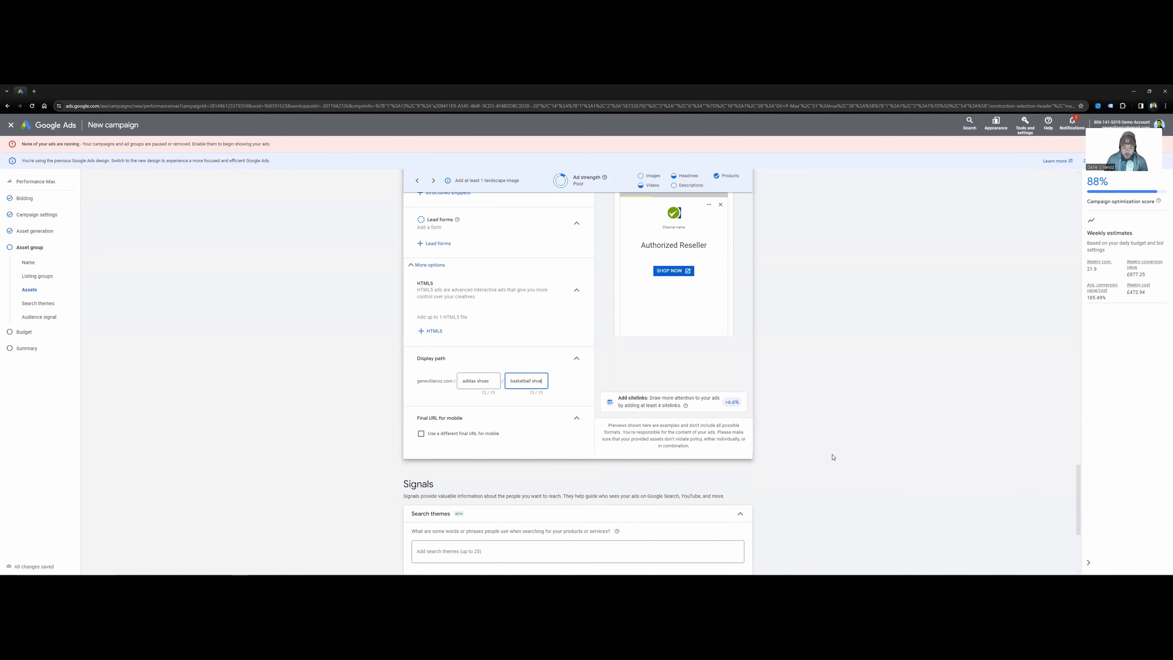
# Step: Add "basketball shoes" and "adidas" as search themes in the asset group's signals
pyautogui.scroll(-5, 654, 463)
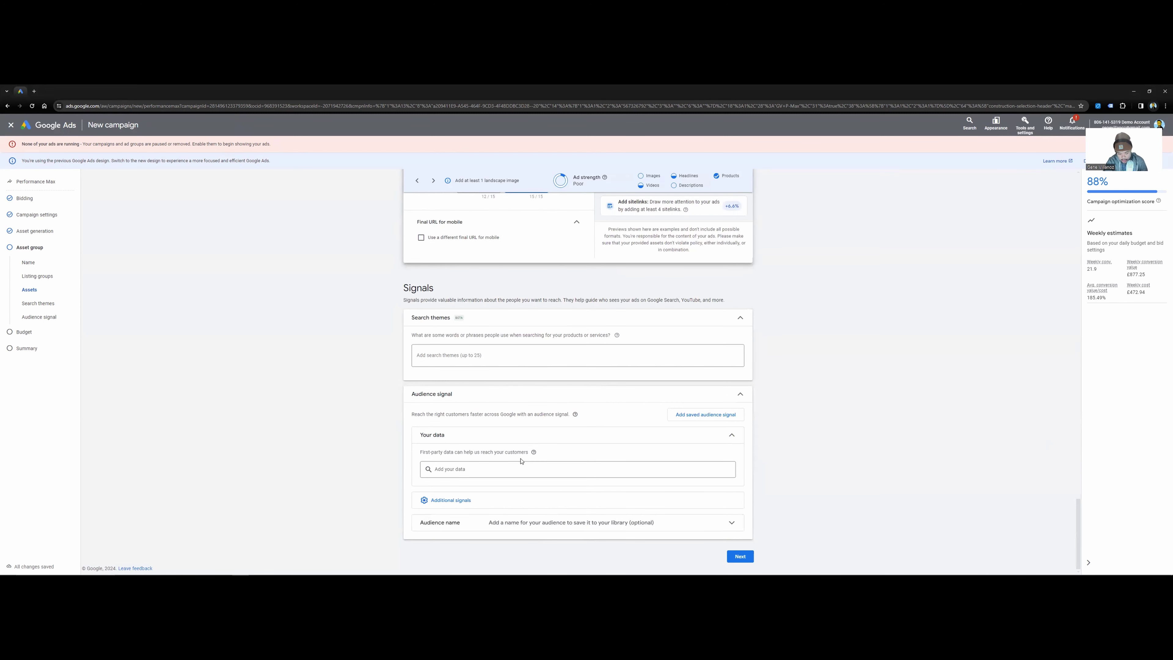
pyautogui.click(511, 358)
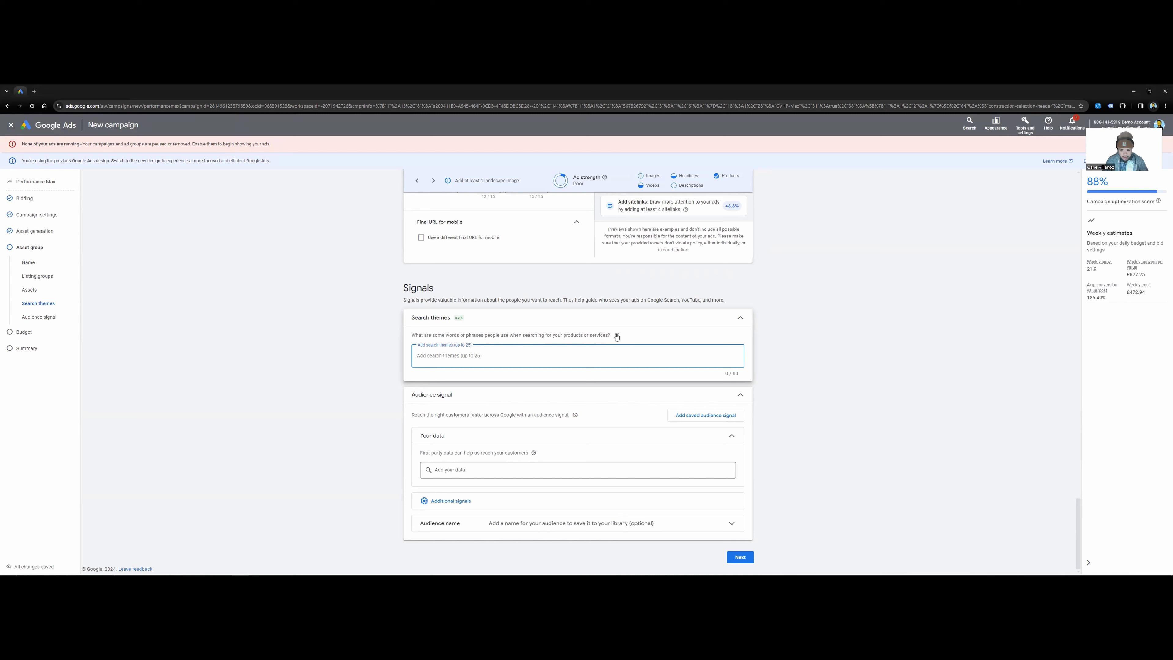
pyautogui.moveTo(616, 335)
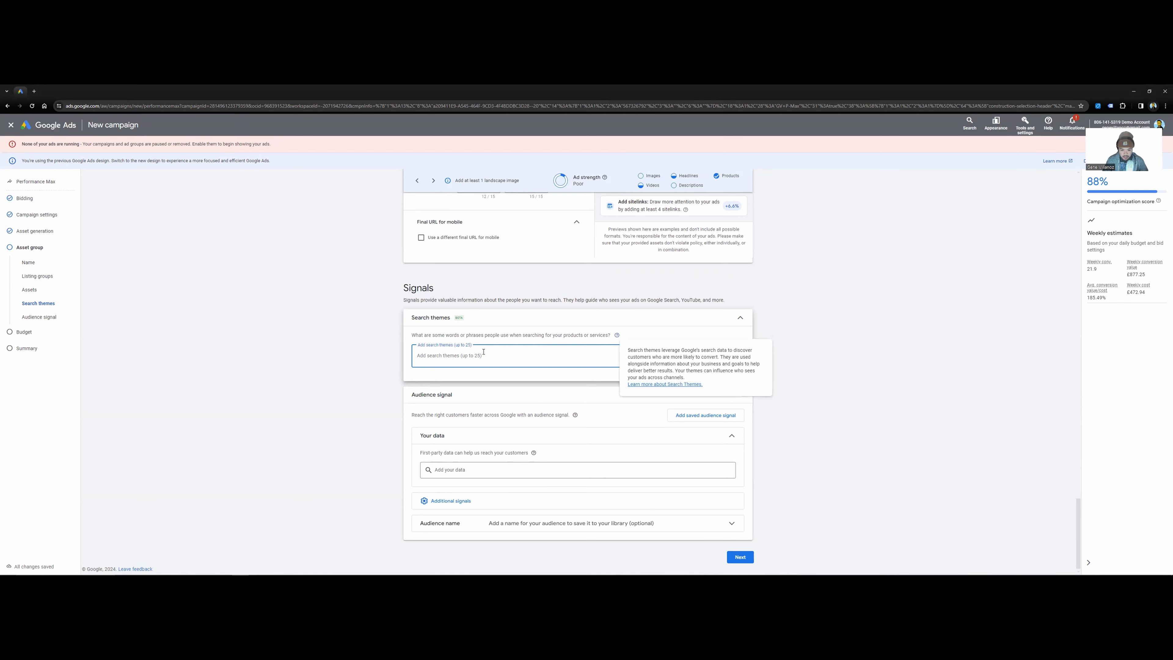
pyautogui.write('basketba')
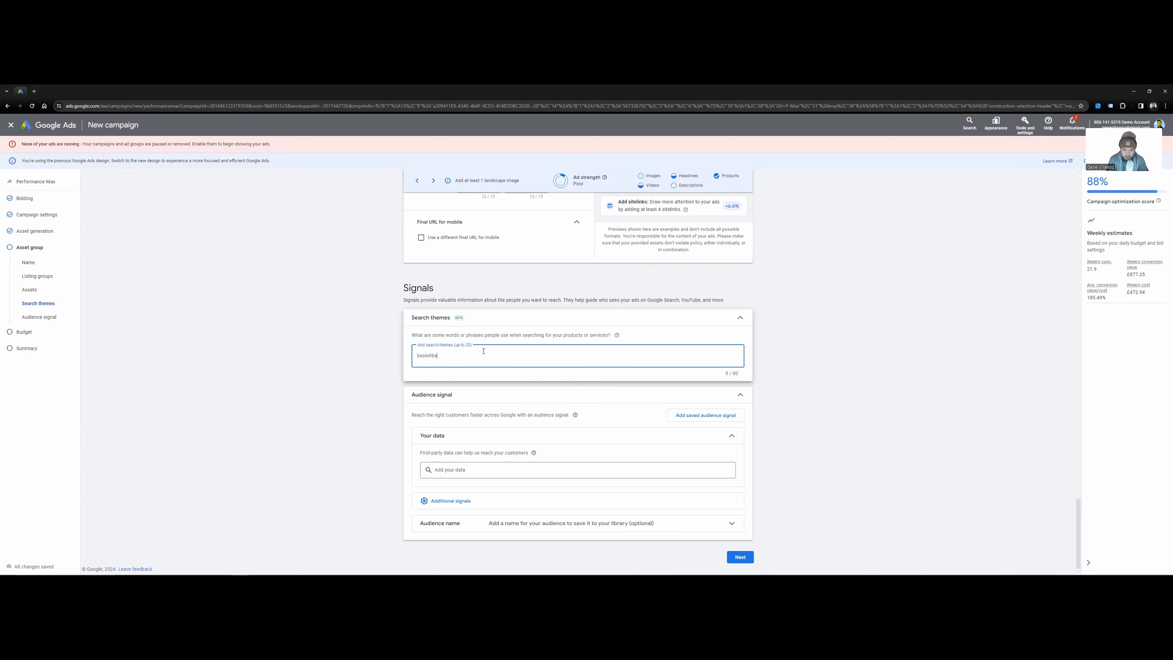
pyautogui.write('ll shoes')
pyautogui.press('Return')
pyautogui.write('adidas')
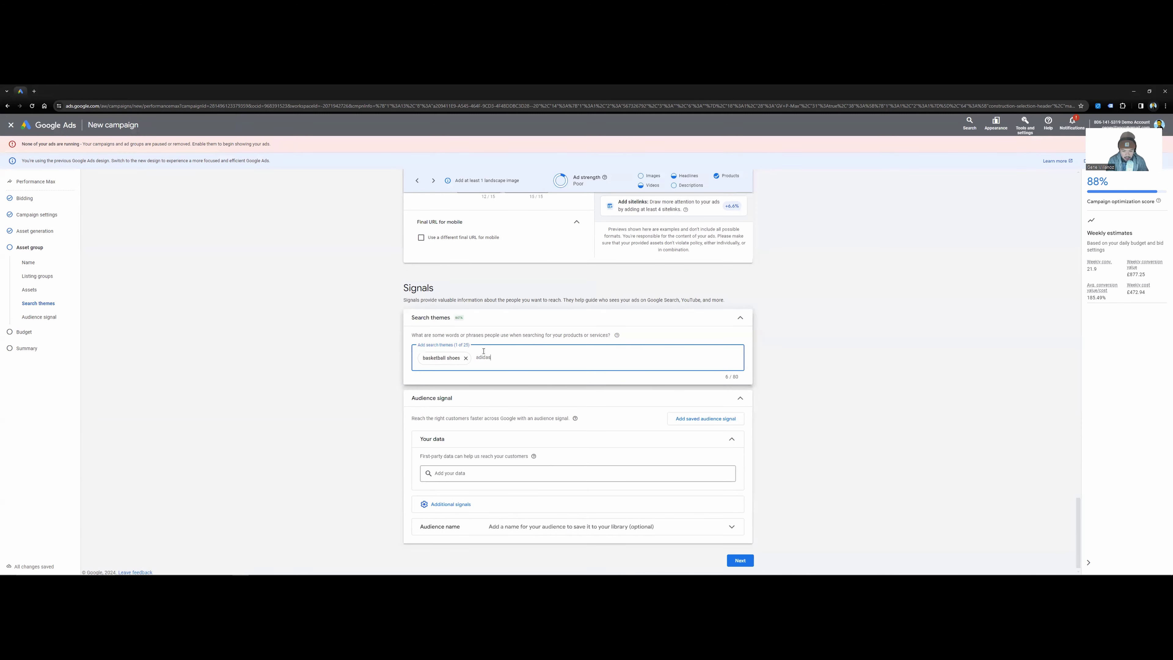
pyautogui.press('Return')
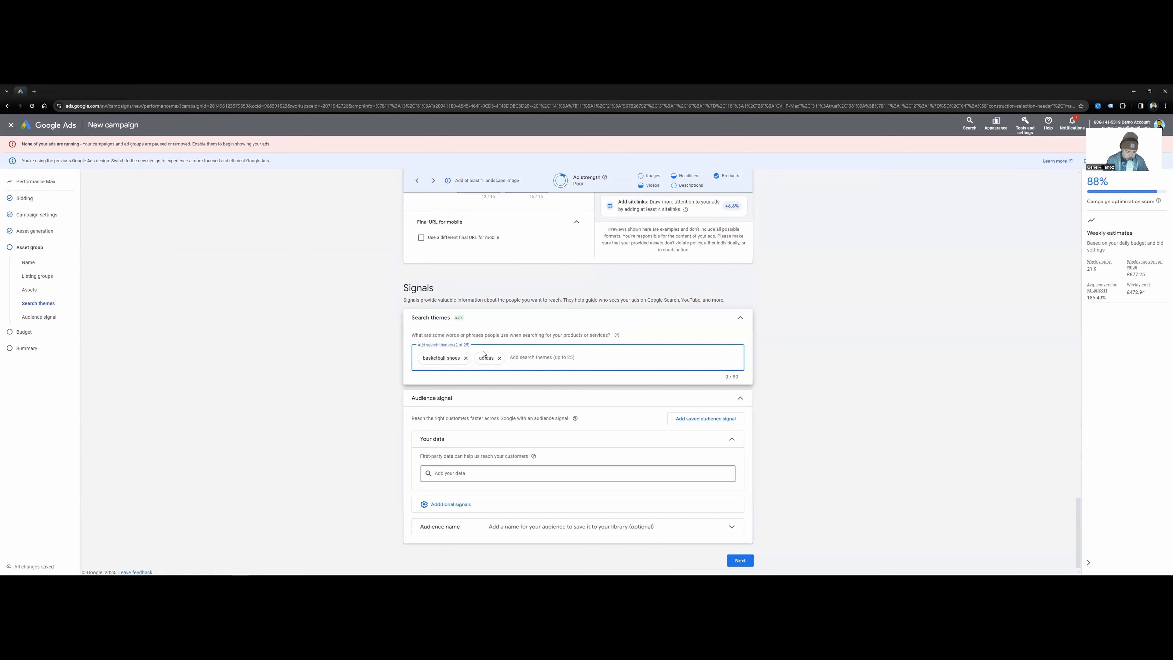
# Step: View the new segment types for the audience signal without creating one, and expand the optional audience name section
pyautogui.click(506, 473)
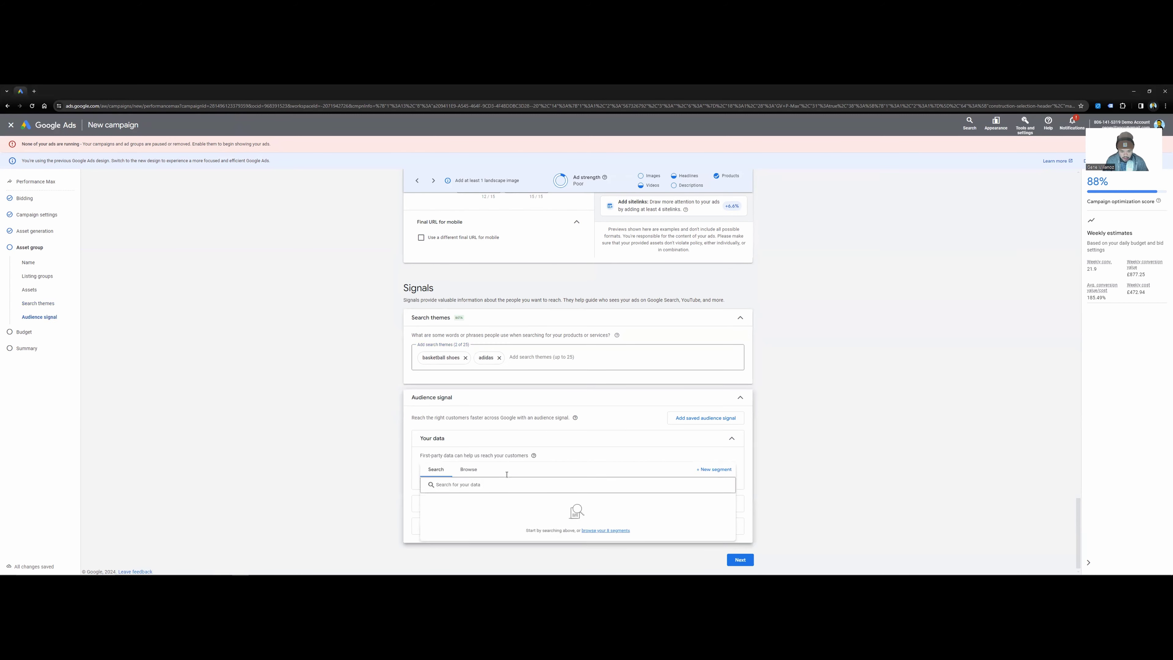
pyautogui.click(719, 470)
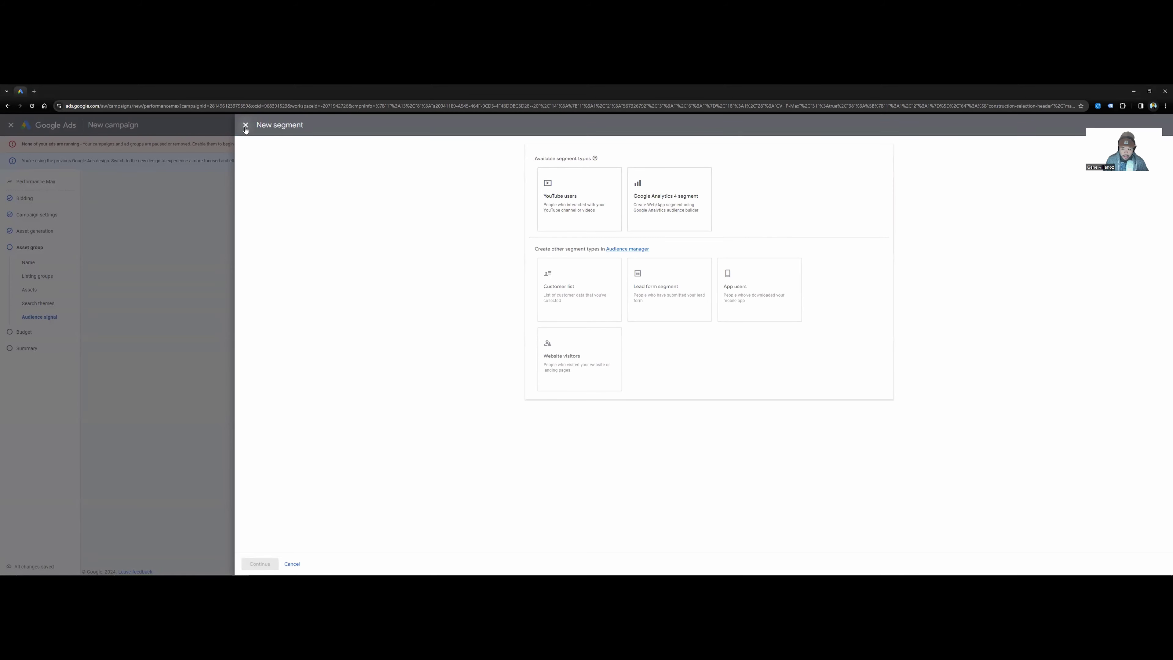
pyautogui.moveTo(600, 292)
pyautogui.click(245, 125)
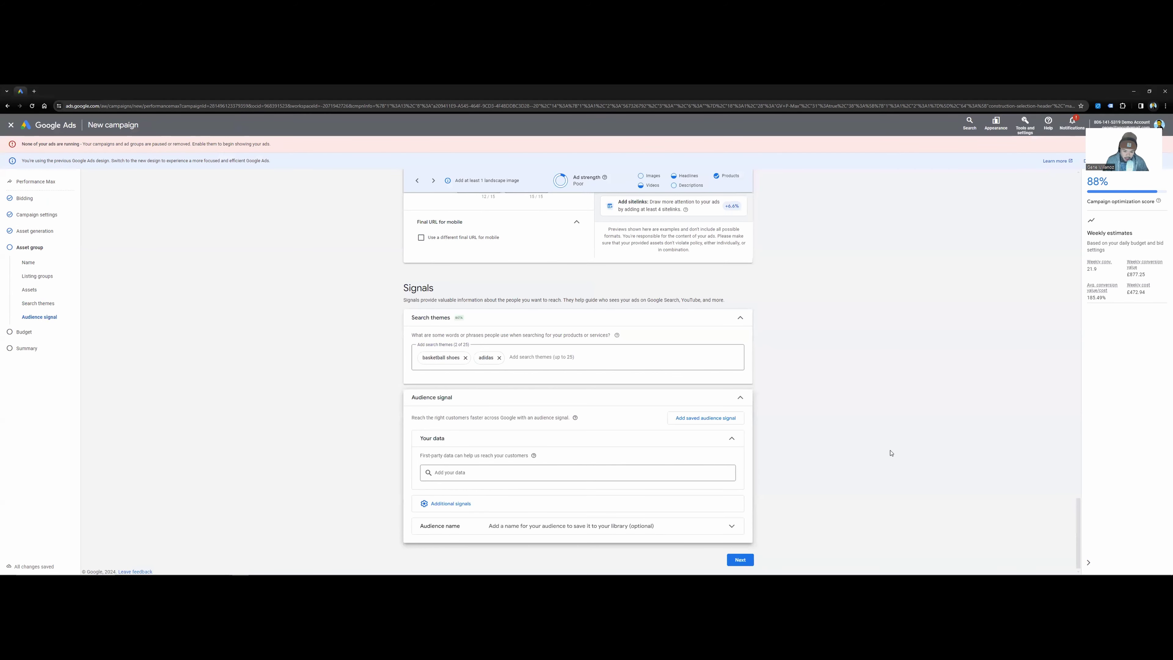
pyautogui.click(657, 527)
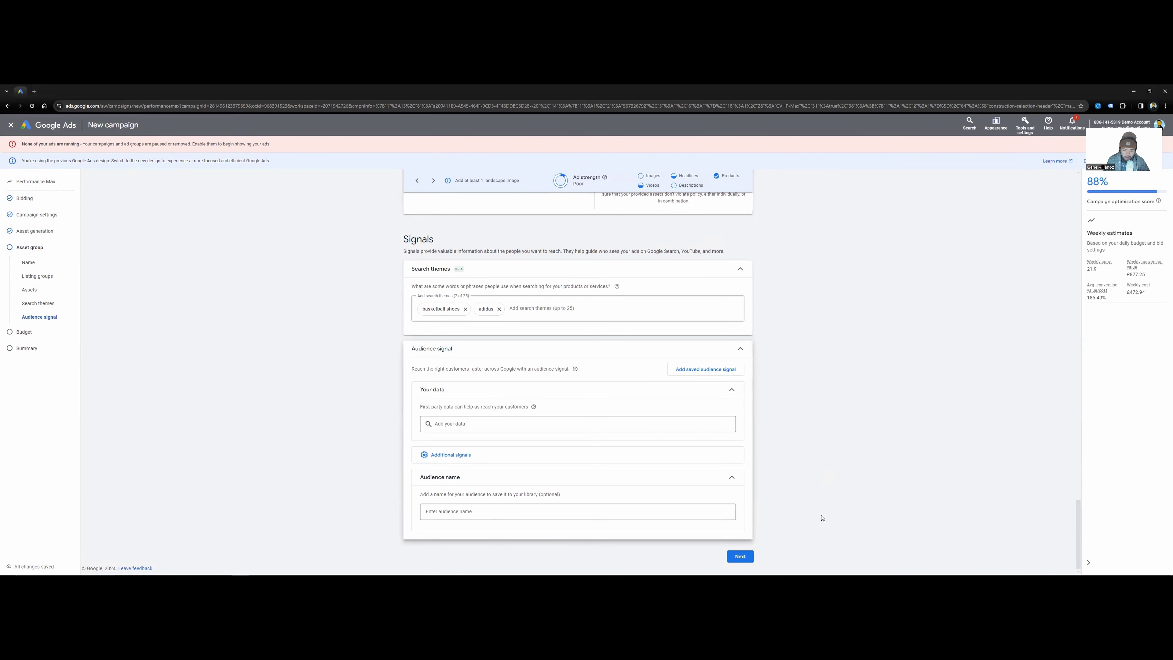
# Step: Continue to the budget stage, set a custom average daily budget of £20, and proceed to the campaign summary
pyautogui.click(740, 556)
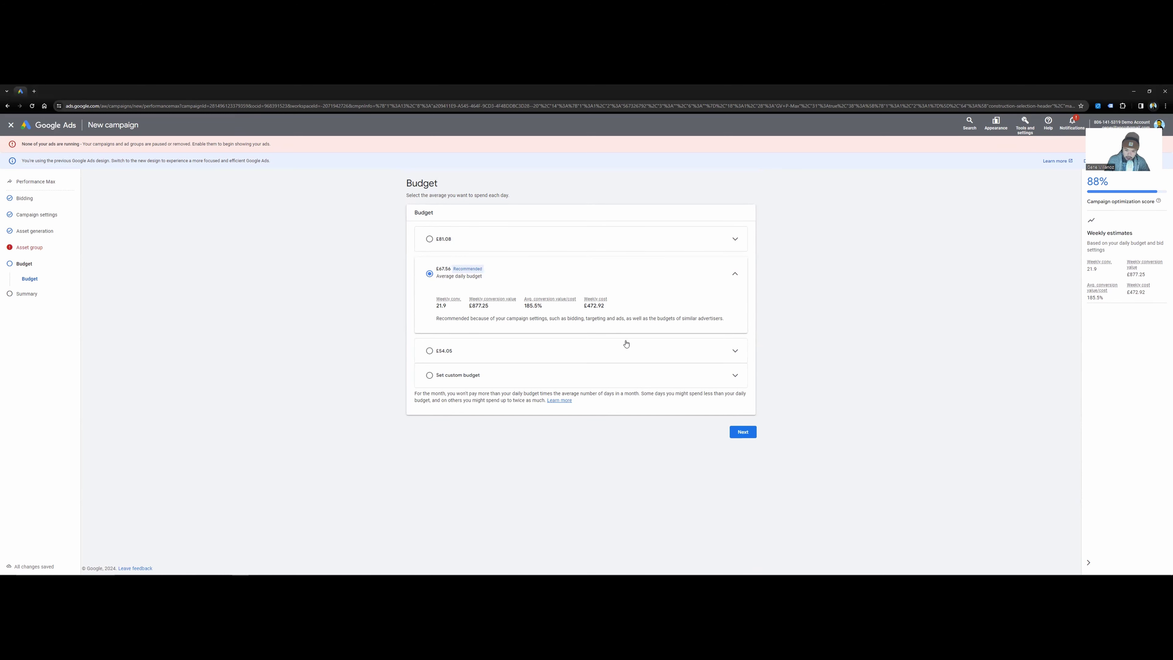
pyautogui.click(465, 374)
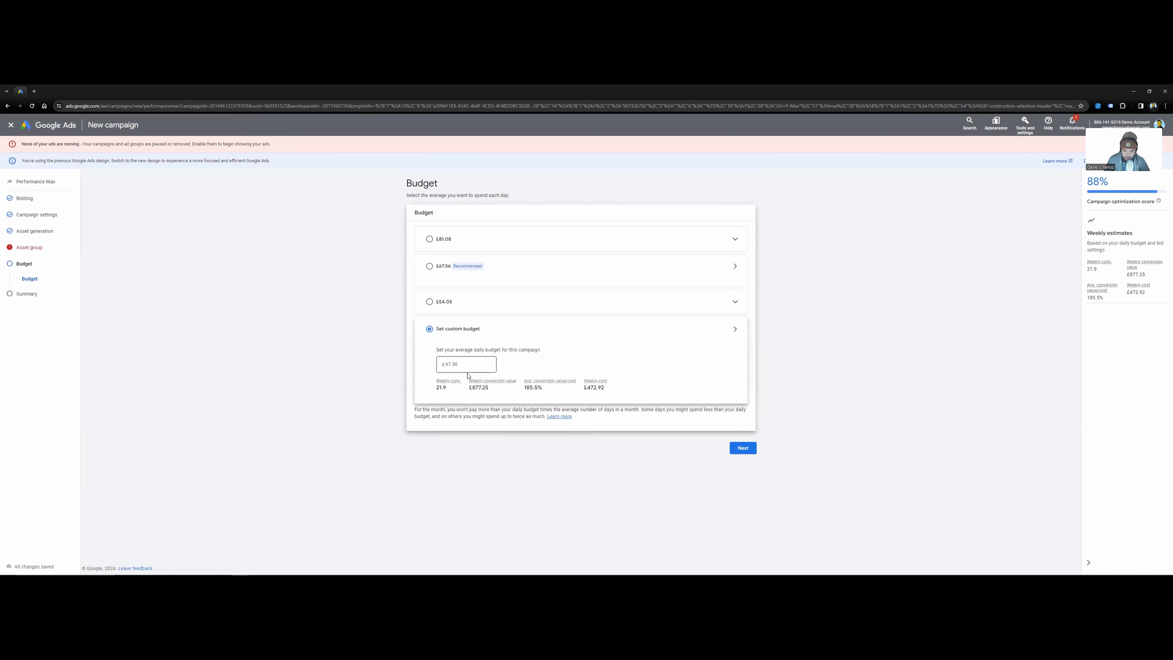
pyautogui.write('20')
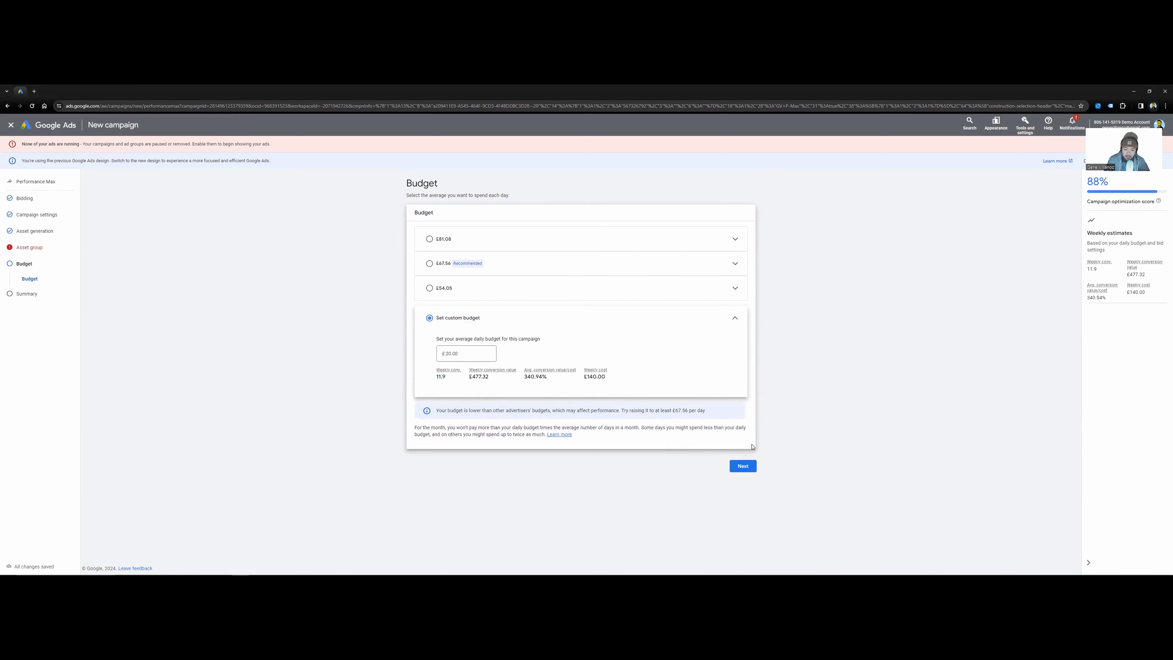
pyautogui.click(743, 466)
# Step: Review the campaign summary, then reopen the campaign settings through the locations entry and examine them
pyautogui.scroll(-5, 742, 469)
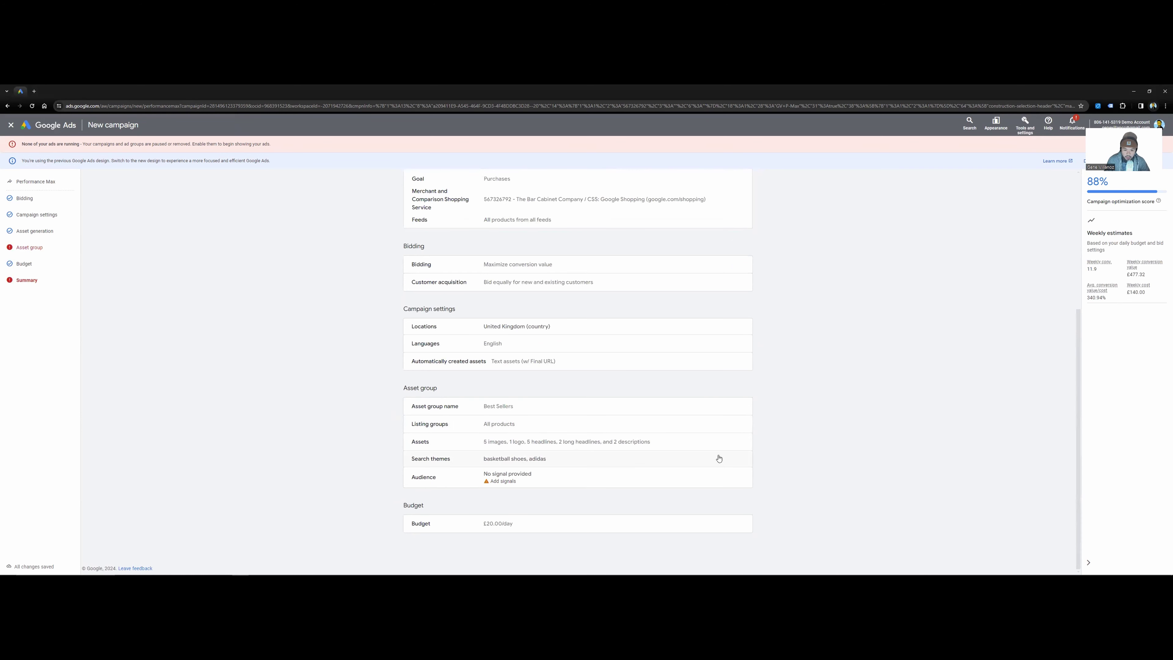
pyautogui.click(583, 328)
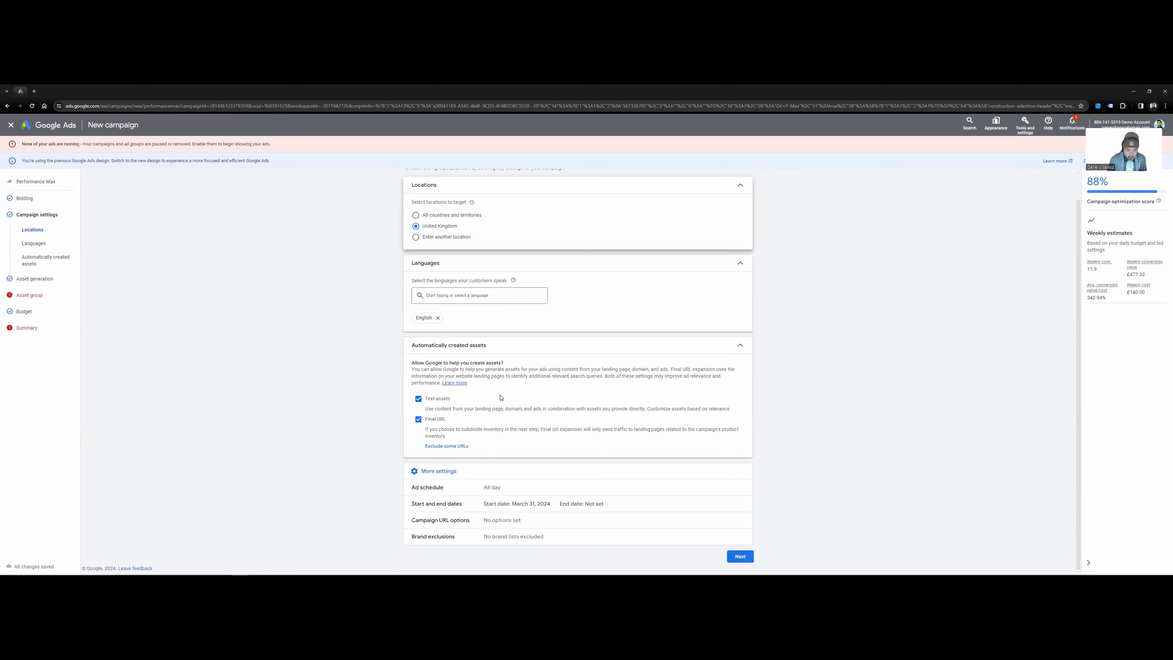
pyautogui.scroll(1, 551, 367)
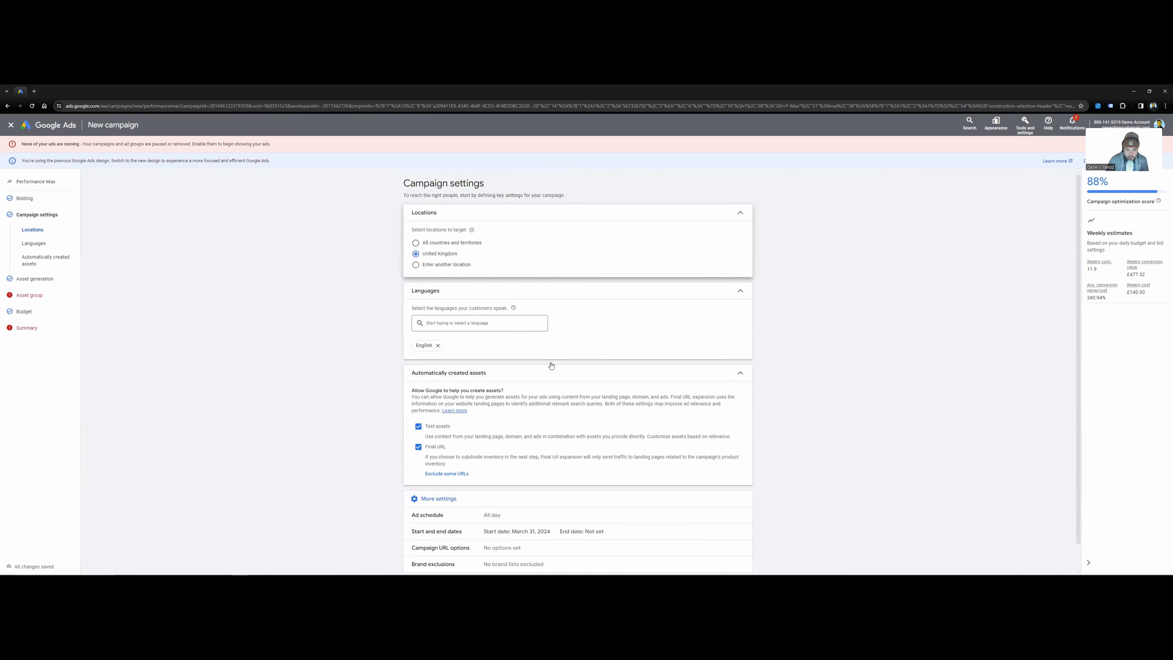
pyautogui.scroll(-1, 562, 445)
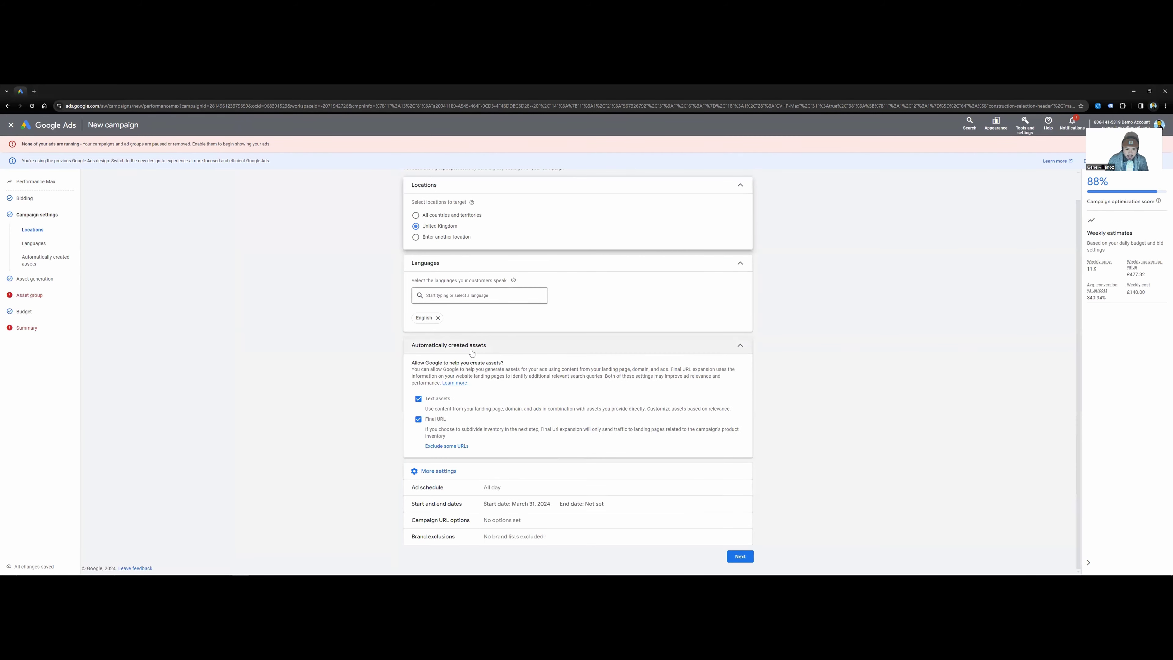
# Step: Open the URL exclusions for the Final URL option under the campaign's automatically created assets
pyautogui.click(455, 351)
pyautogui.click(505, 374)
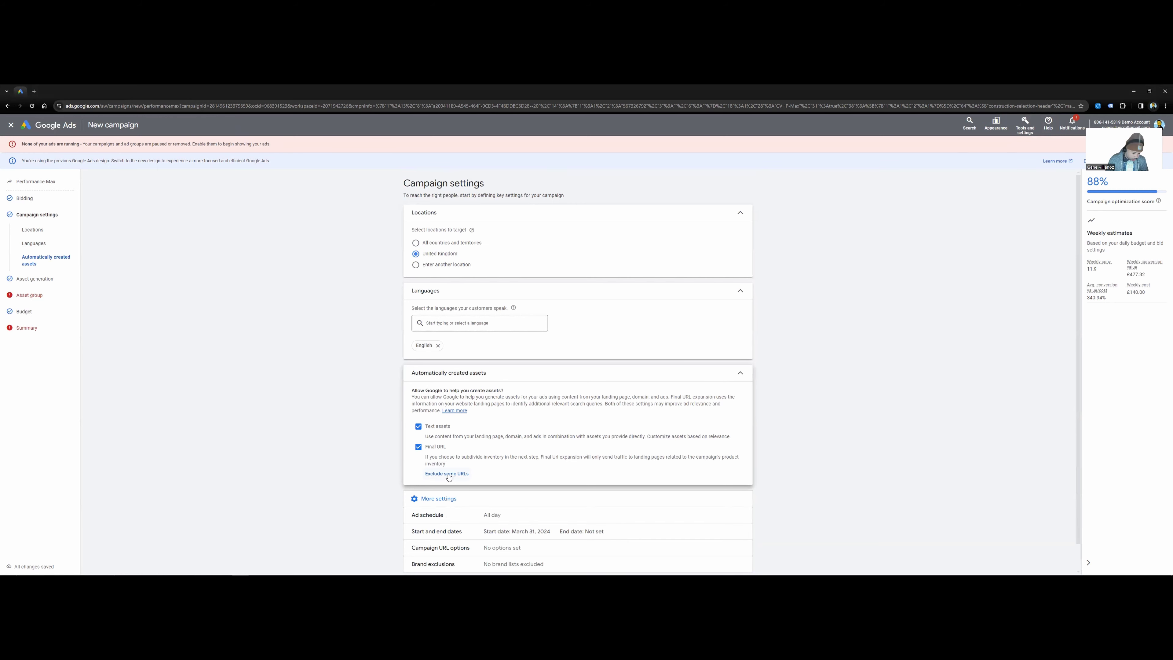
pyautogui.click(447, 474)
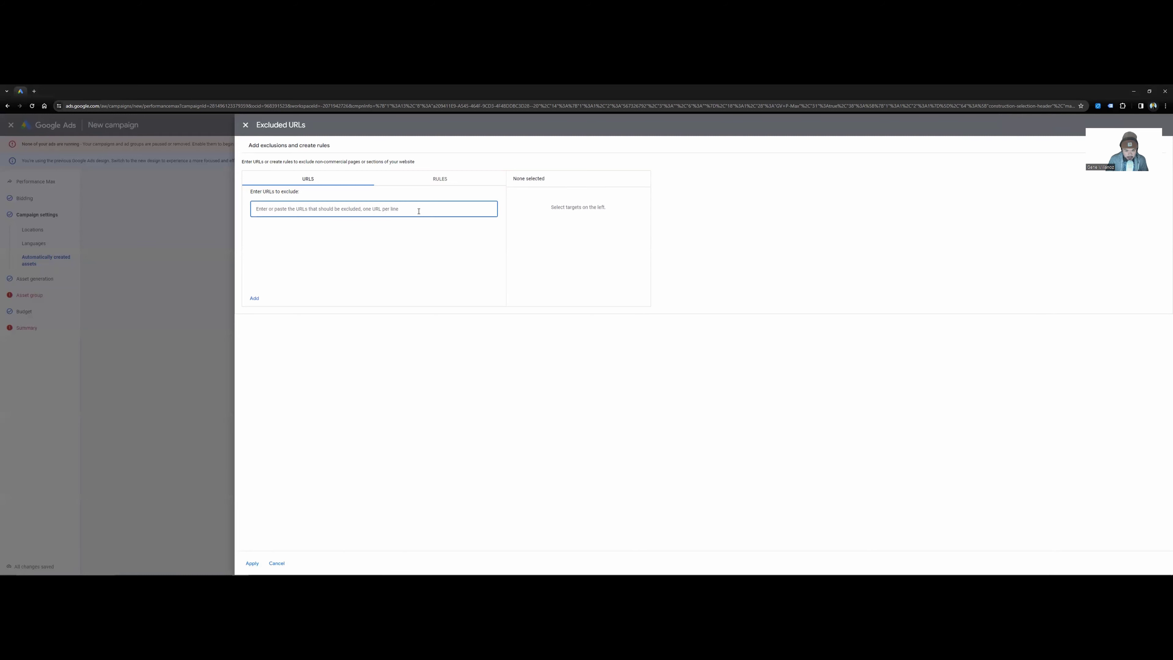
# Step: Try to add "/blog" as an excluded URL
pyautogui.write('/blog')
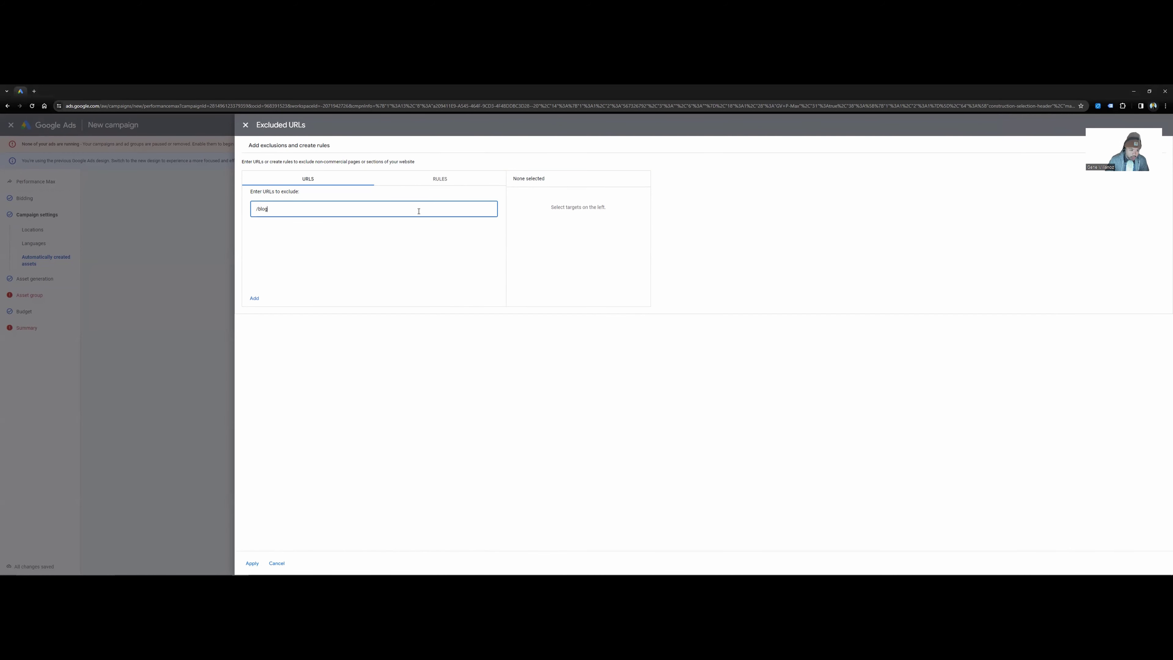
pyautogui.click(254, 299)
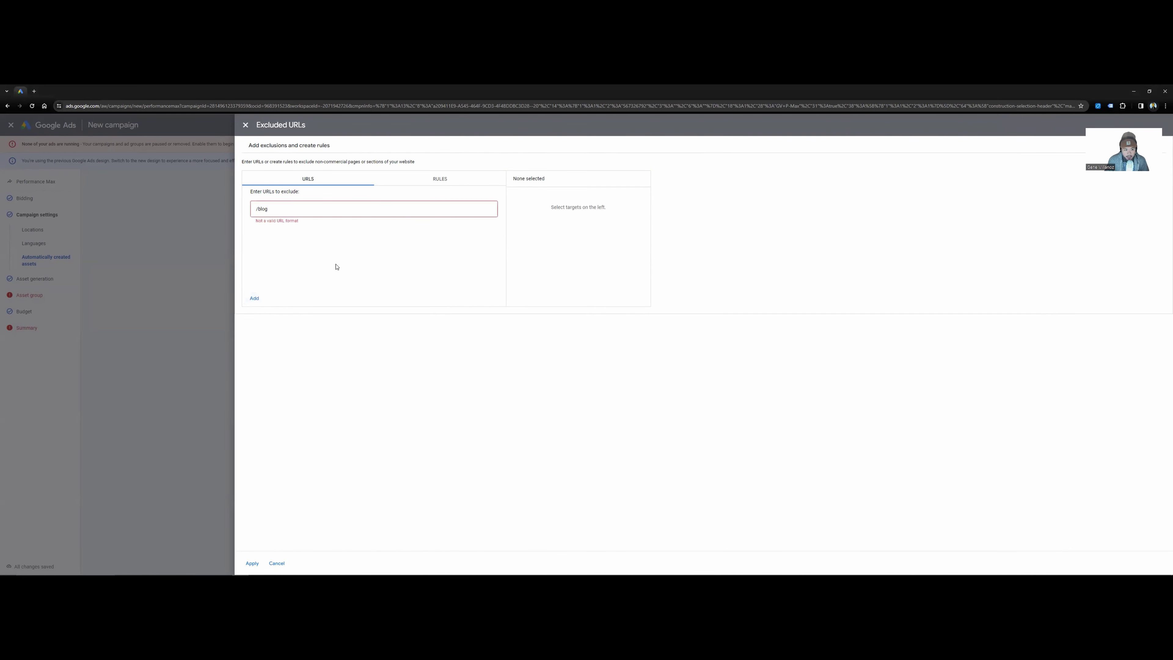
pyautogui.click(276, 211)
# Step: Add a rule excluding URLs that contain "blog" and apply it to the campaign's Final URL expansion
pyautogui.click(440, 178)
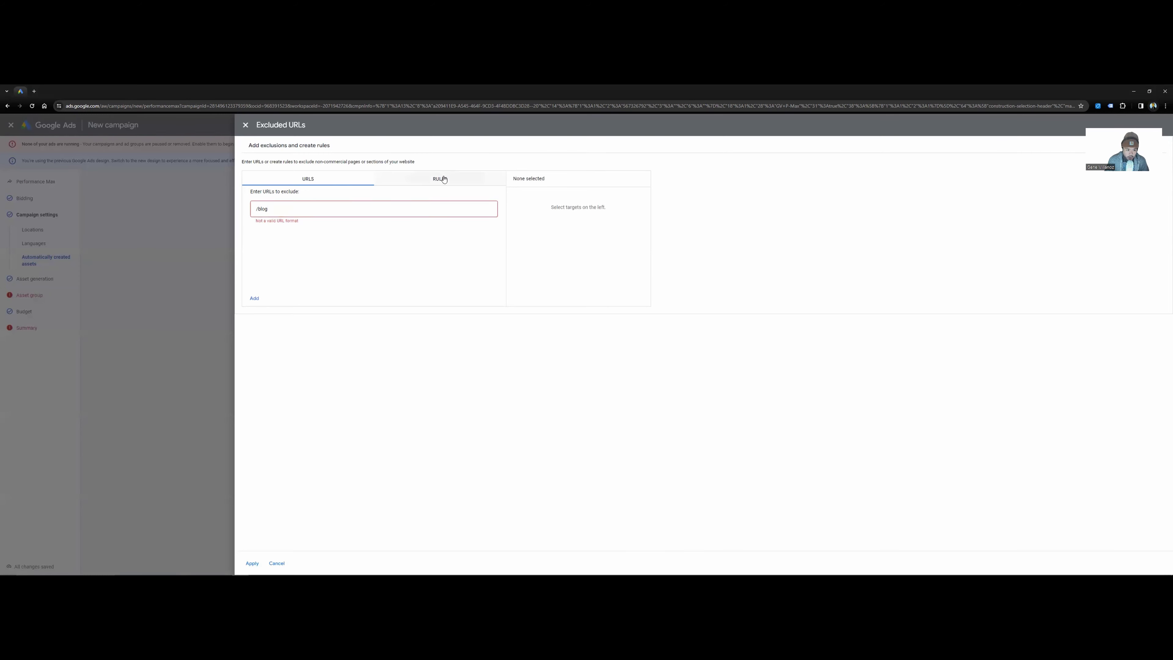
pyautogui.click(399, 195)
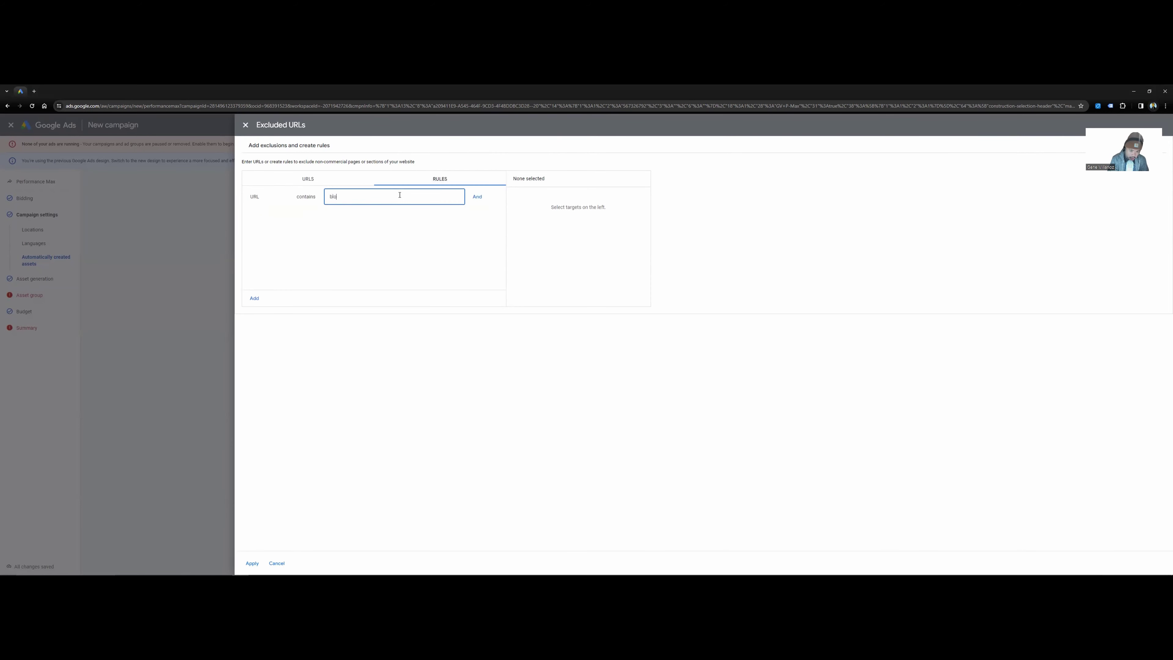
pyautogui.click(254, 298)
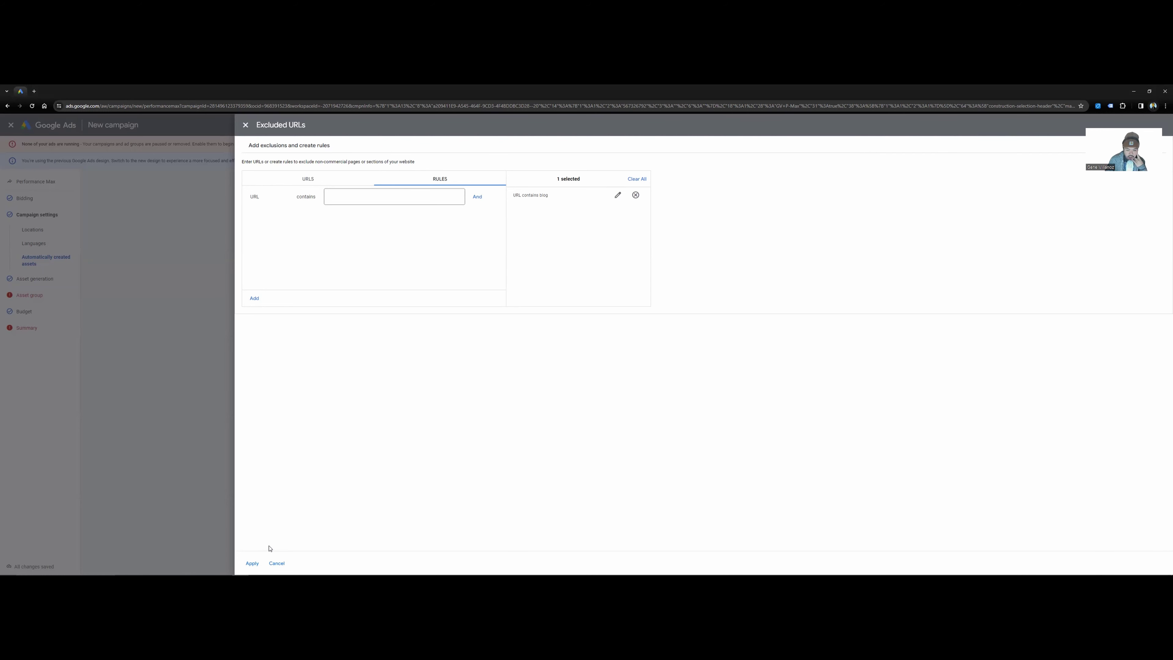
pyautogui.click(254, 562)
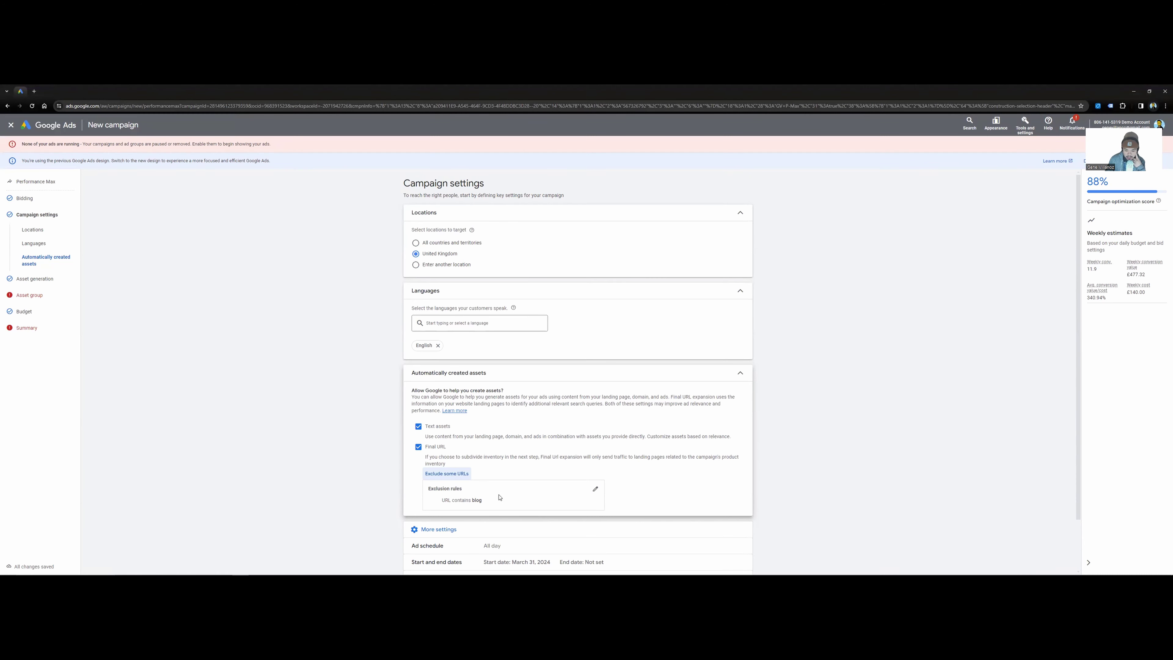
# Step: Continue from the campaign settings, skip asset generation and return to the campaign summary
pyautogui.scroll(-1, 519, 491)
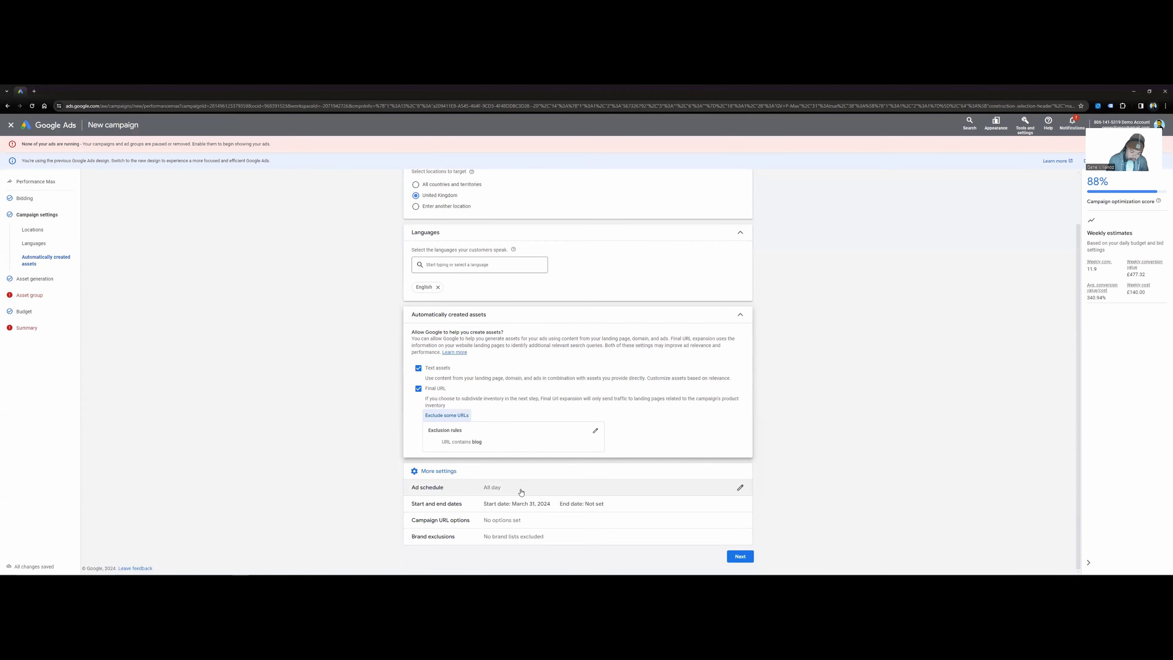
pyautogui.click(740, 557)
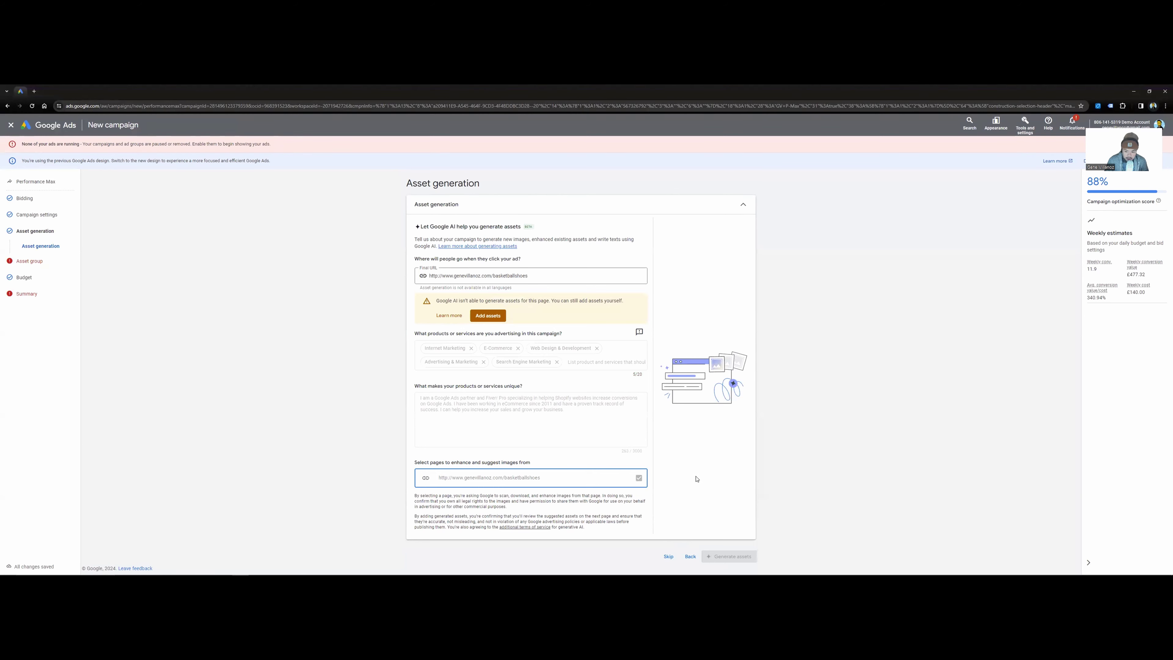
pyautogui.click(668, 556)
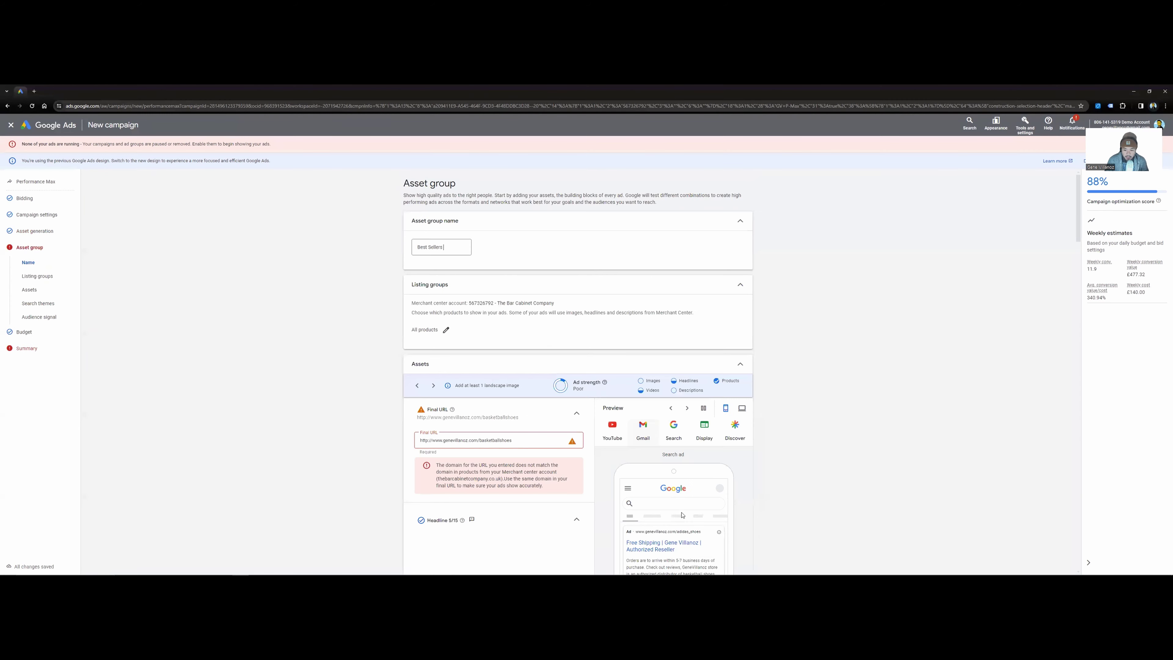
pyautogui.click(33, 348)
# Step: Review the campaign summary from the listed issues and recommendations through the bidding, settings, asset group and budget sections
pyautogui.scroll(-5, 940, 238)
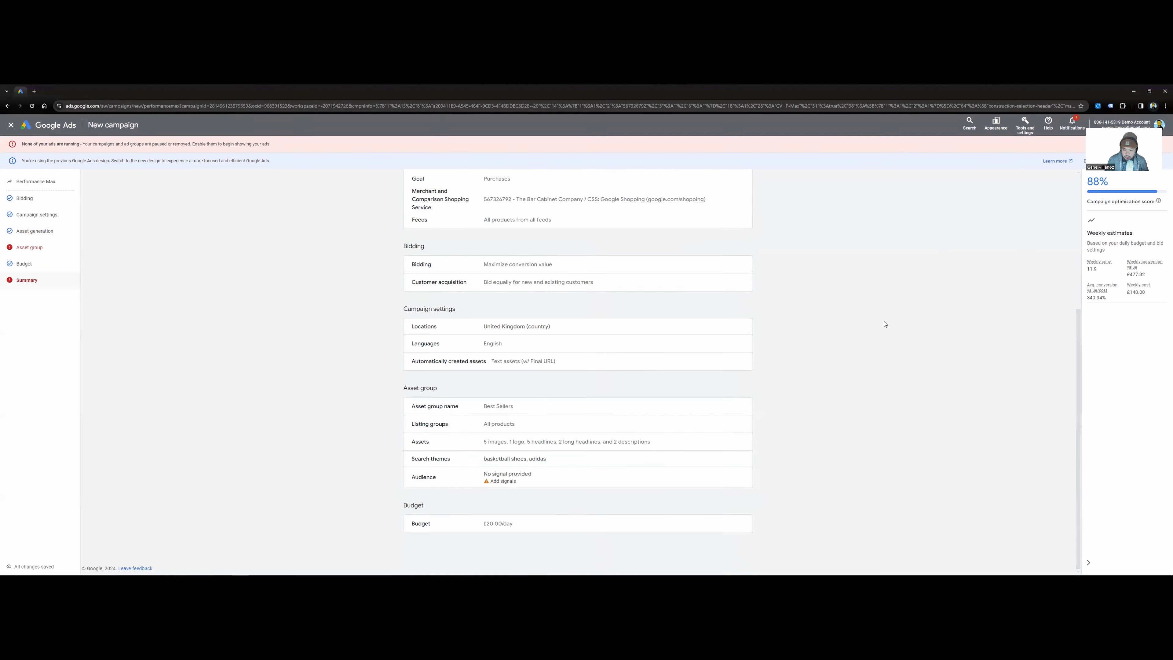
pyautogui.scroll(2, 884, 324)
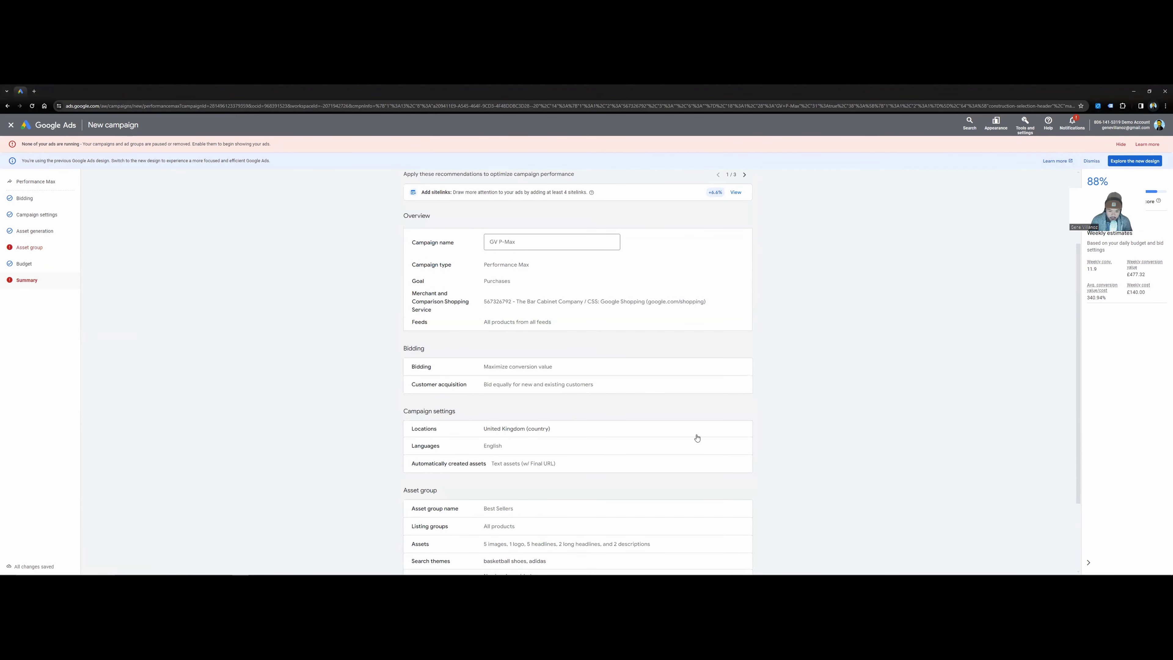
pyautogui.scroll(-2, 537, 530)
pyautogui.scroll(5, 601, 517)
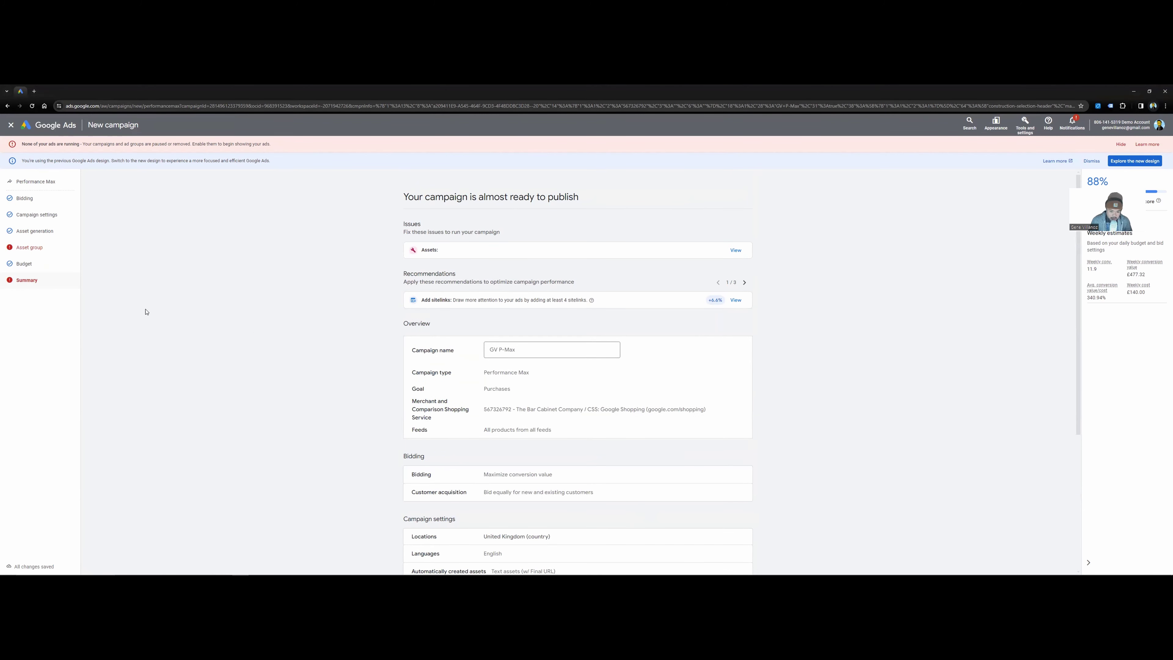
pyautogui.scroll(-4, 699, 325)
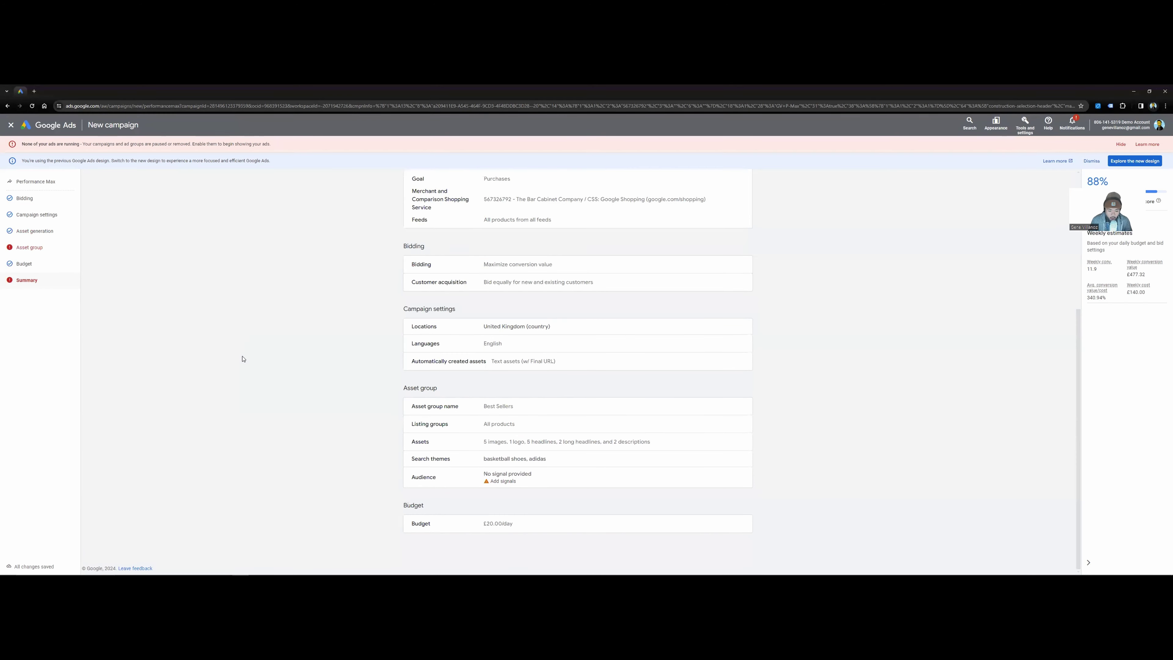
# Step: Reopen the campaign settings from the summary and examine the locations, languages, automatically created assets and additional settings
pyautogui.click(513, 332)
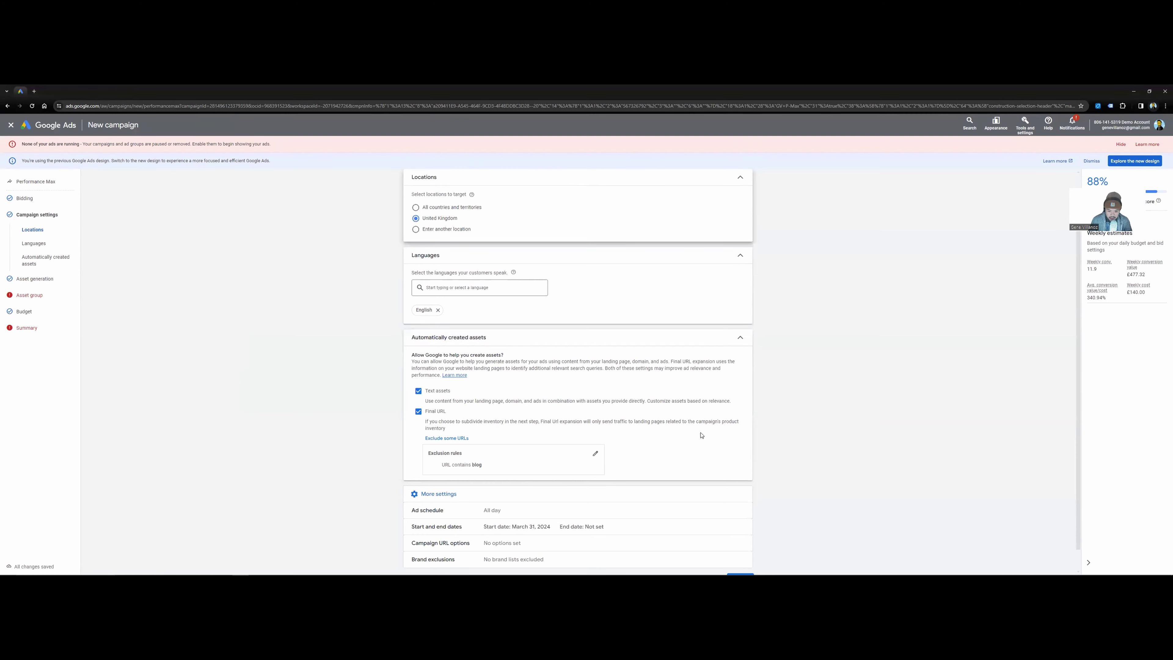
pyautogui.scroll(-1, 634, 424)
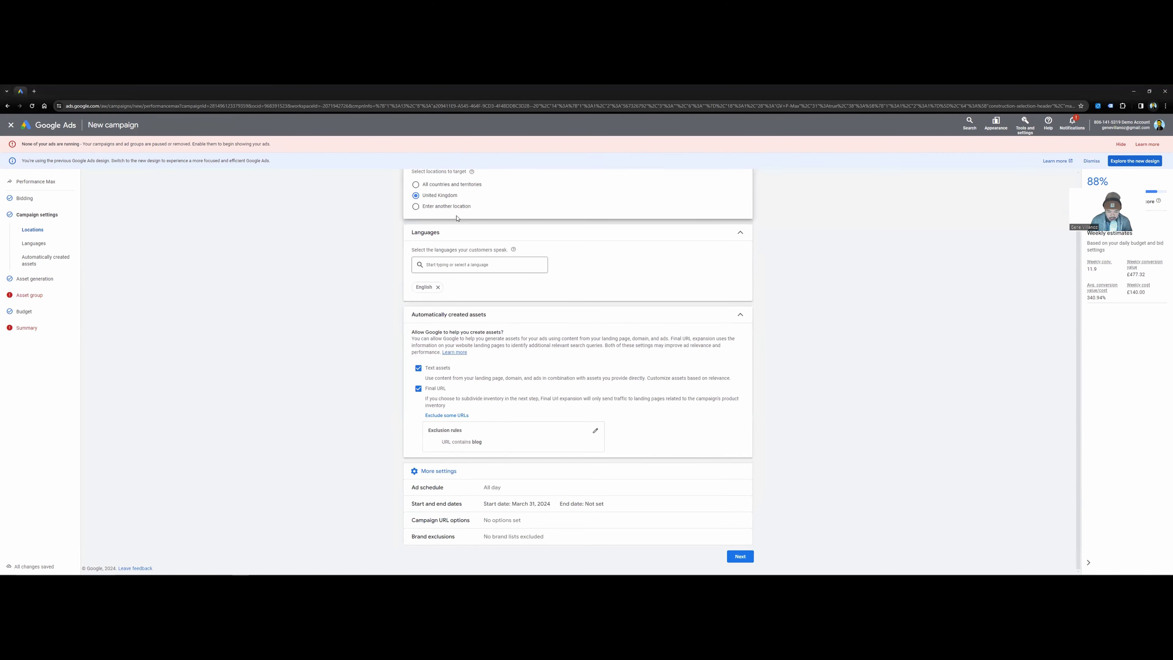
pyautogui.scroll(2, 898, 442)
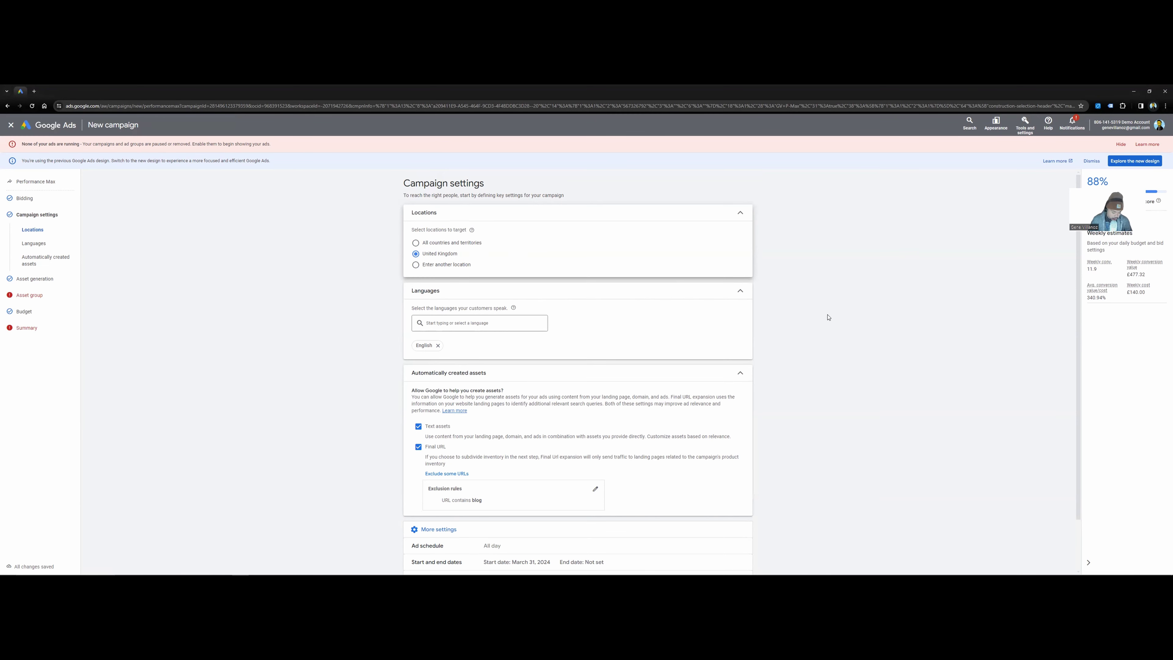
pyautogui.scroll(-1, 615, 328)
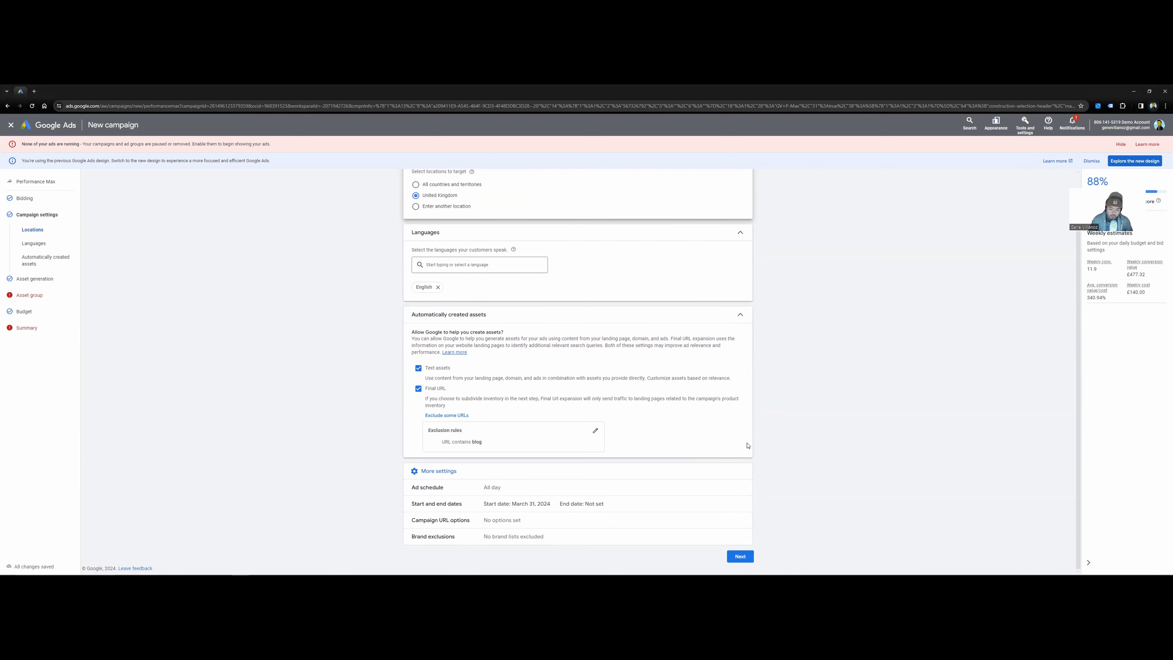
pyautogui.scroll(1, 973, 406)
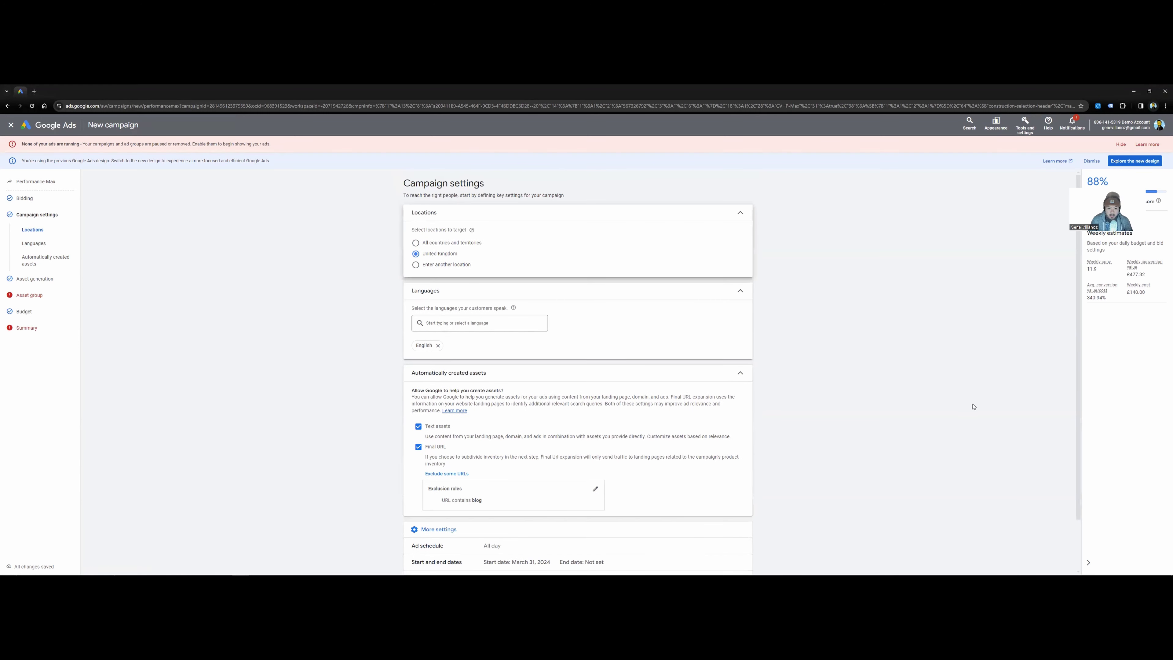